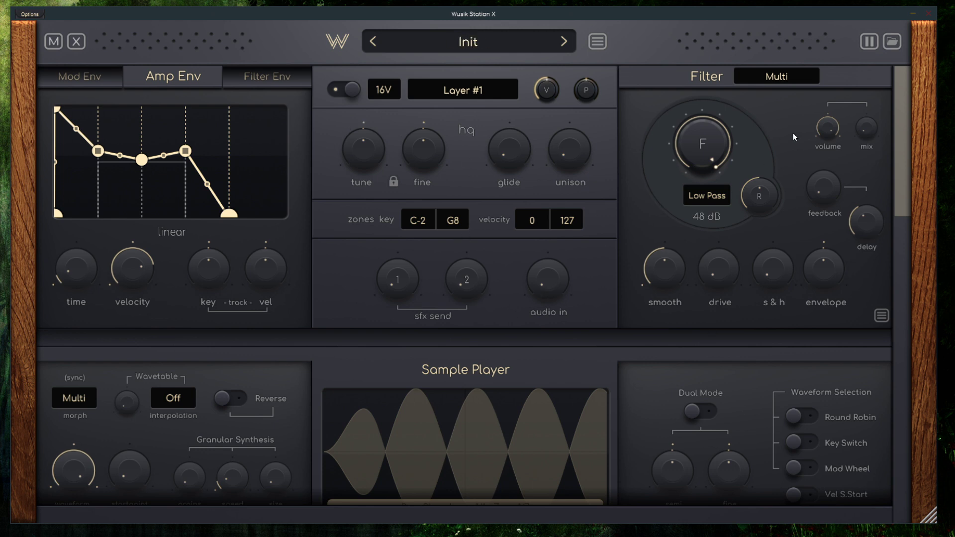
- Examine layer 1's modules from the envelope, filter and Sample Player down to the LFOs, M.Seq, ARP and X/Y Pad
scroll(903, 83, "down", 5)
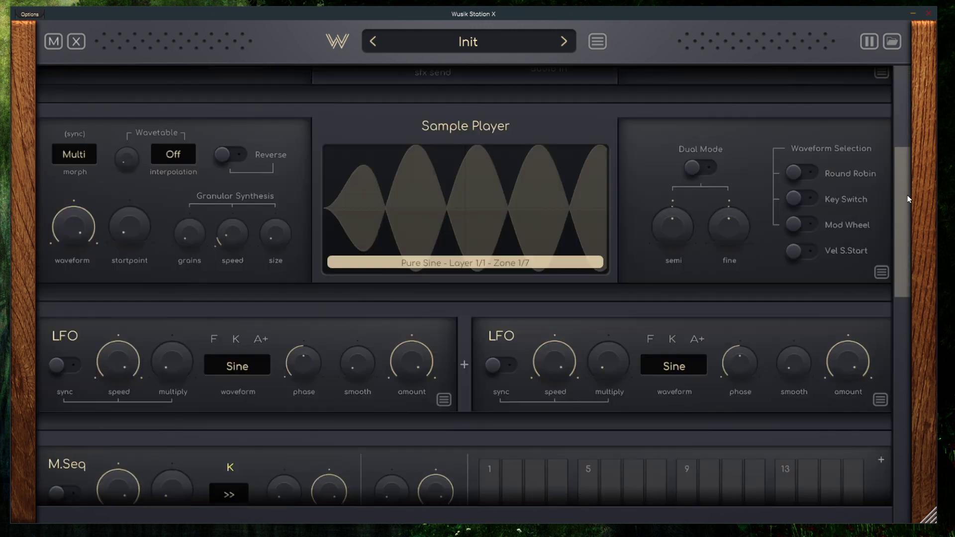
left_click_drag(907, 199, 924, 62)
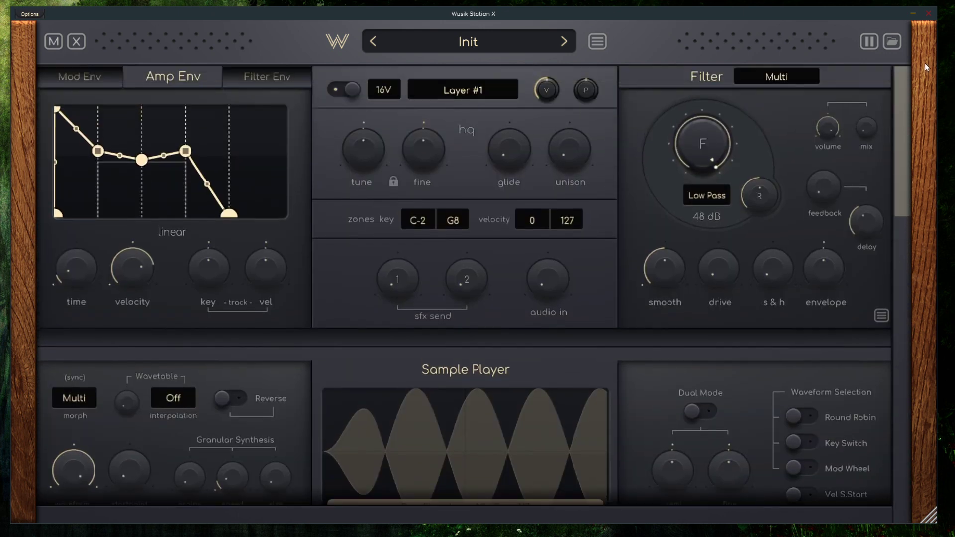
scroll(465, 229, "down", 3)
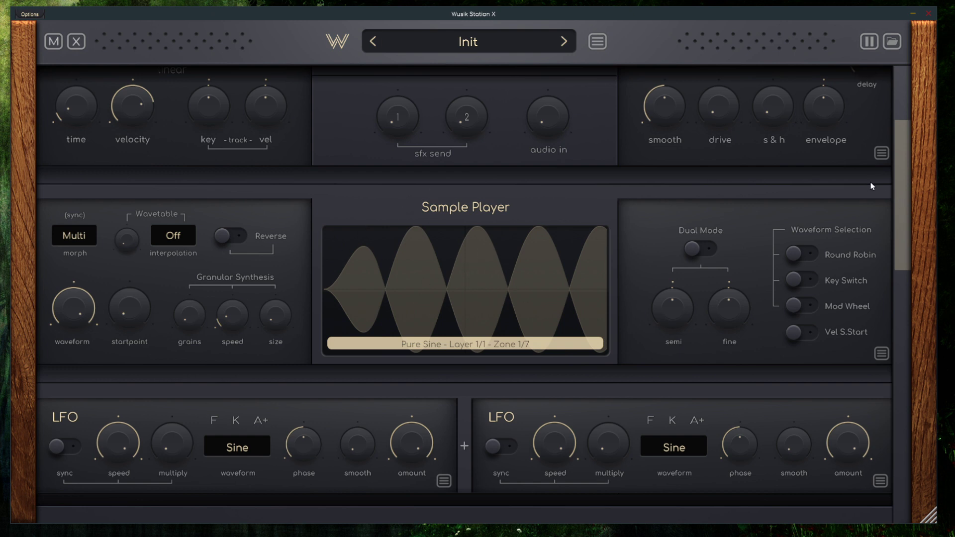
scroll(895, 172, "down", 3)
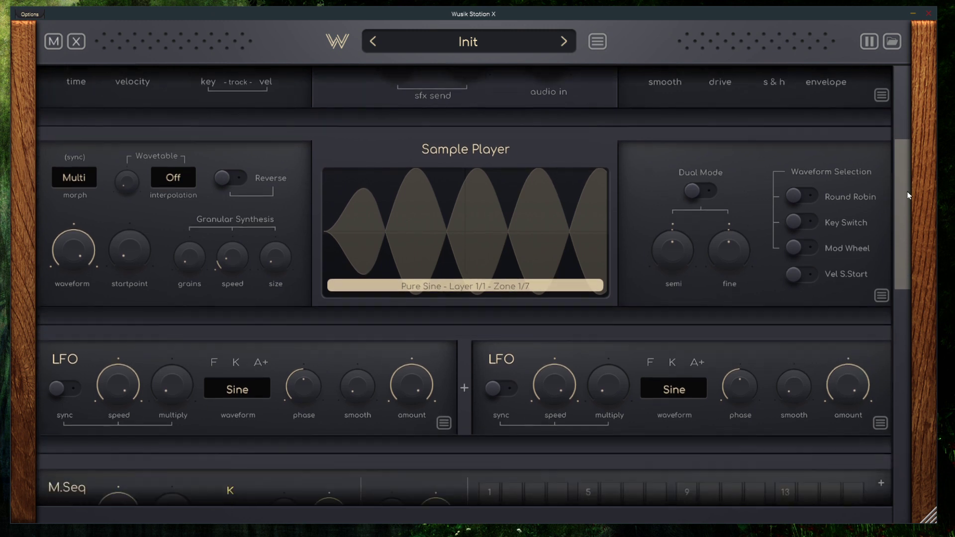
left_click_drag(906, 208, 903, 246)
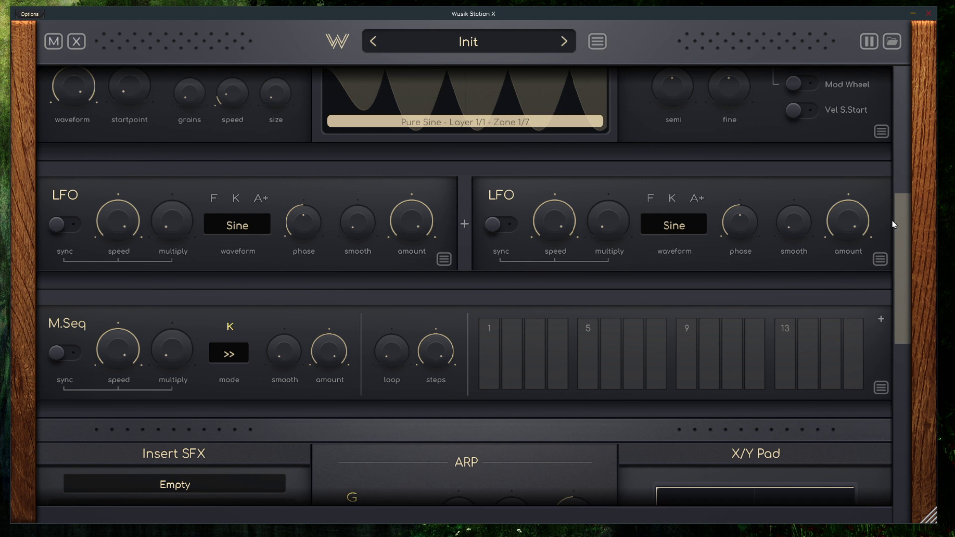
scroll(900, 228, "down", 2)
scroll(895, 255, "down", 2)
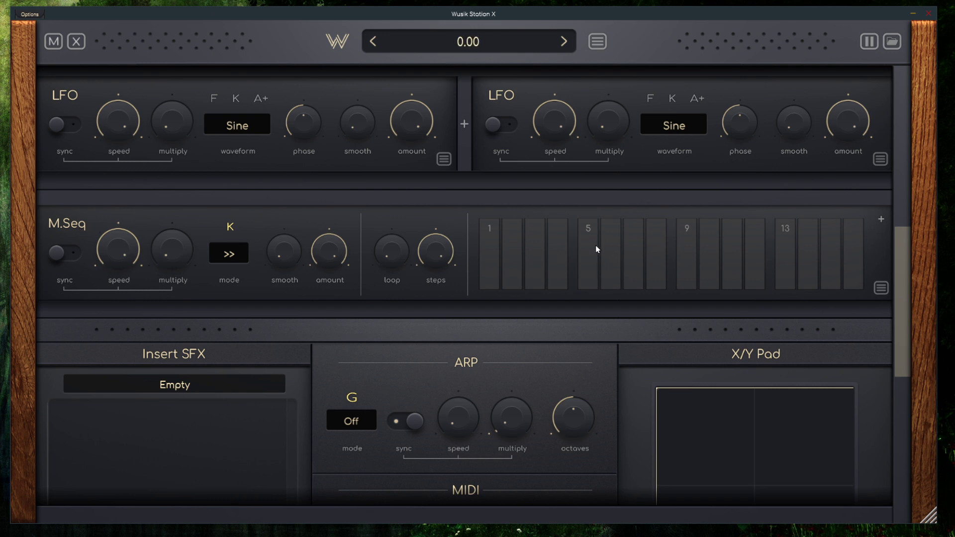
scroll(597, 246, "down", 1)
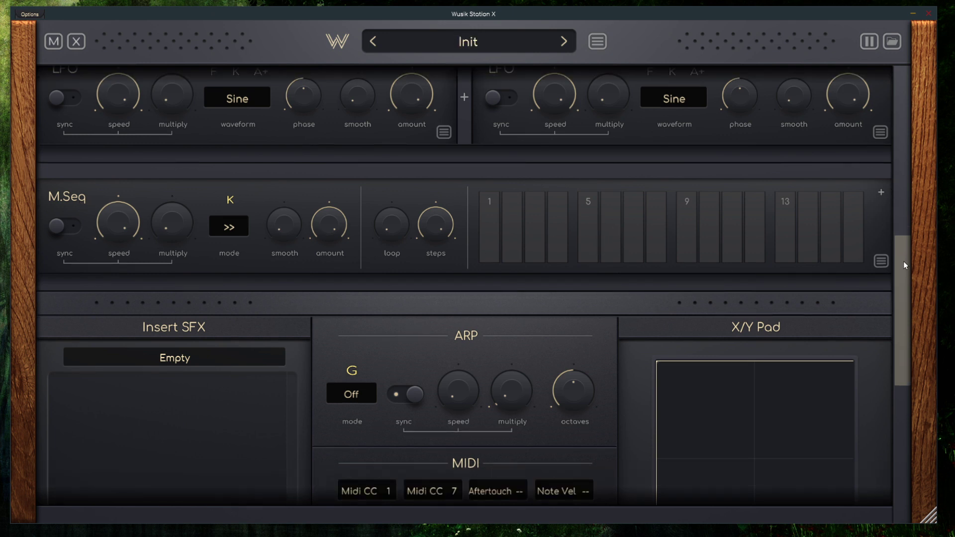
left_click_drag(903, 261, 928, 43)
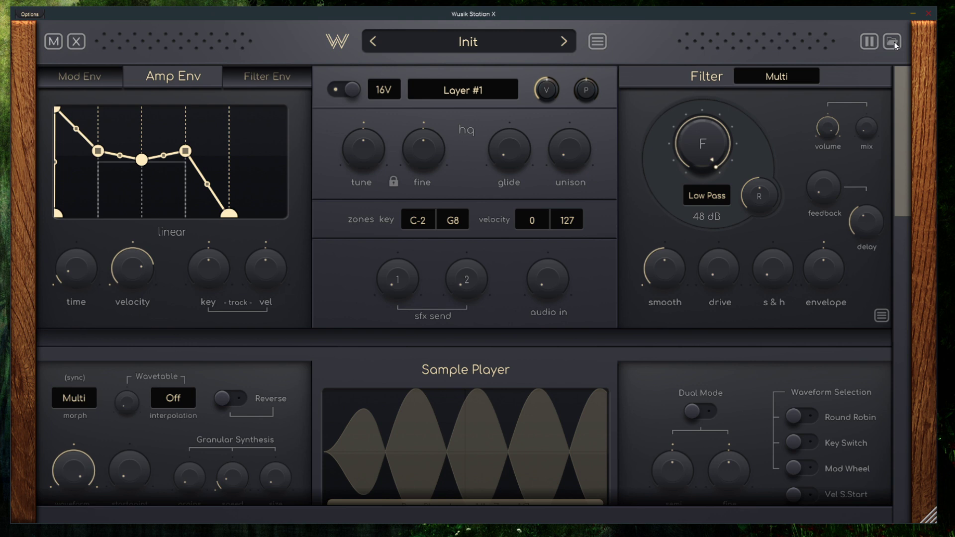
- Switch to the compact layer overview and add 4 OSCs to layer 1
left_click(869, 46)
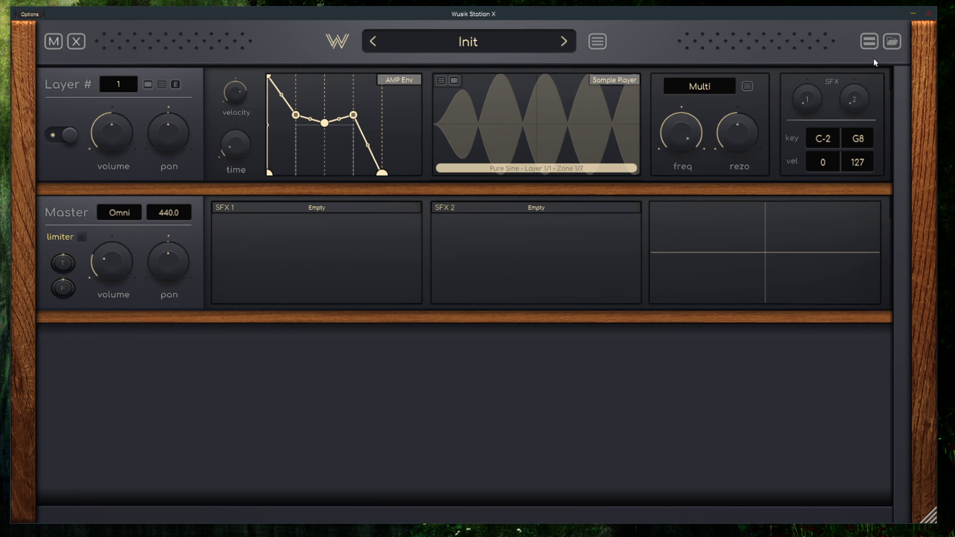
mouse_move(801, 101)
left_click(122, 84)
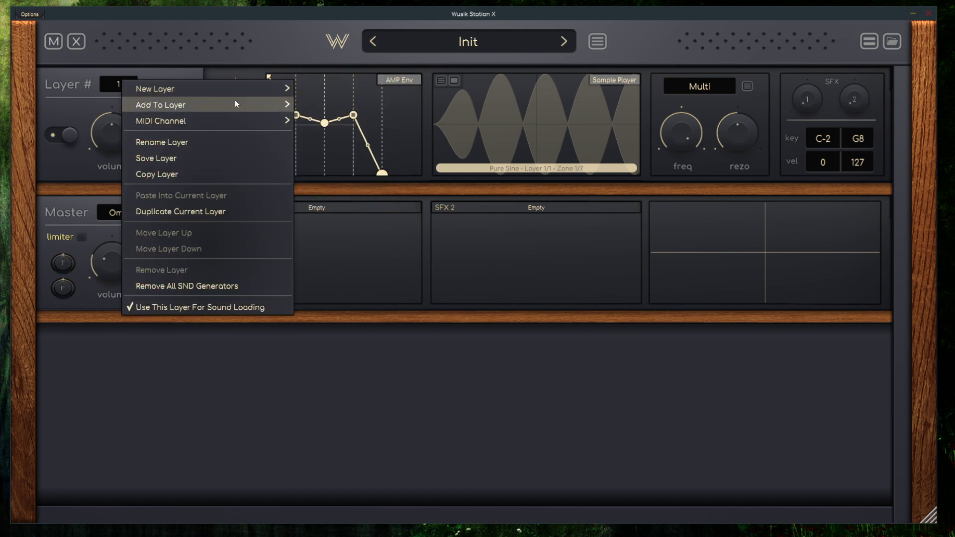
mouse_move(236, 104)
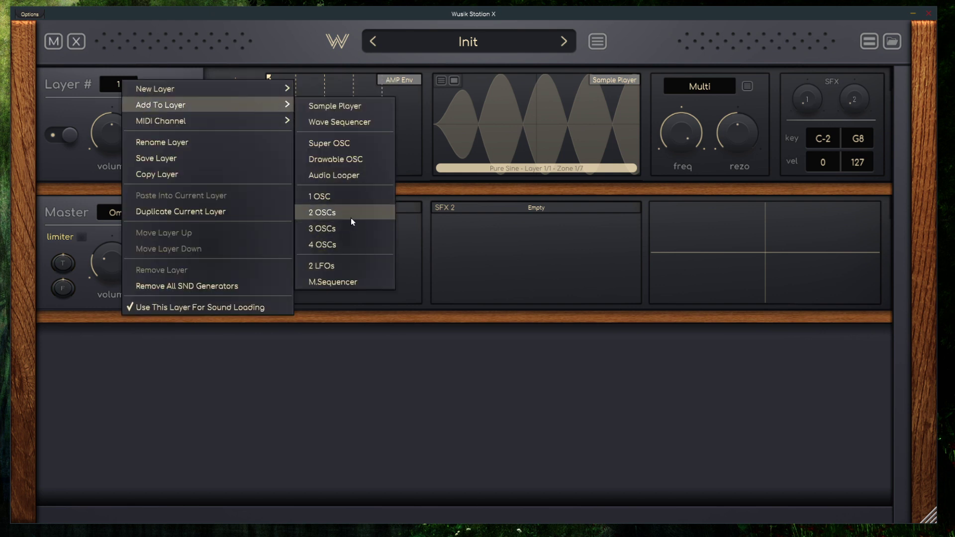
left_click(349, 246)
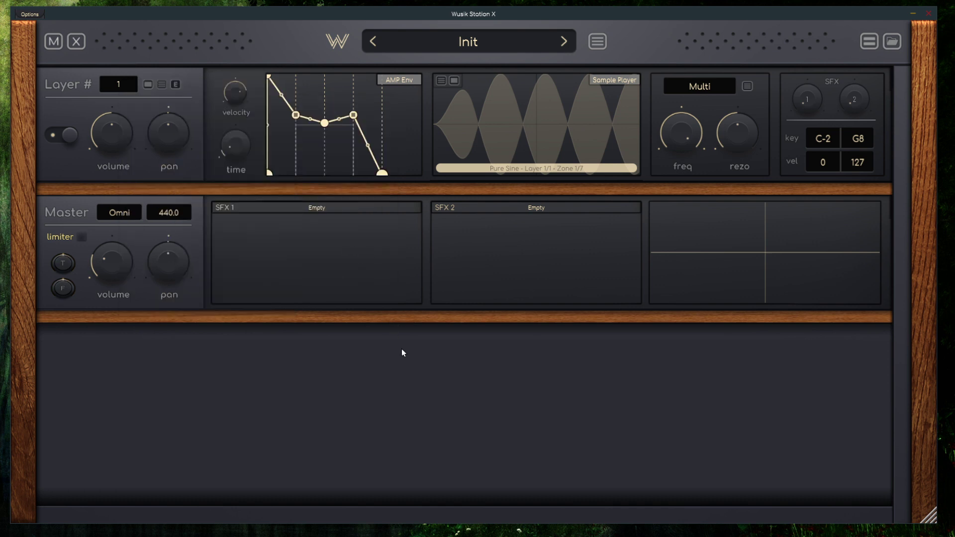
left_click(121, 84)
mouse_move(148, 93)
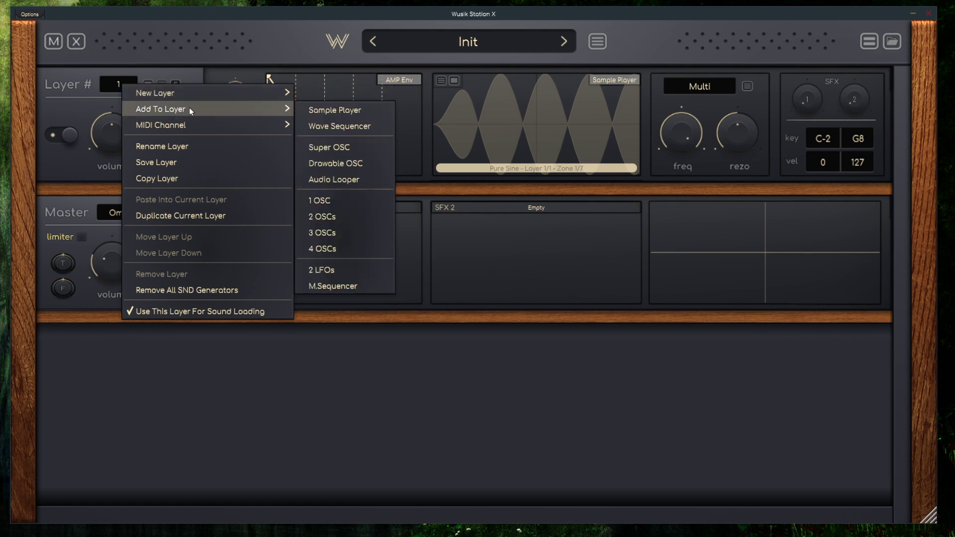
left_click(280, 46)
- Check layer 1 in the detailed view and display its sound generators in the compact overview
left_click(869, 41)
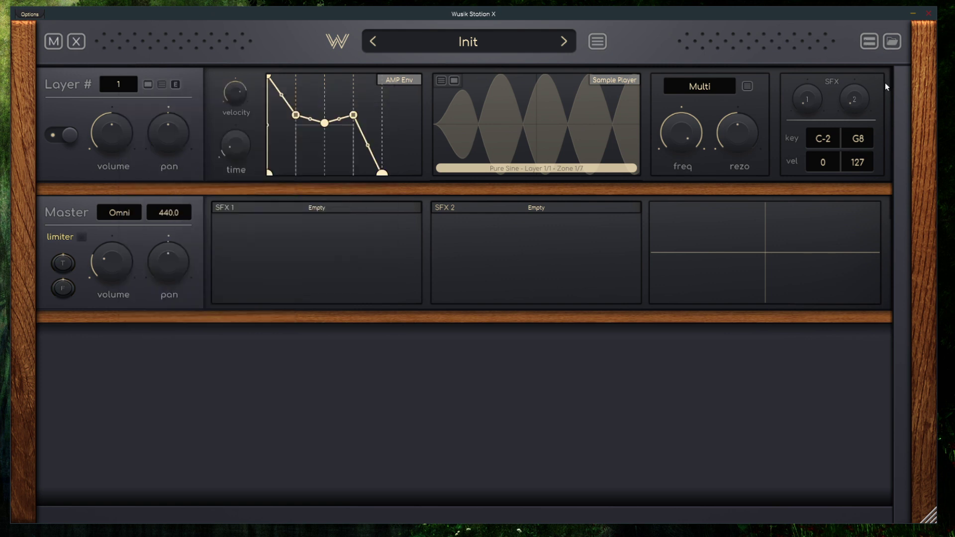
left_click_drag(903, 91, 922, 61)
left_click(870, 42)
left_click(145, 86)
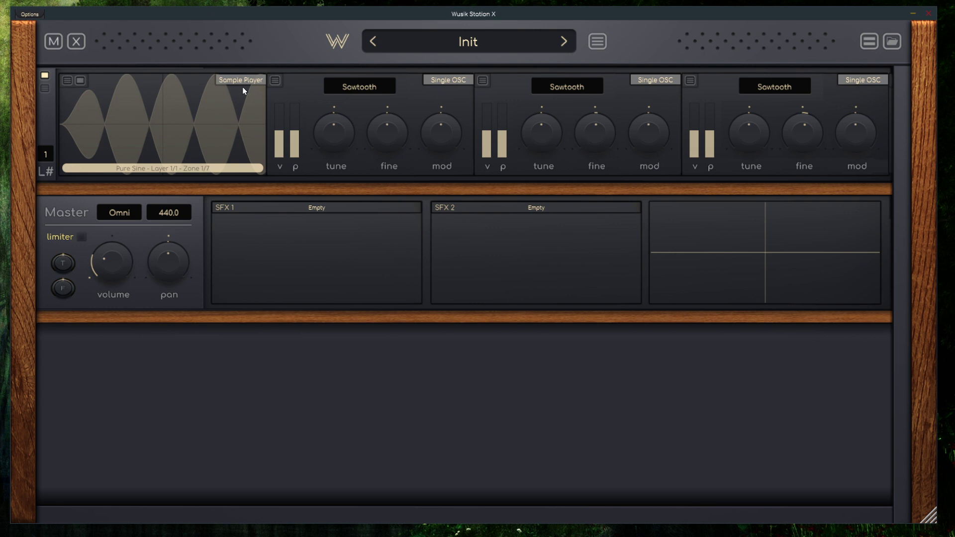
left_click(43, 76)
- Create a new layer with a Drawable OSC as its sound generator
left_click(121, 86)
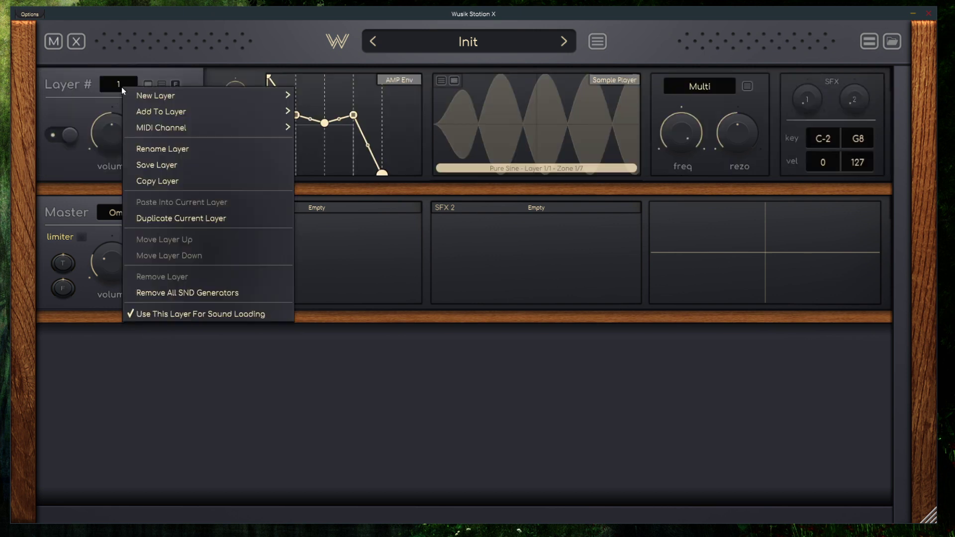
mouse_move(174, 96)
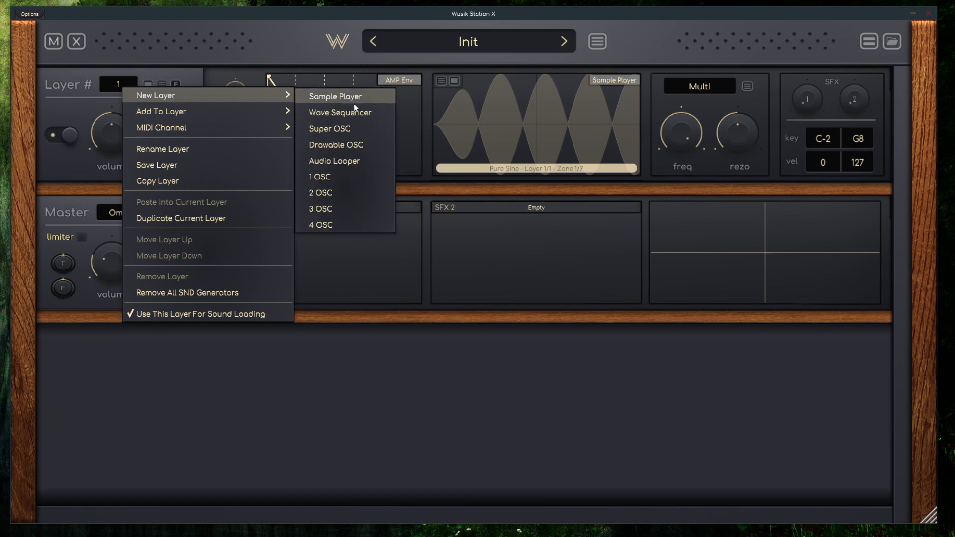
left_click(359, 146)
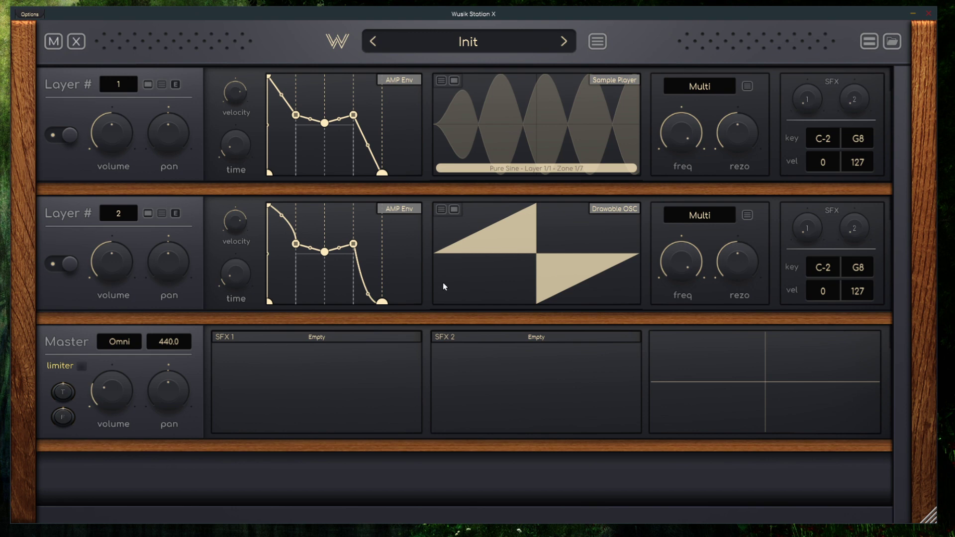
- Examine the second layer's Drawable OSC, envelope and filter modules in the detailed view
left_click(864, 42)
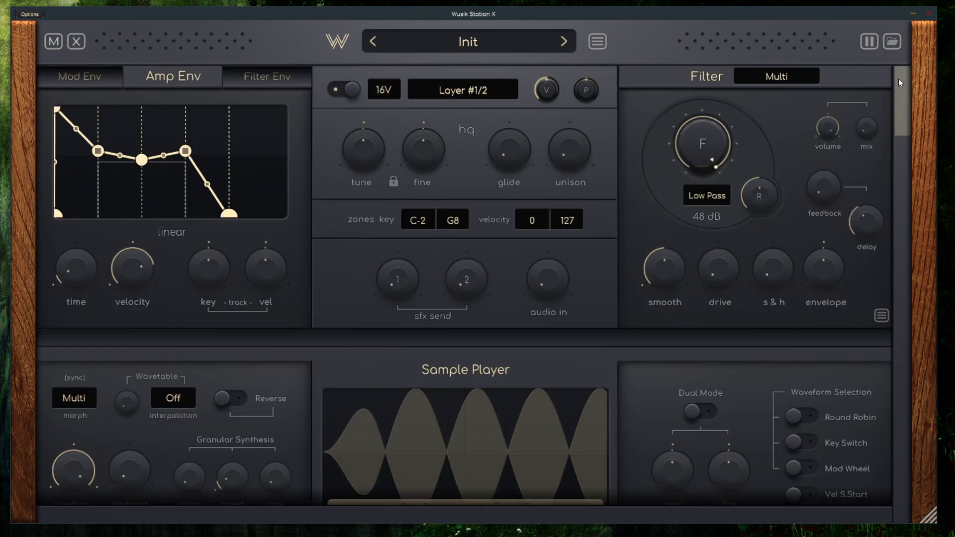
left_click_drag(898, 79, 870, 297)
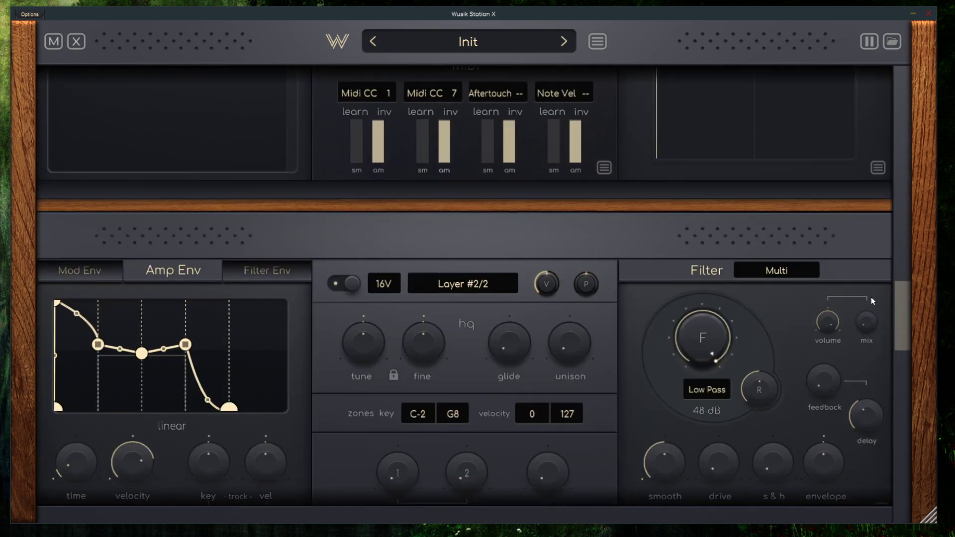
scroll(870, 297, "down", 2)
scroll(869, 305, "down", 7)
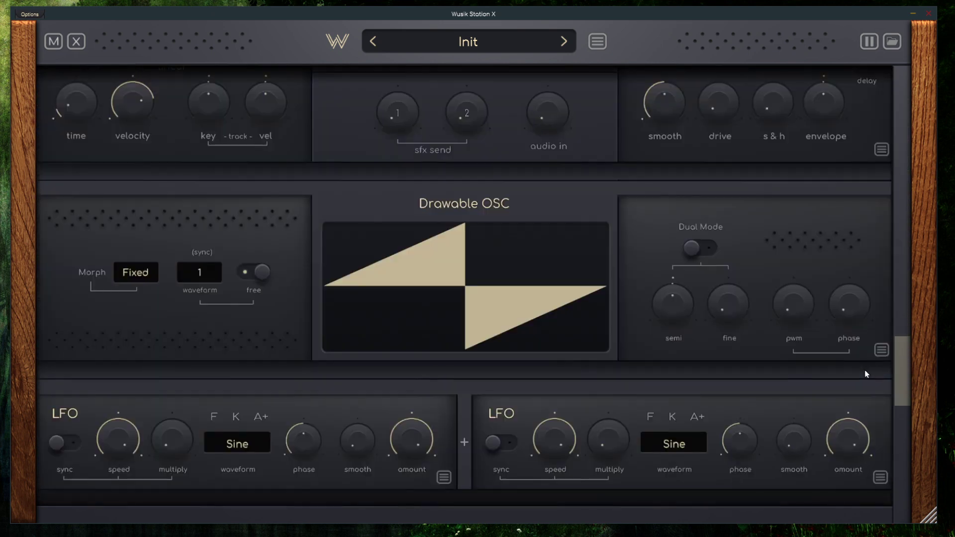
scroll(866, 374, "down", 3)
scroll(871, 356, "up", 4)
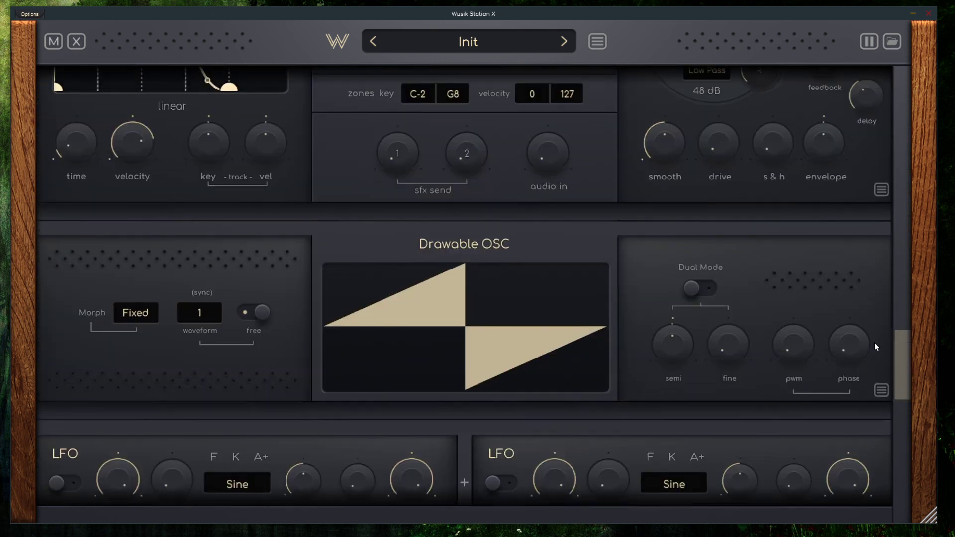
scroll(696, 271, "up", 3)
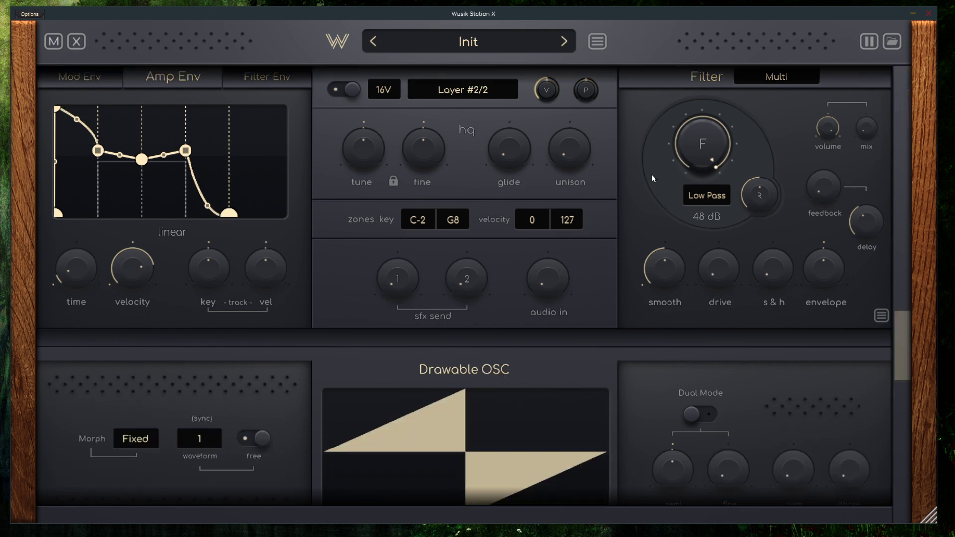
- Read the list of key shortcuts and close it
left_click(595, 43)
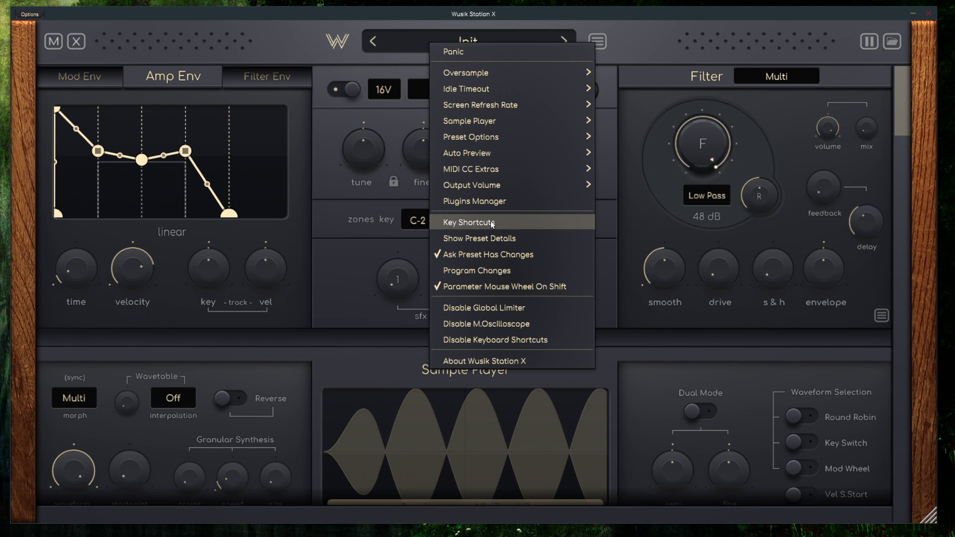
left_click(529, 224)
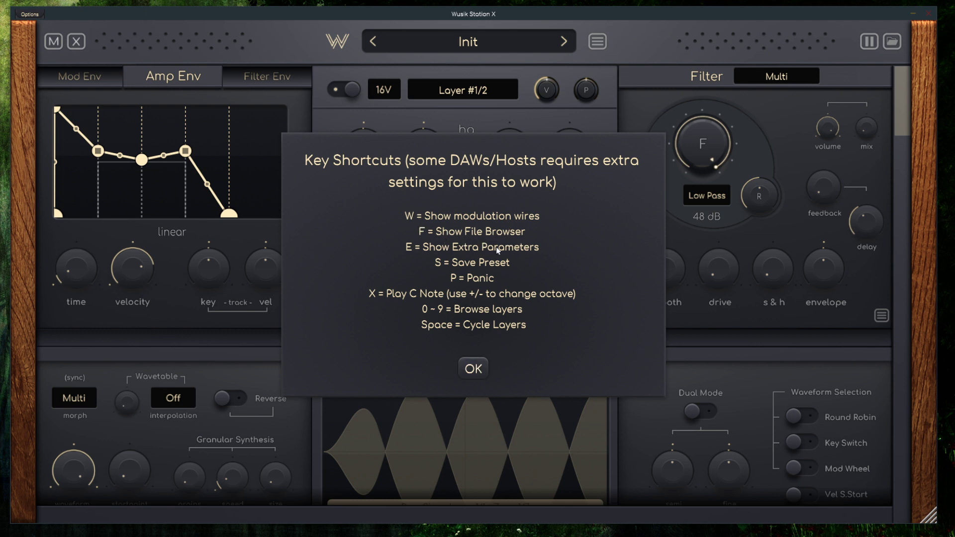
left_click(474, 369)
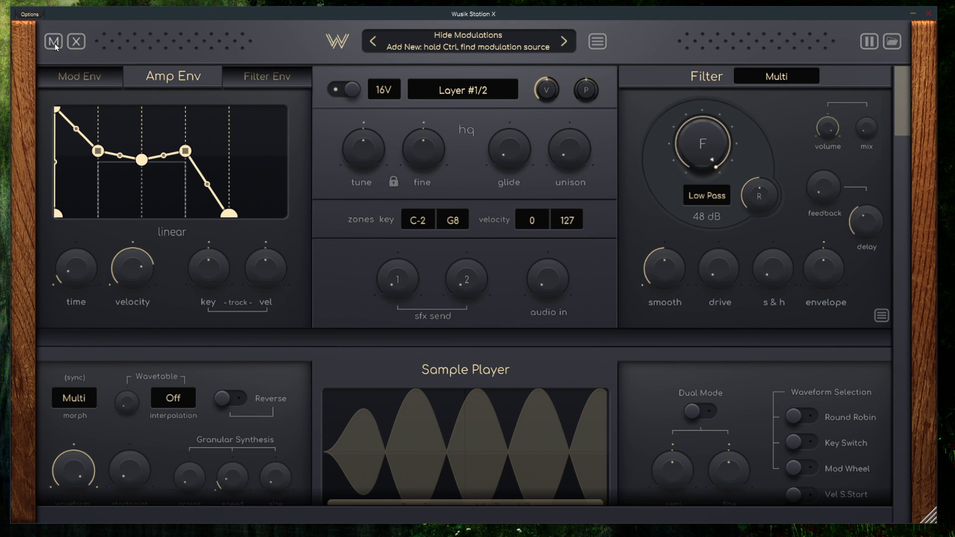
- Show the extra parameters and compare the Sample Player and Multi Oscillator modules with them on and off, leaving them on
left_click(76, 42)
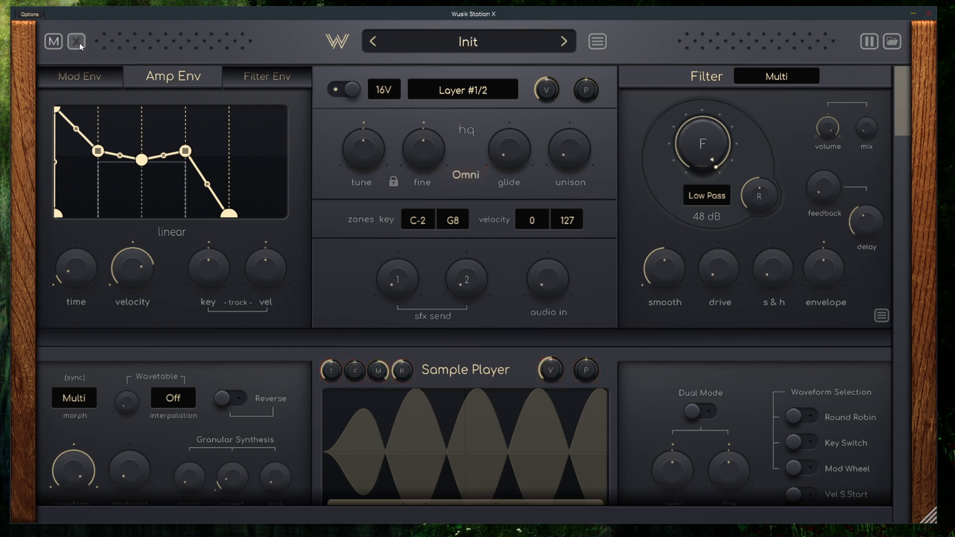
left_click(79, 43)
left_click(77, 43)
scroll(303, 144, "down", 5)
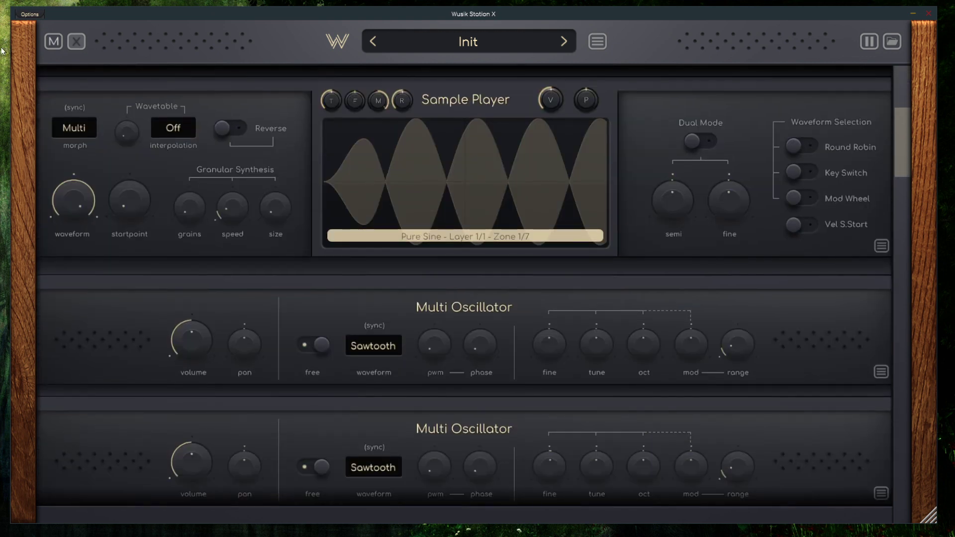
left_click(76, 43)
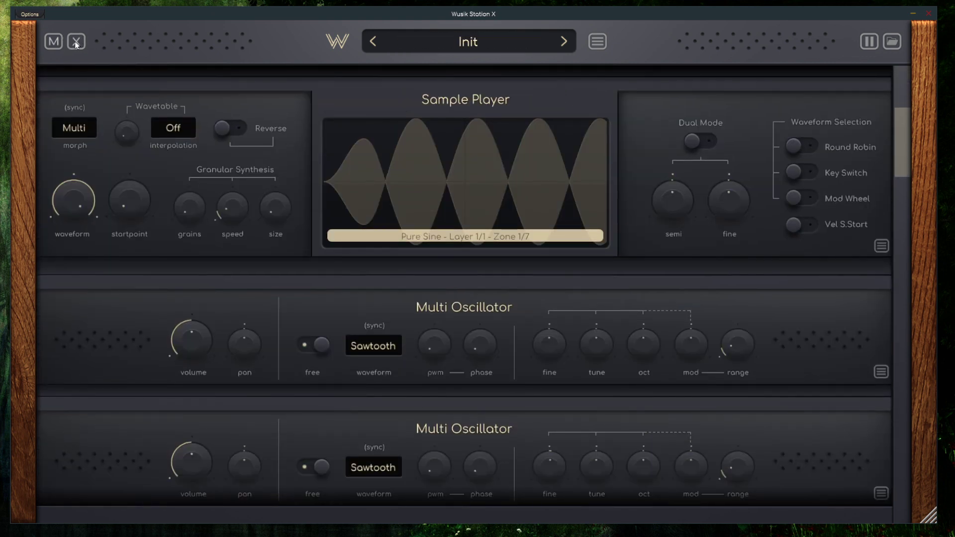
left_click(82, 43)
scroll(246, 235, "down", 5)
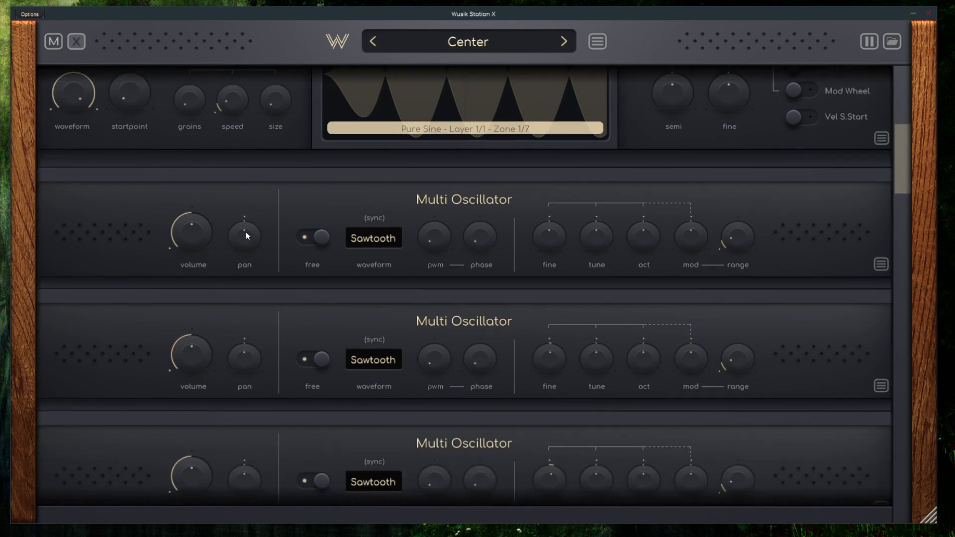
scroll(149, 202, "up", 5)
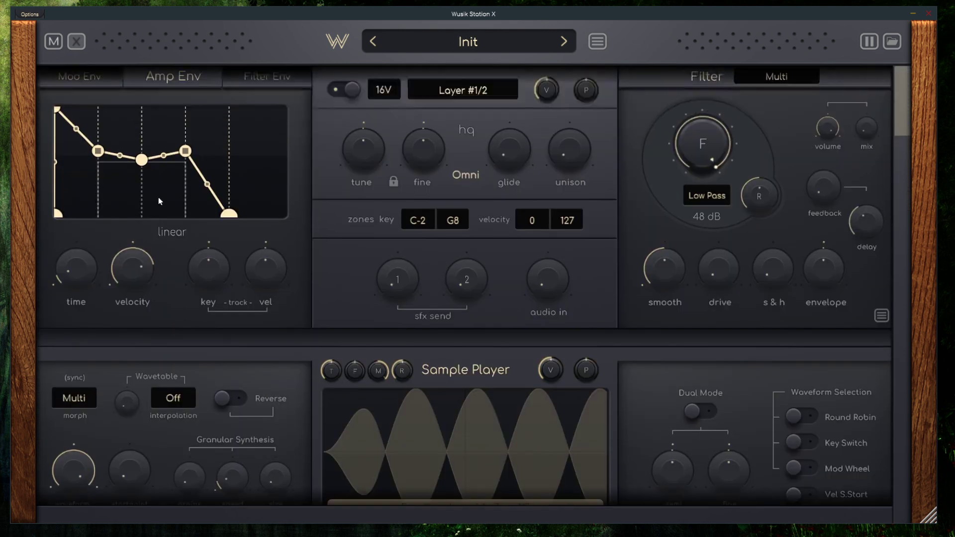
- Add a Super OSC to layer 1 from the detailed view
left_click(468, 91)
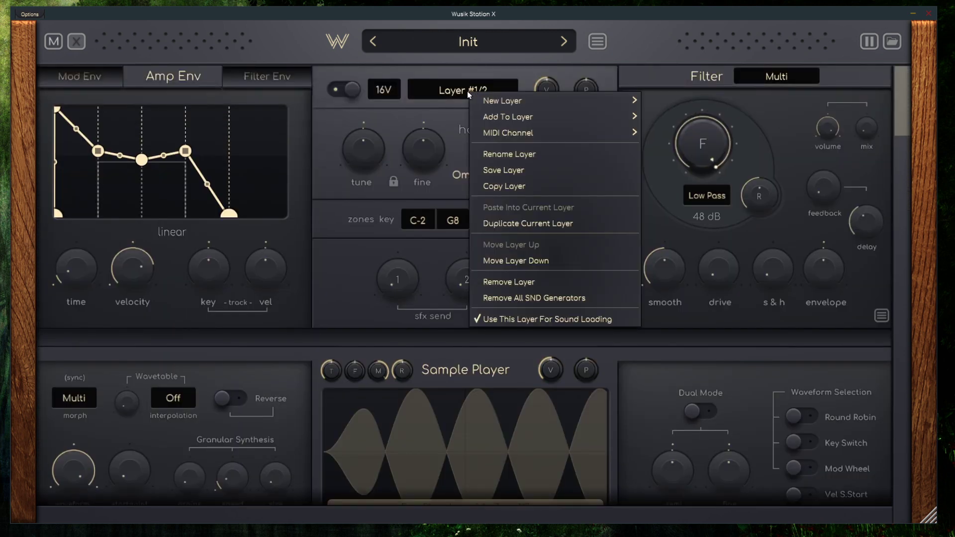
mouse_move(577, 119)
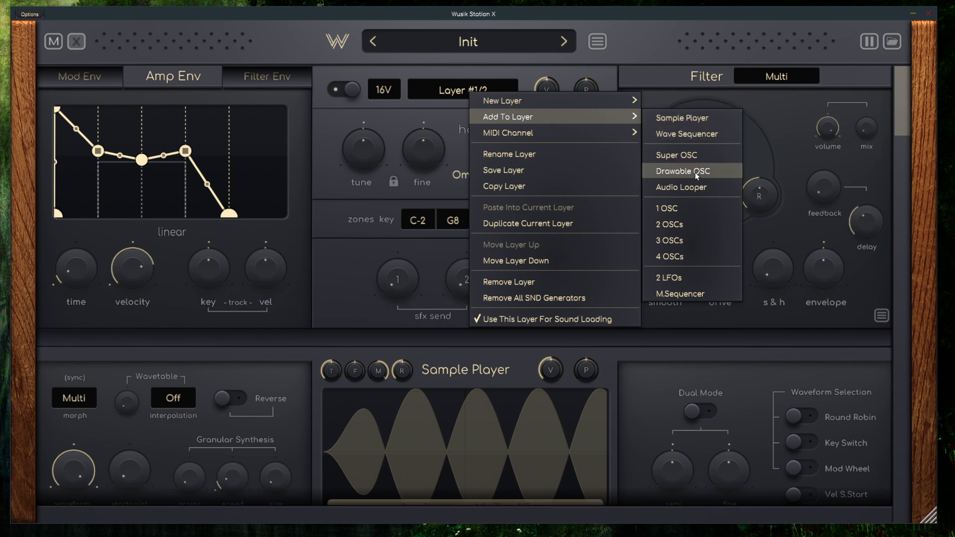
left_click(698, 156)
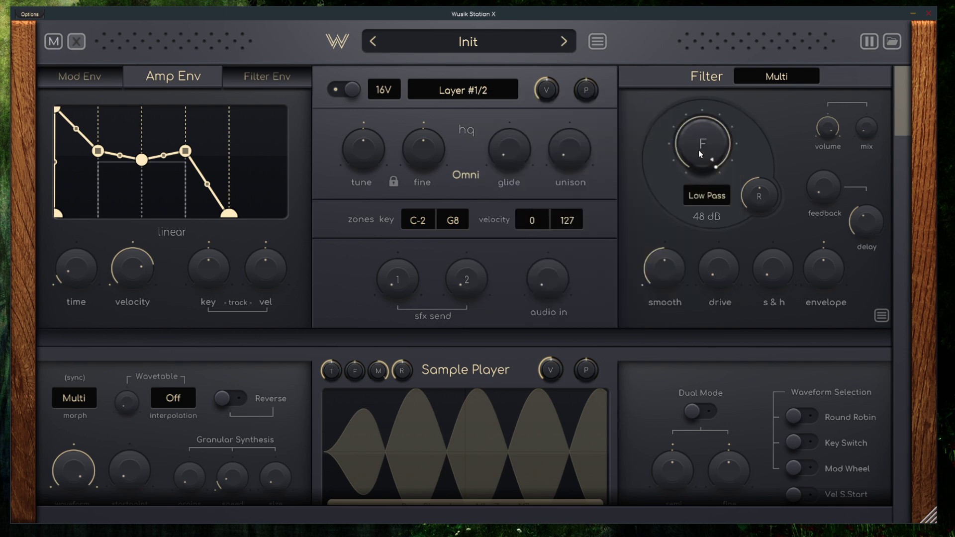
scroll(409, 219, "down", 10)
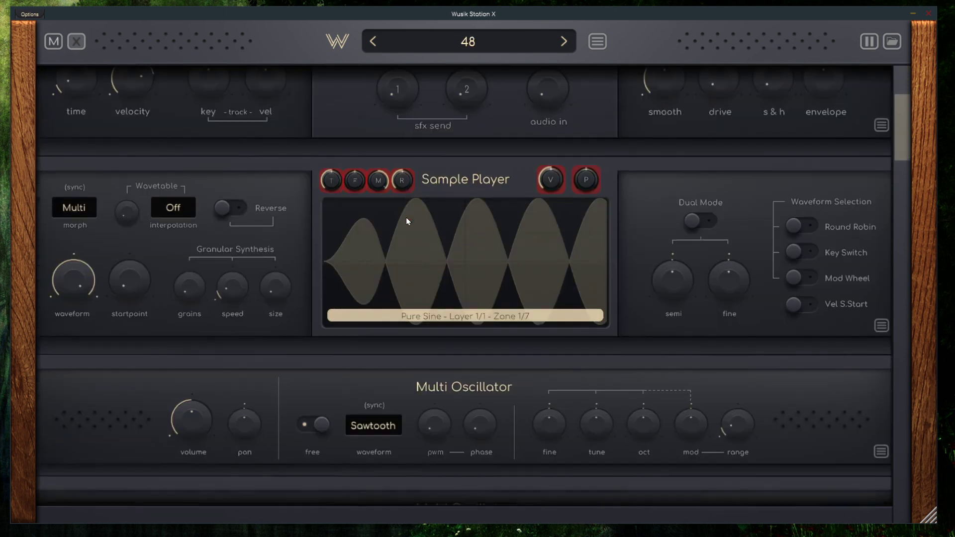
- Compare the Super OSC module with the extra parameters off and on, leaving them off
scroll(408, 223, "down", 6)
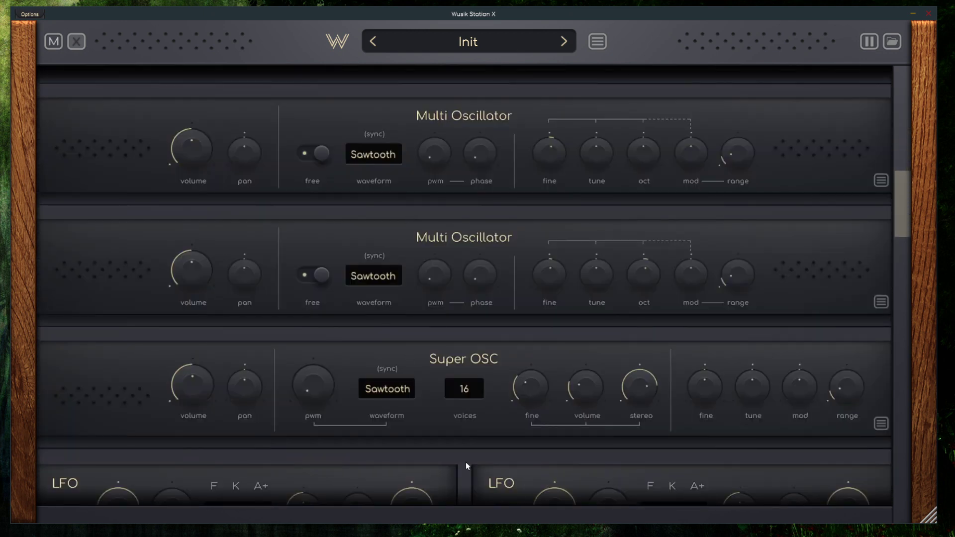
left_click(73, 44)
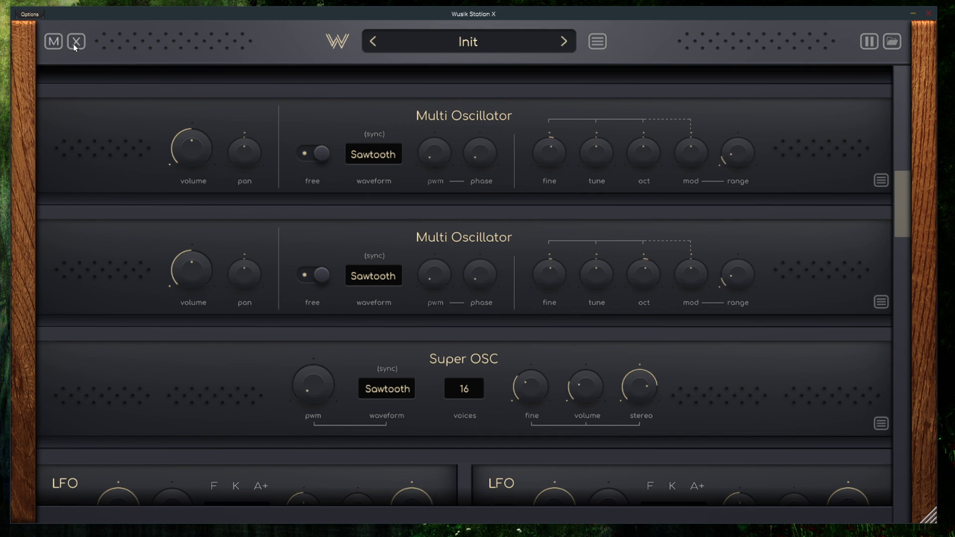
left_click(73, 44)
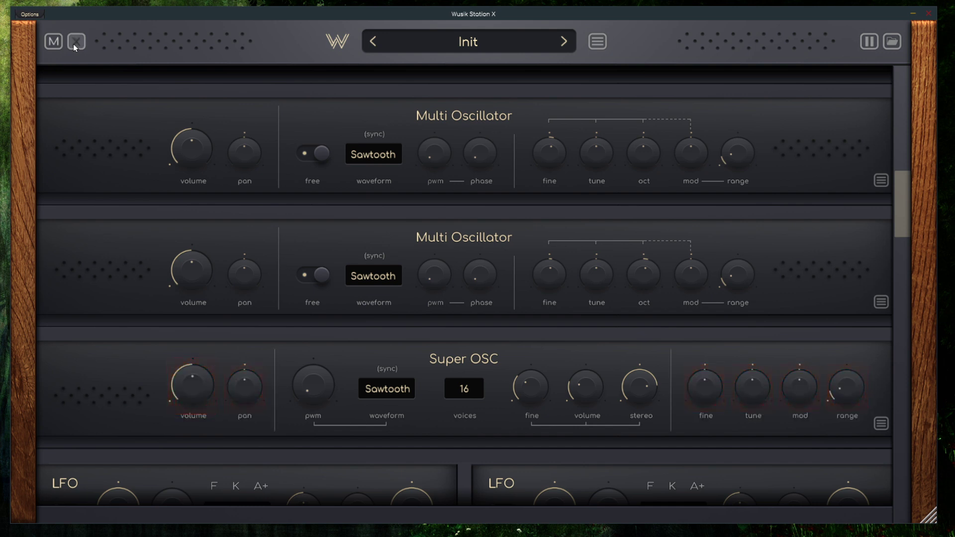
left_click(73, 43)
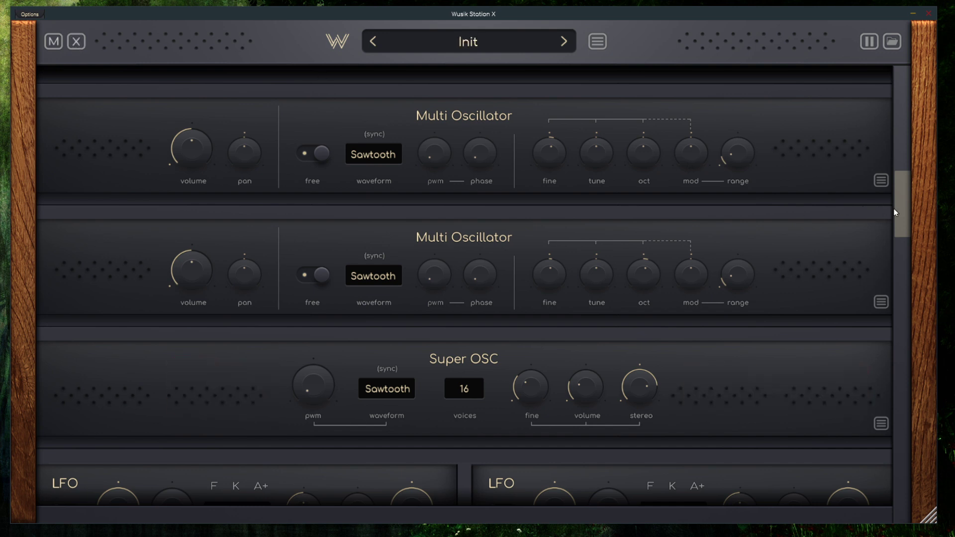
- Switch to the layer overview, view all sound generators of both layers, and return to the detailed view
left_click_drag(894, 208, 930, 69)
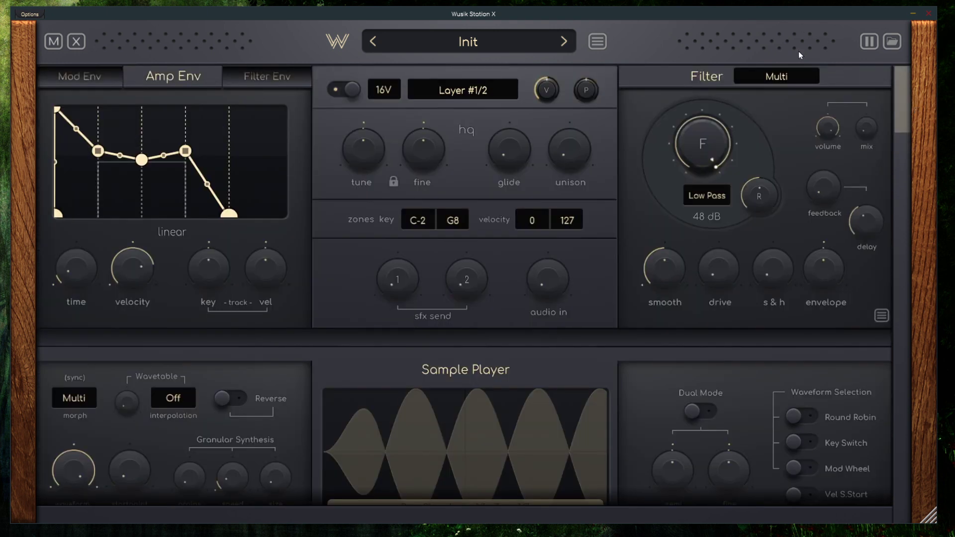
left_click(870, 43)
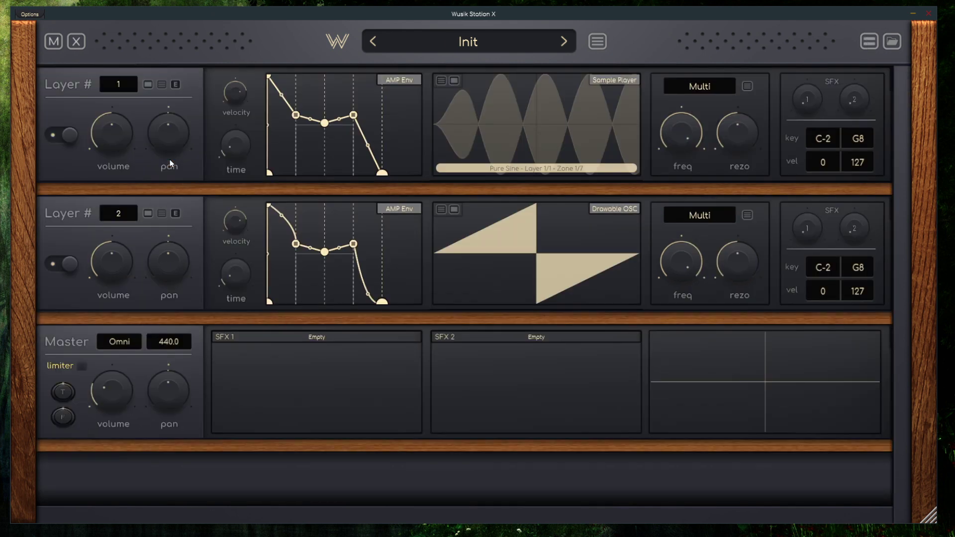
left_click(147, 85)
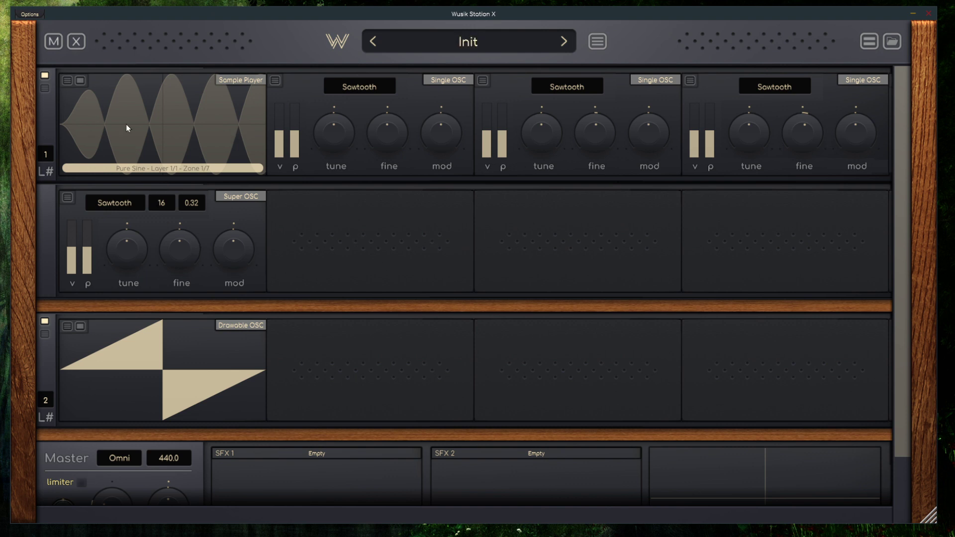
left_click(45, 76)
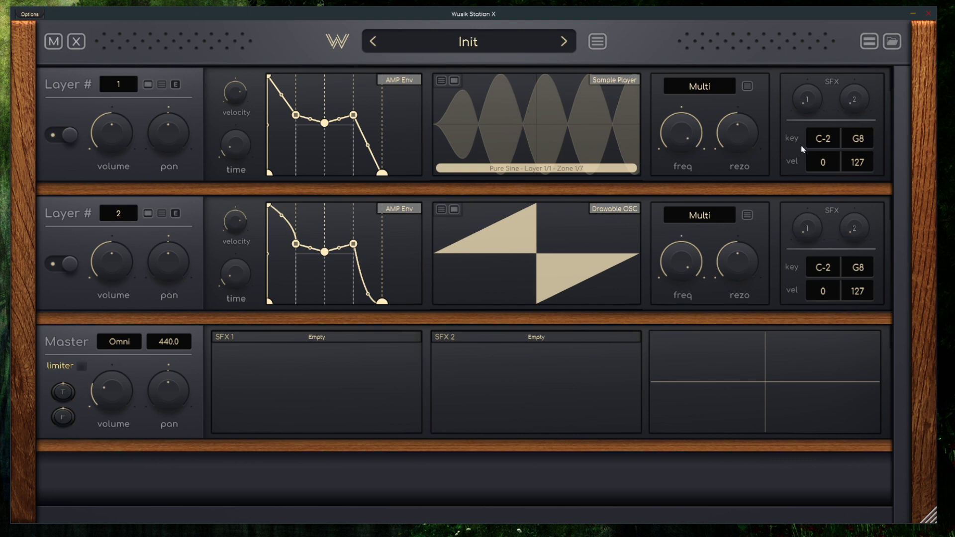
left_click(867, 47)
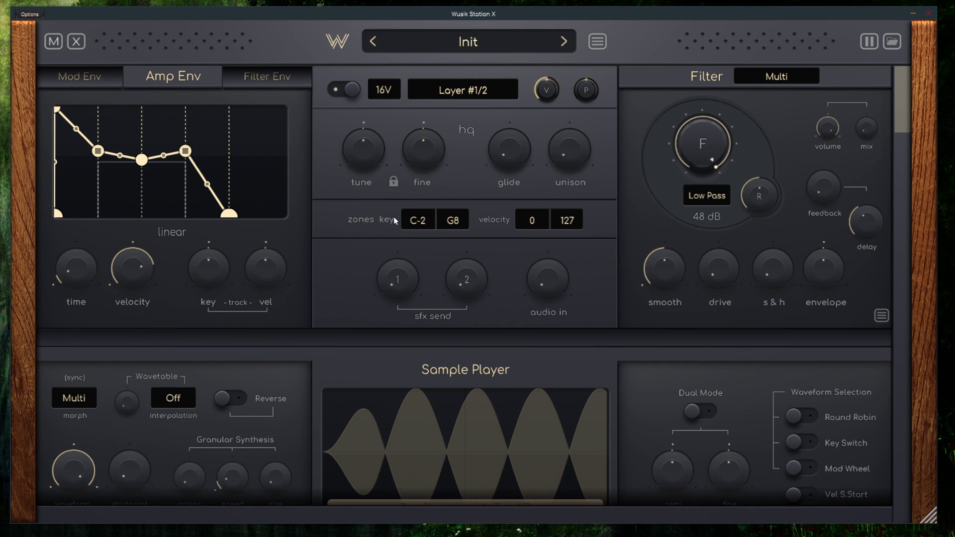
- Shrink the window to a narrow portrait shape, look through the modules down to layer 2, and restore the wide size
scroll(393, 216, "down", 1)
left_click_drag(930, 520, 369, 507)
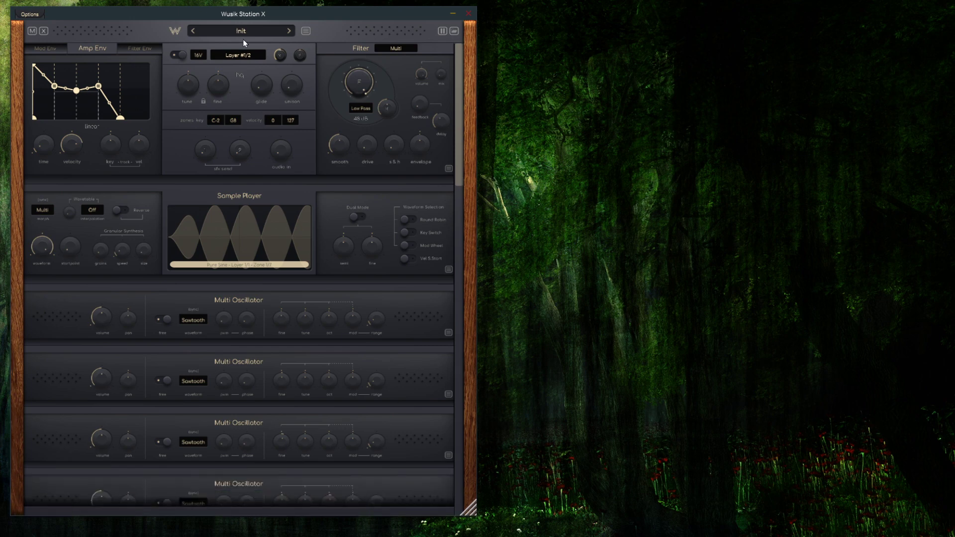
scroll(335, 183, "down", 5)
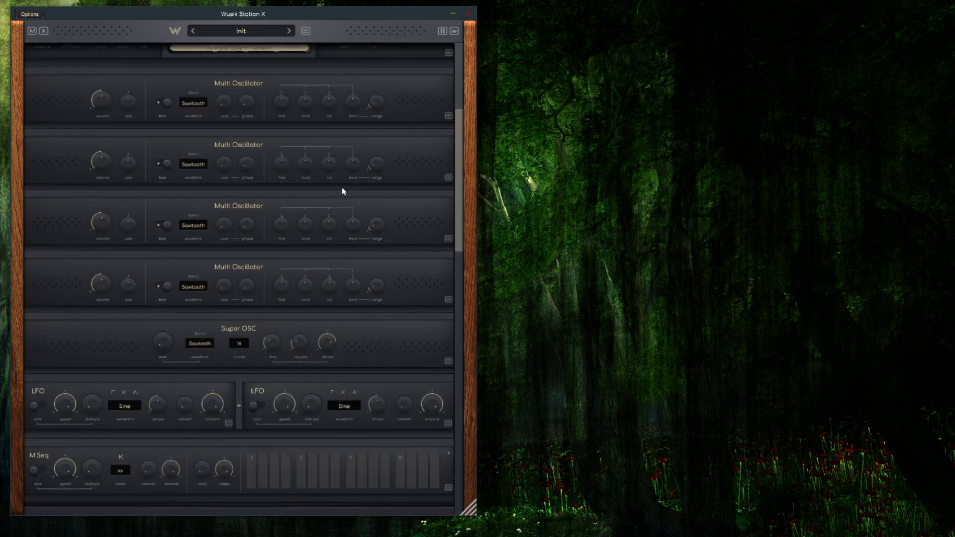
scroll(343, 192, "down", 9)
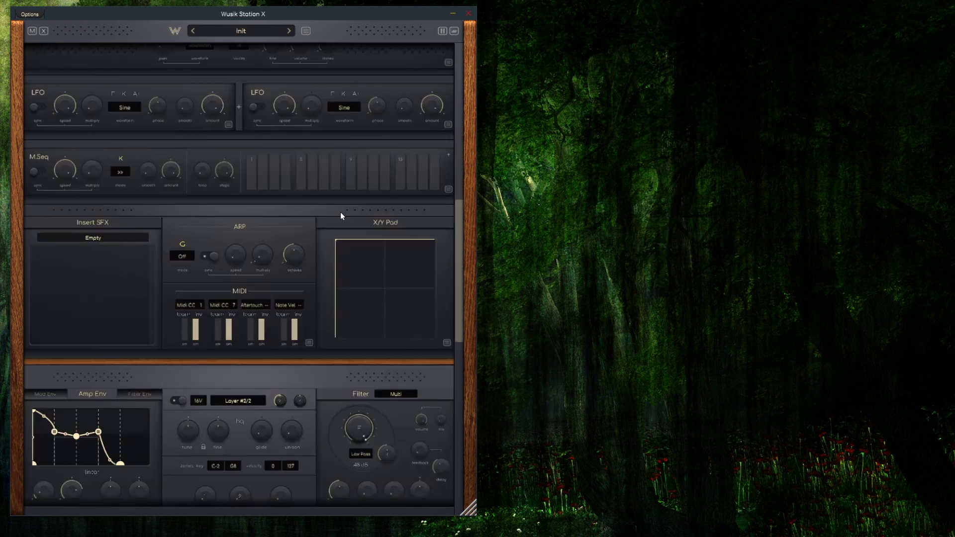
scroll(354, 332, "down", 3)
left_click_drag(474, 512, 929, 522)
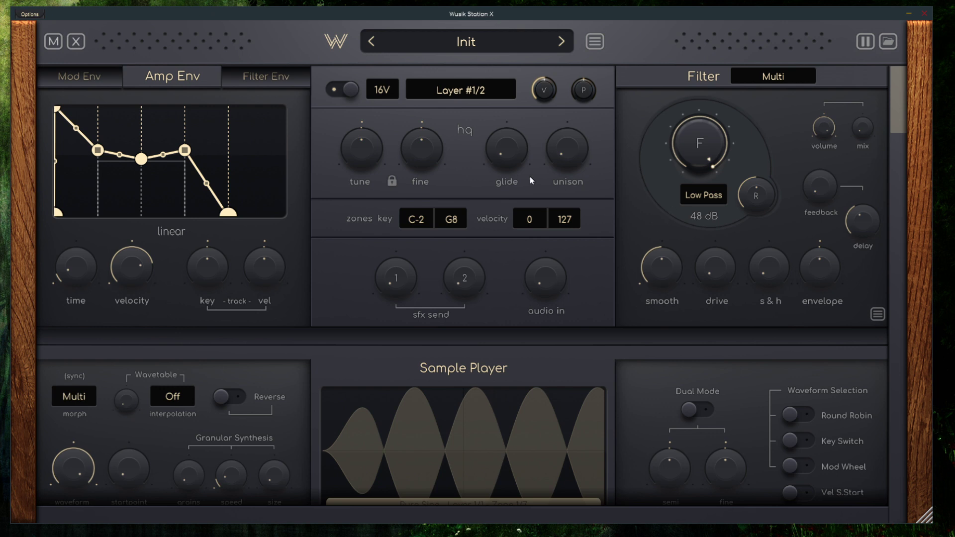
- Show and hide the preset browser, and check the layer overview before returning to the detailed view
mouse_move(555, 261)
mouse_move(510, 167)
left_click(889, 42)
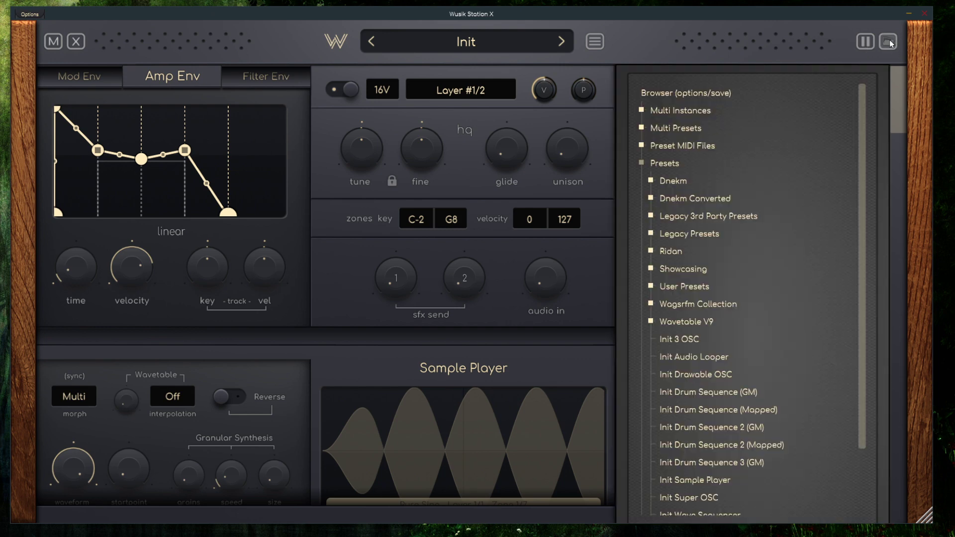
left_click(890, 42)
left_click(890, 42)
left_click(890, 42)
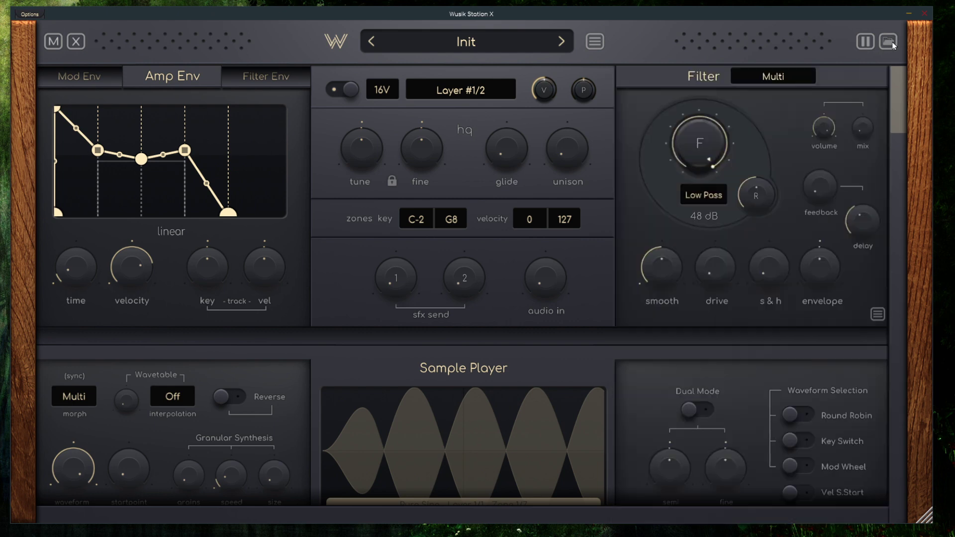
left_click(864, 43)
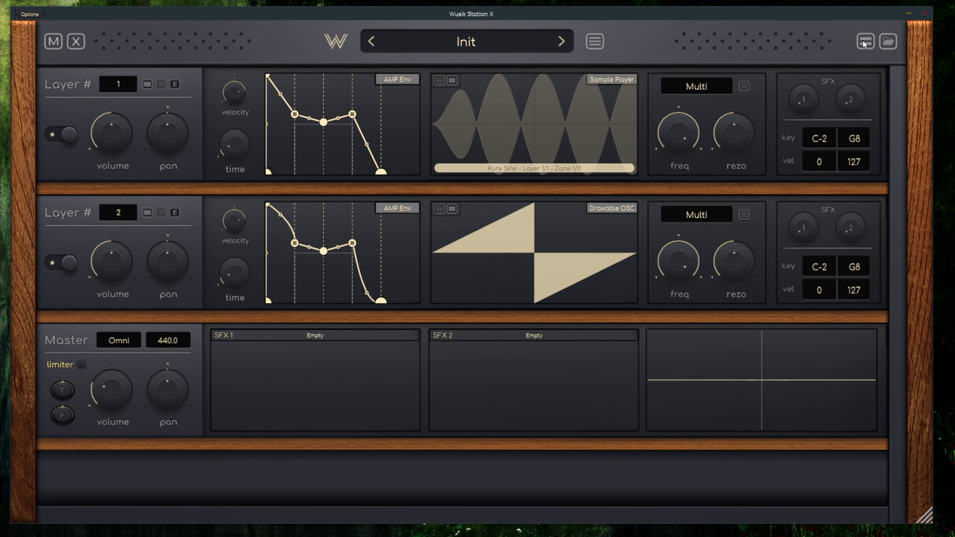
left_click(864, 42)
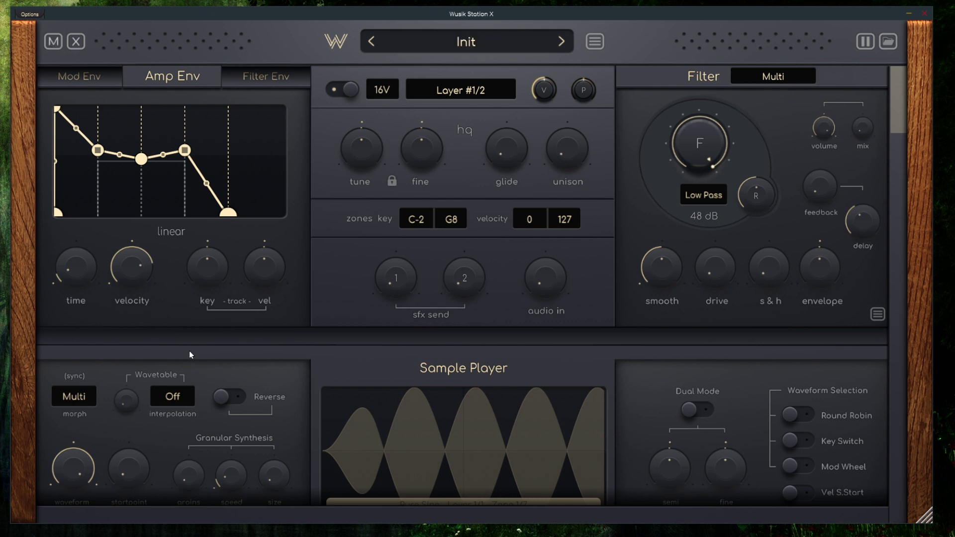
- Show layer 1's Mod Env 1 and assign it as a modulation source to the layer's fine tuning
left_click(80, 75)
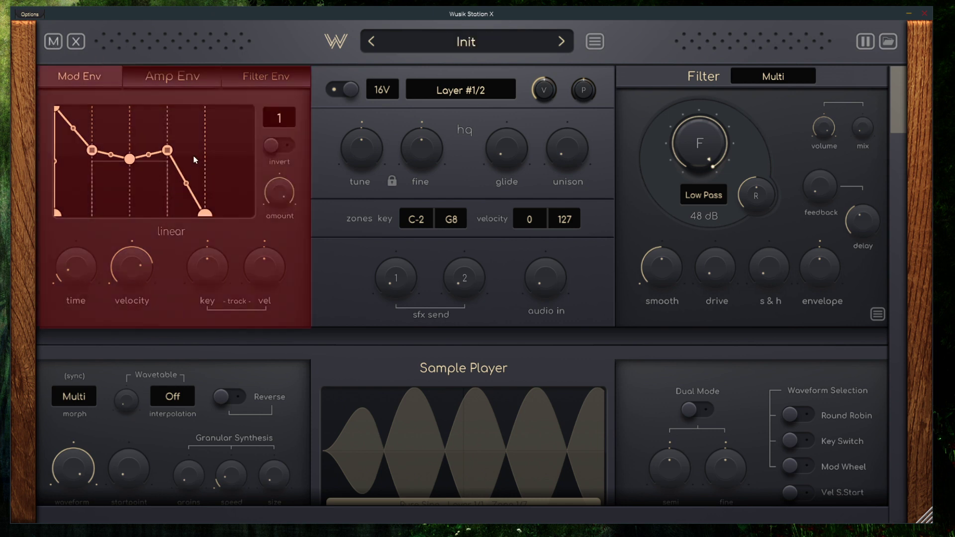
left_click(210, 179)
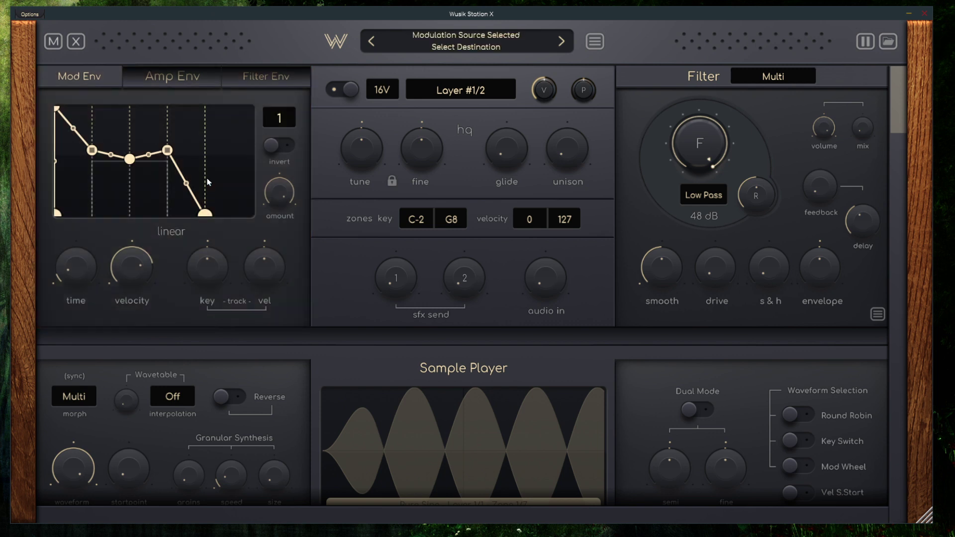
left_click(416, 153)
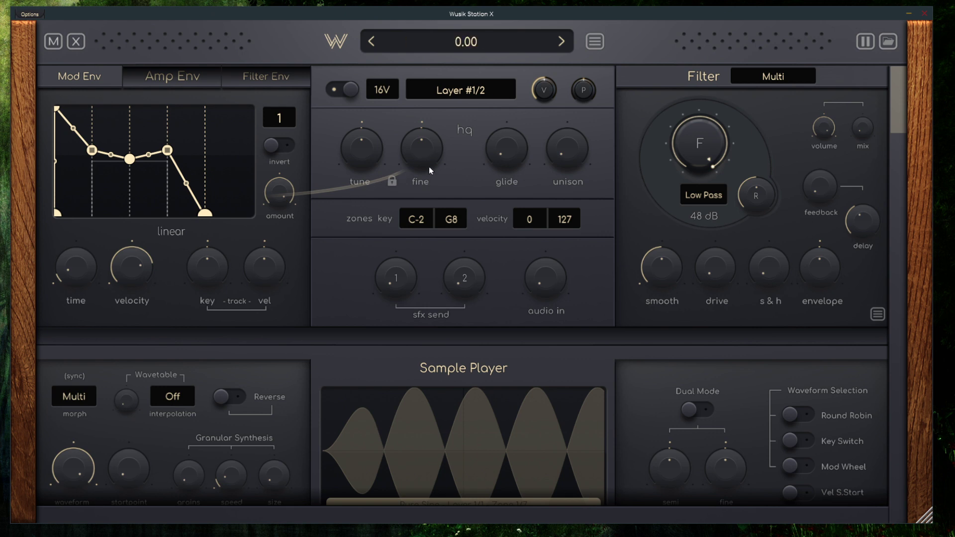
- Compare layer 1 with the modulation cables hidden and shown, leaving the cables visible
left_click(57, 43)
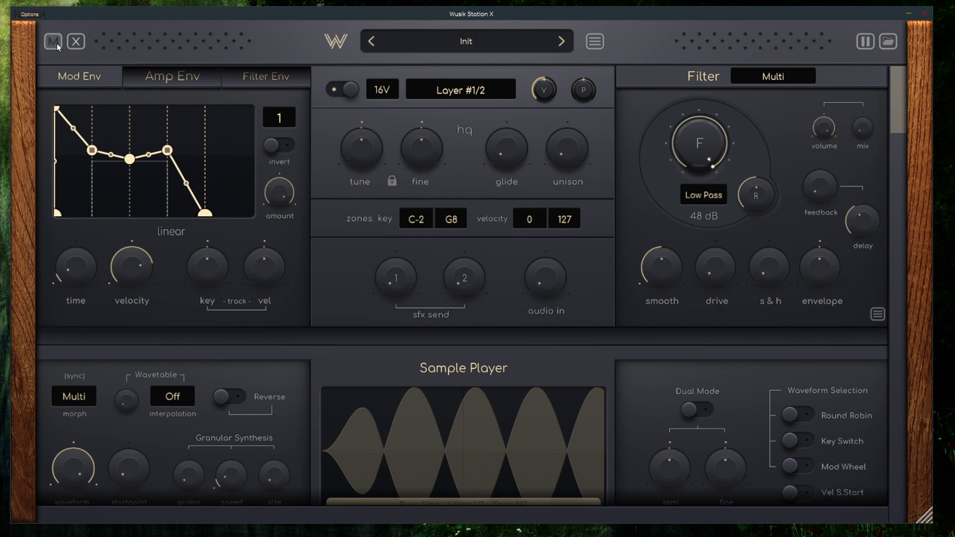
left_click(57, 43)
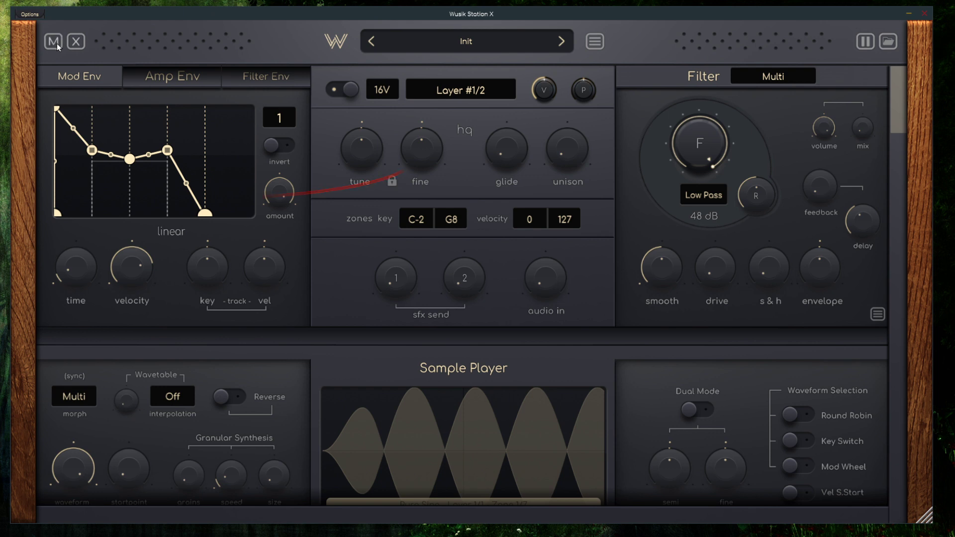
left_click(45, 40)
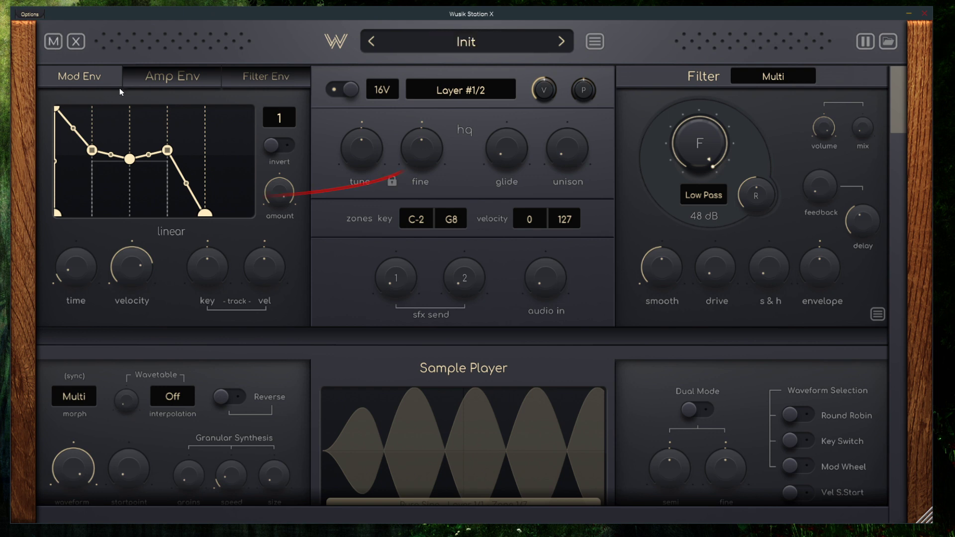
- Show the extra parameters, examine those of layer 1 and its Sample Player, and hide them again
left_click(78, 45)
scroll(131, 203, "down", 1)
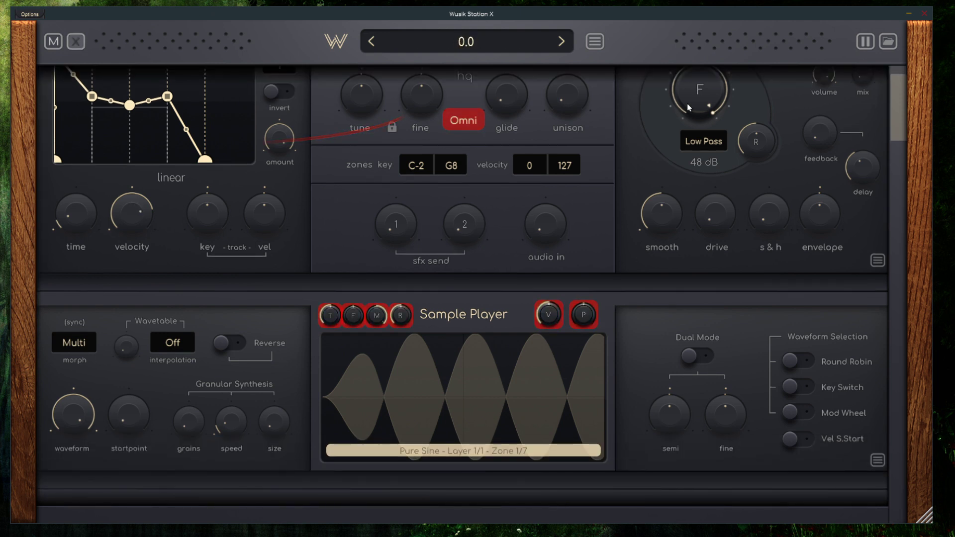
scroll(589, 201, "down", 2)
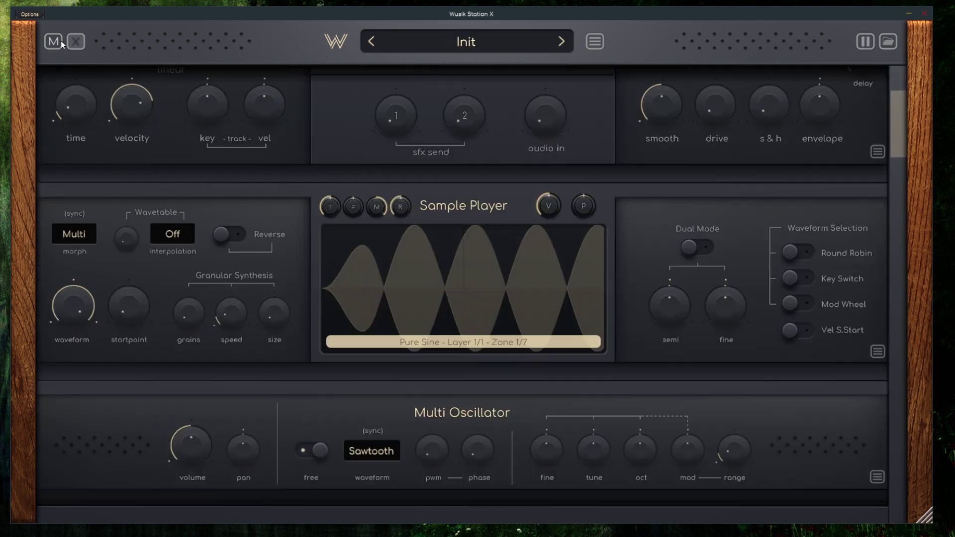
left_click(76, 44)
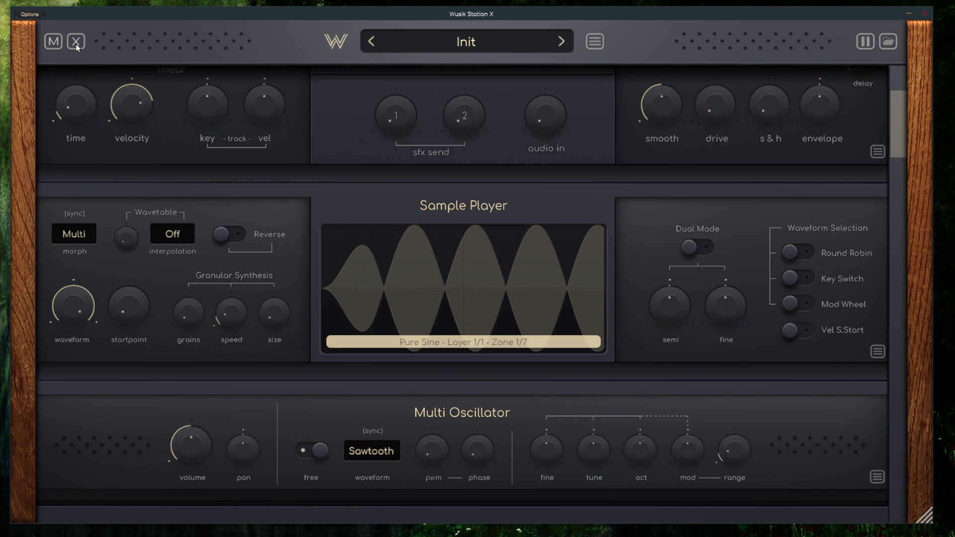
- Toggle the extra parameters to check which controls they add to the Super OSC module, ending with them hidden
left_click(75, 43)
scroll(109, 120, "down", 6)
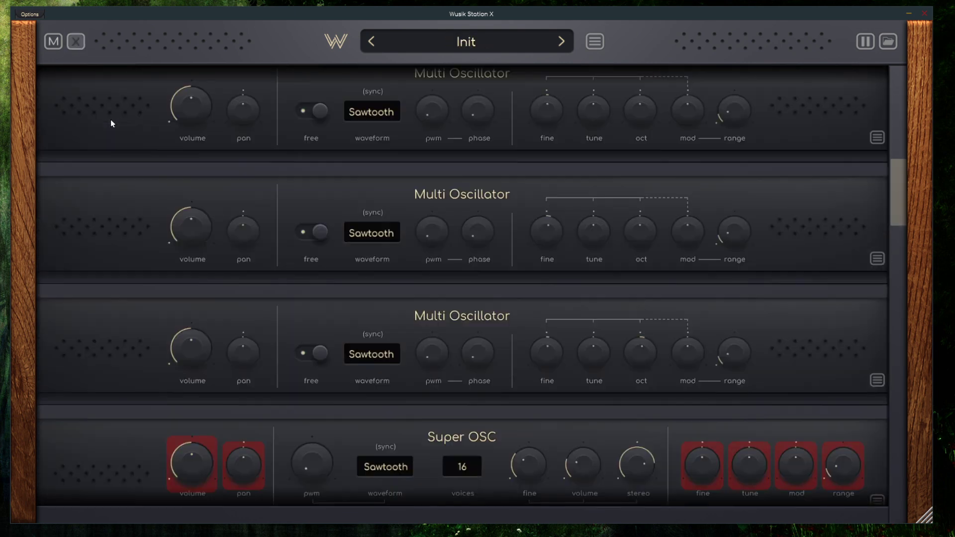
scroll(111, 119, "down", 2)
left_click(79, 42)
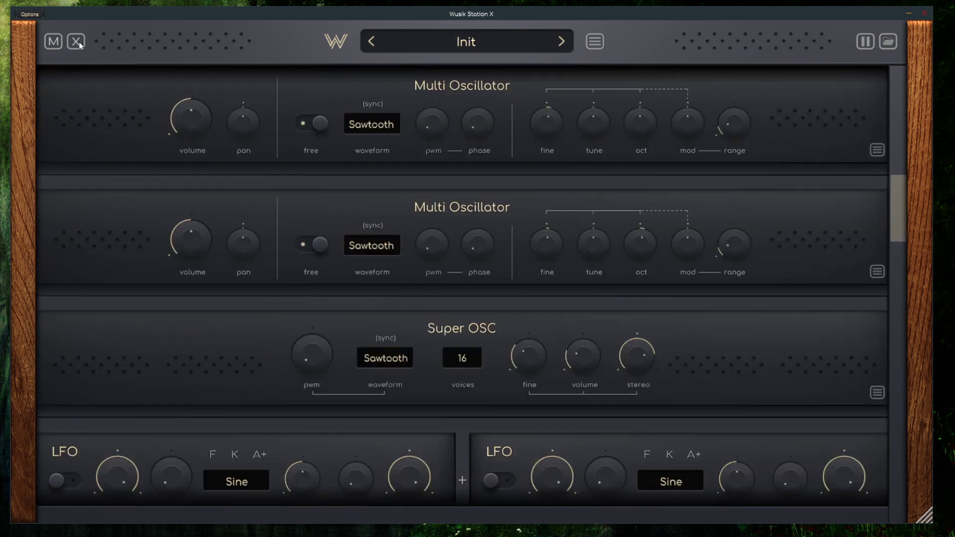
left_click(79, 42)
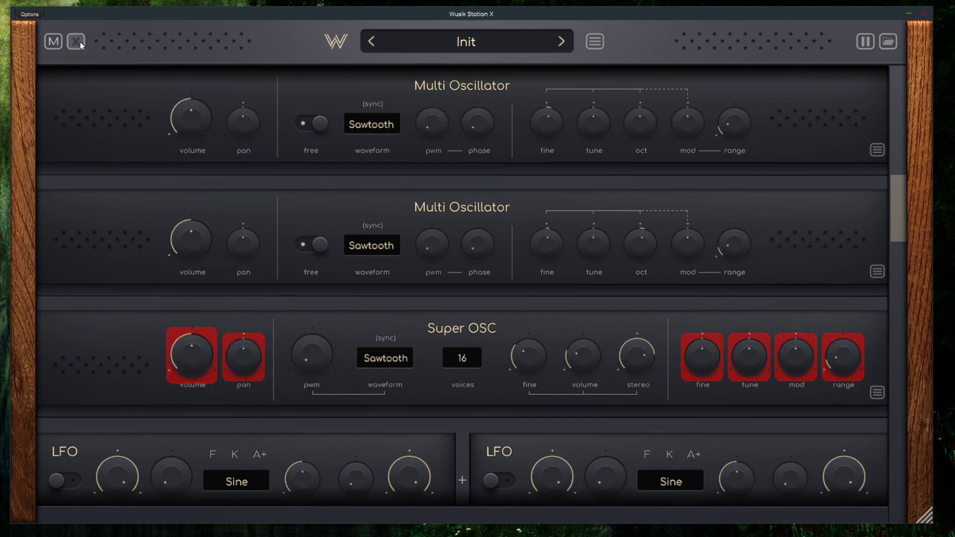
left_click(83, 45)
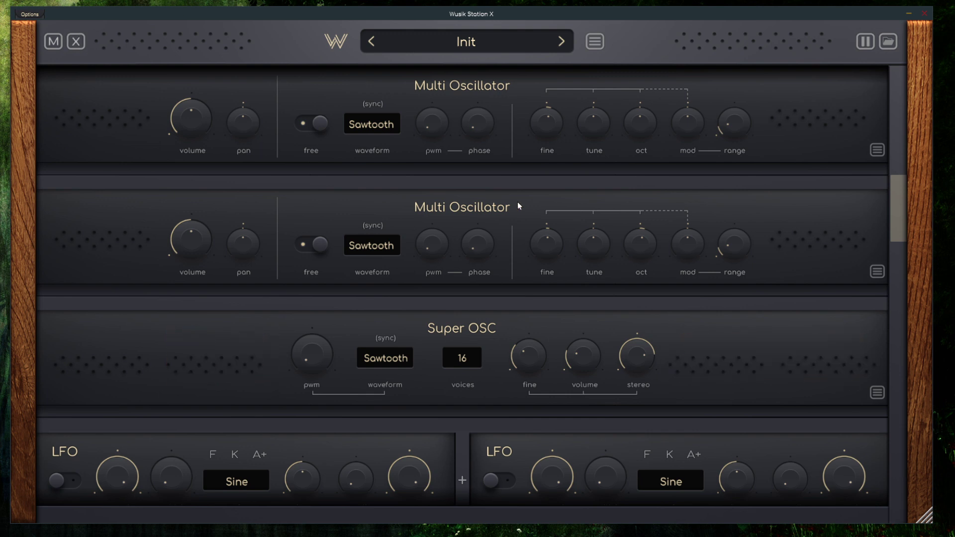
- Show the extra parameters in the layer overview and move layer 1's X/Y pad point slightly above and right of centre
left_click(865, 42)
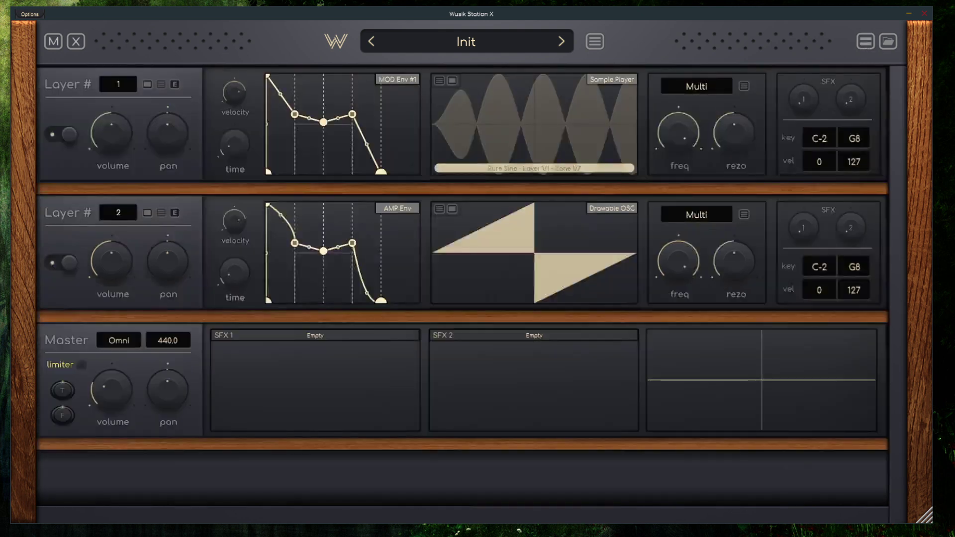
left_click(76, 43)
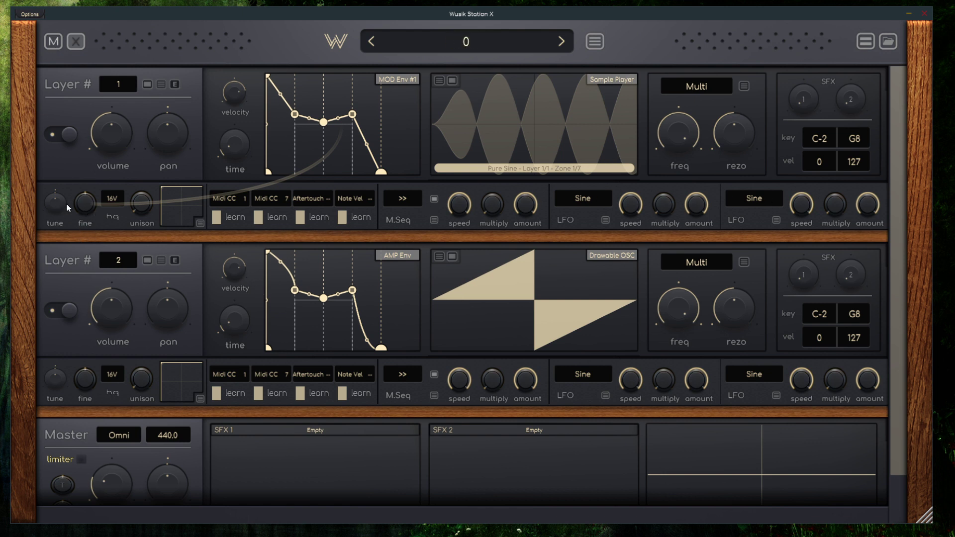
left_click_drag(167, 210, 186, 200)
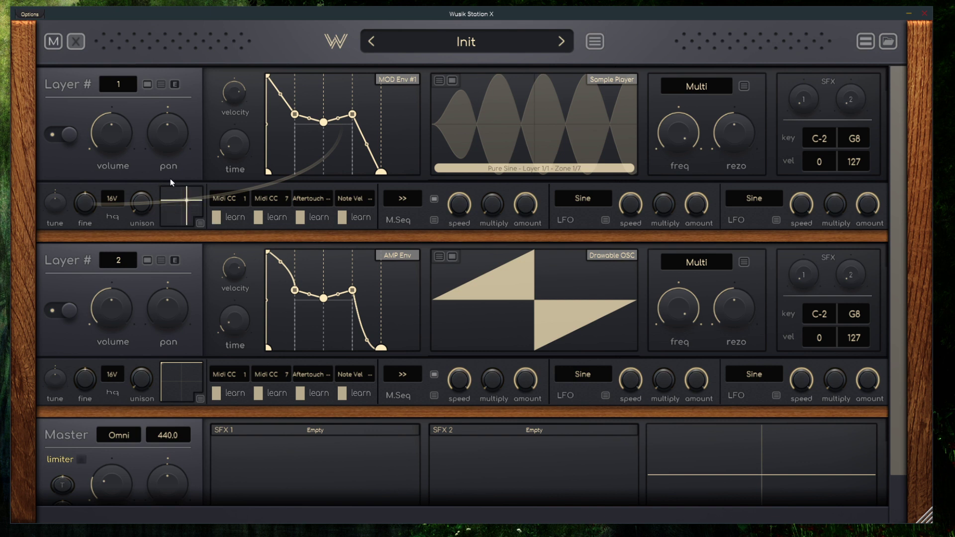
- Hide the modulation cables and add 2 LFOs to layer 1 in the layer overview
left_click(53, 43)
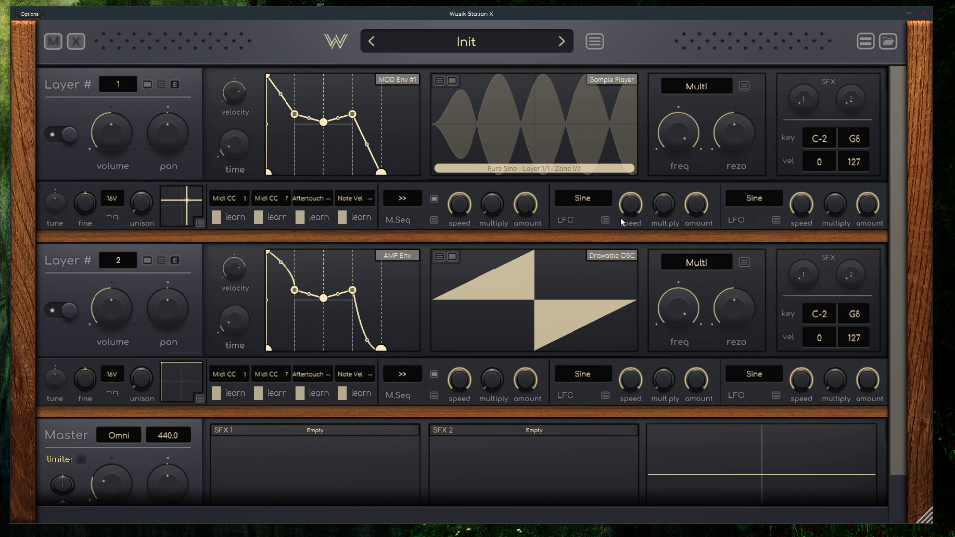
left_click(121, 86)
mouse_move(122, 86)
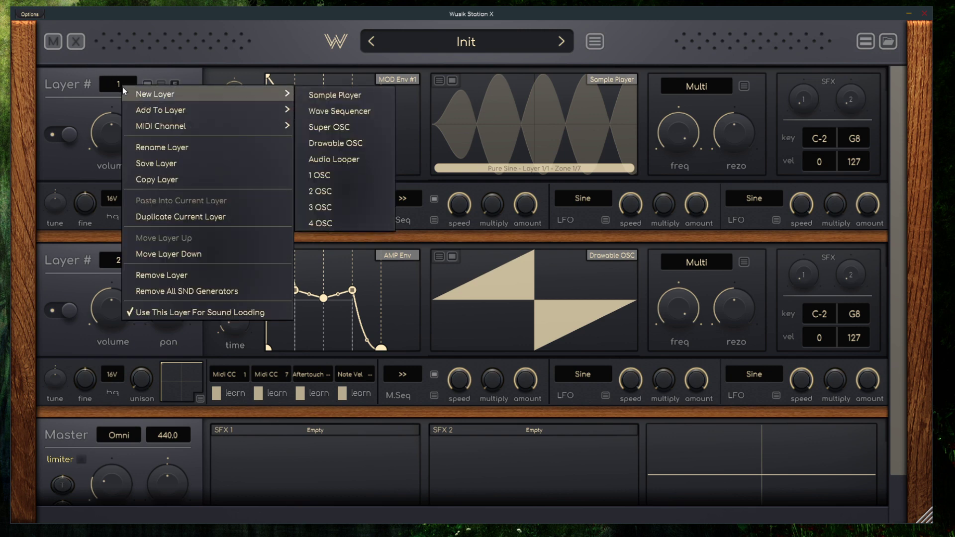
mouse_move(189, 110)
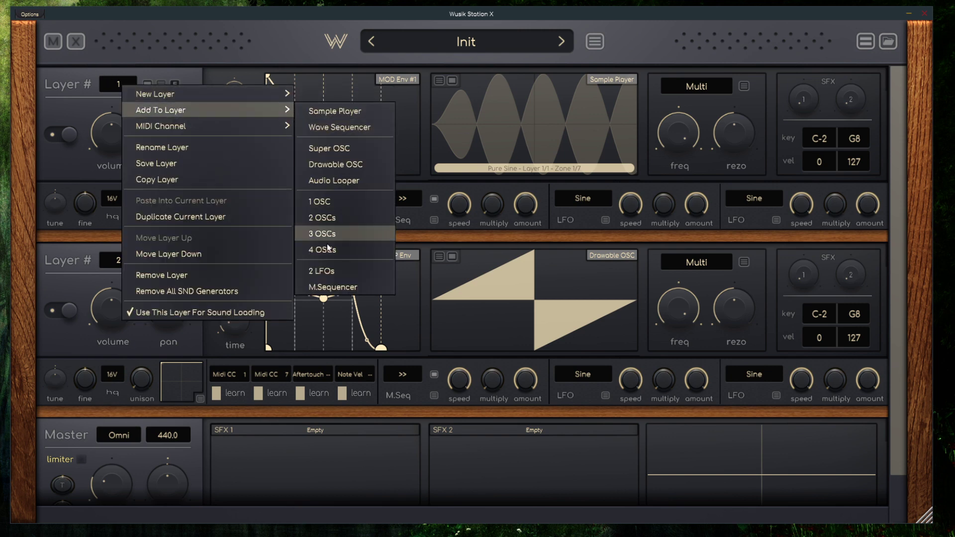
left_click(347, 276)
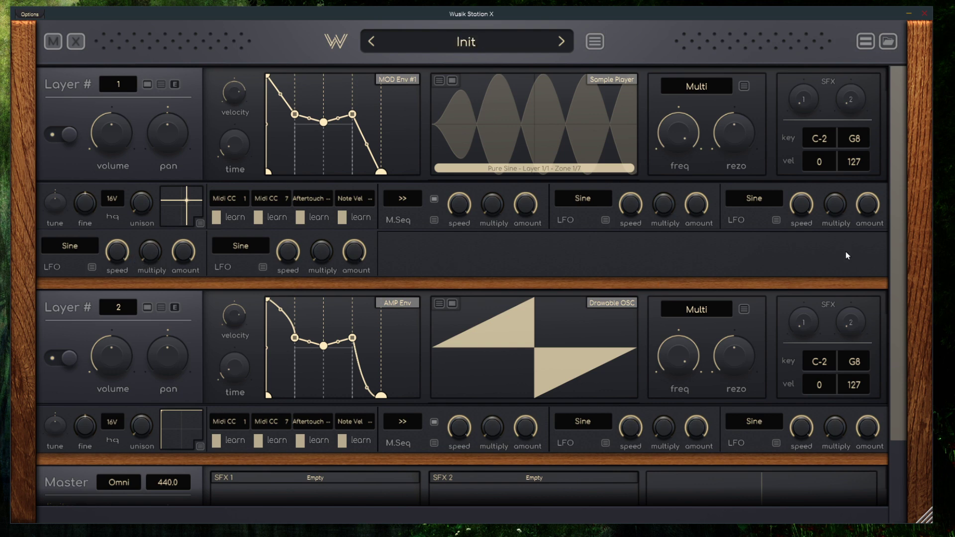
- Hide the extra parameters and switch from the layer overview to the detailed view of layer 1
left_click(77, 40)
left_click(77, 40)
left_click(77, 40)
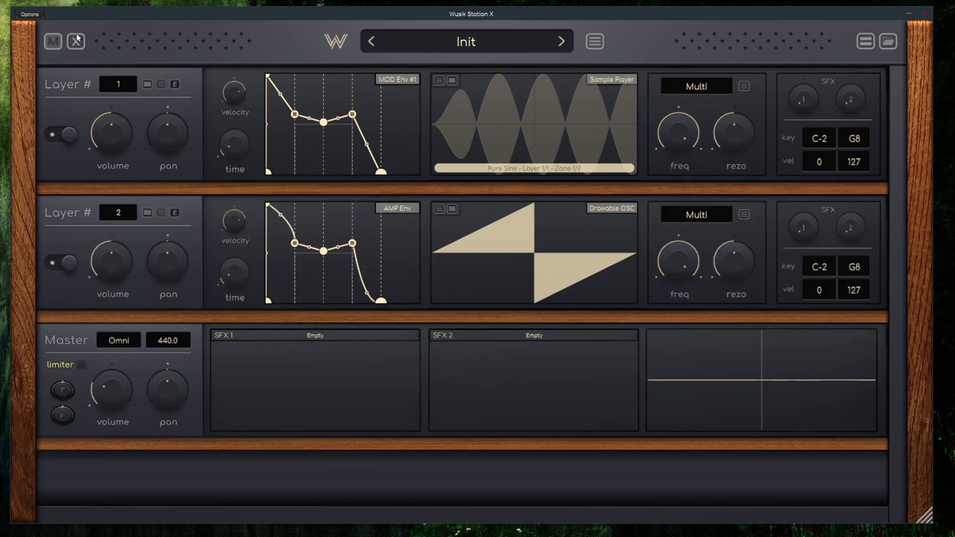
left_click(863, 42)
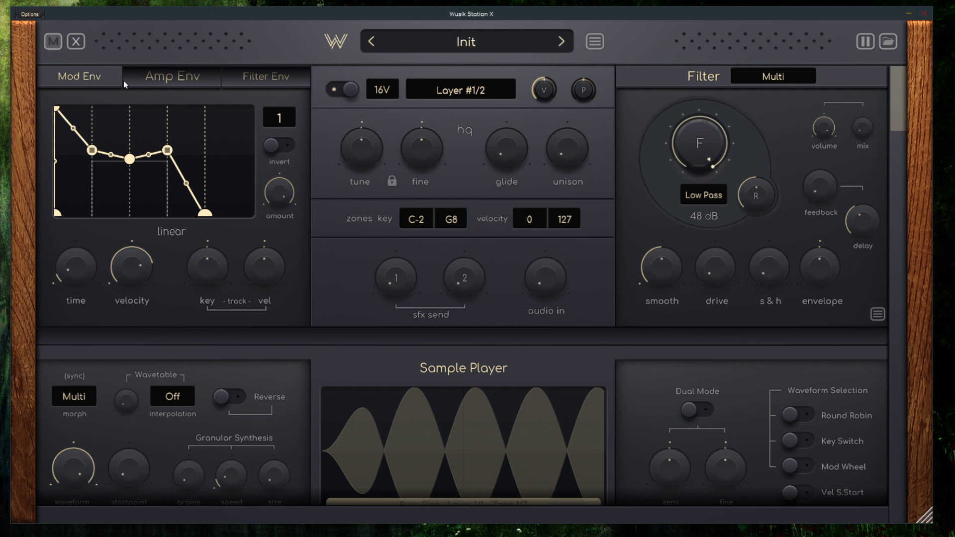
- Compare layer 1's Mod, Amp and Filter envelopes, ending on the Filter Env
left_click(258, 77)
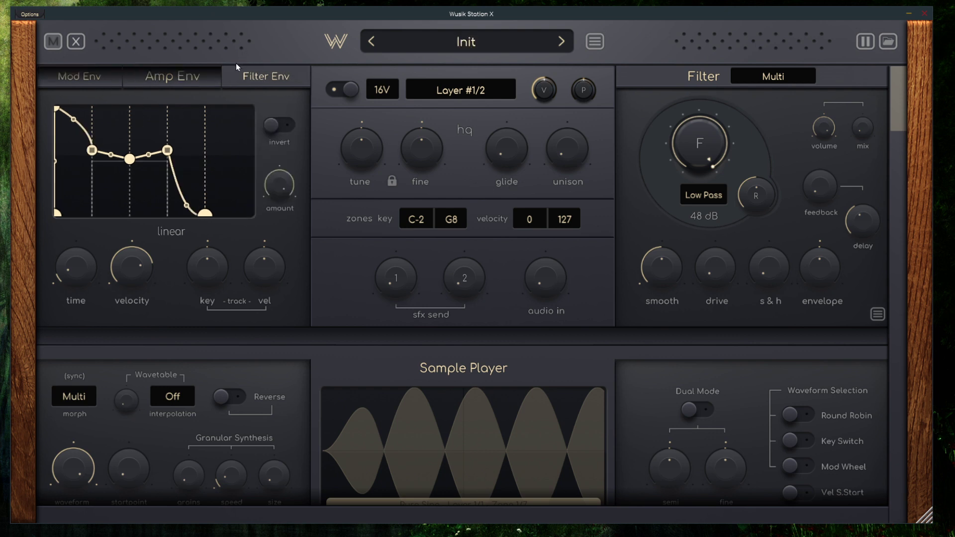
left_click(174, 76)
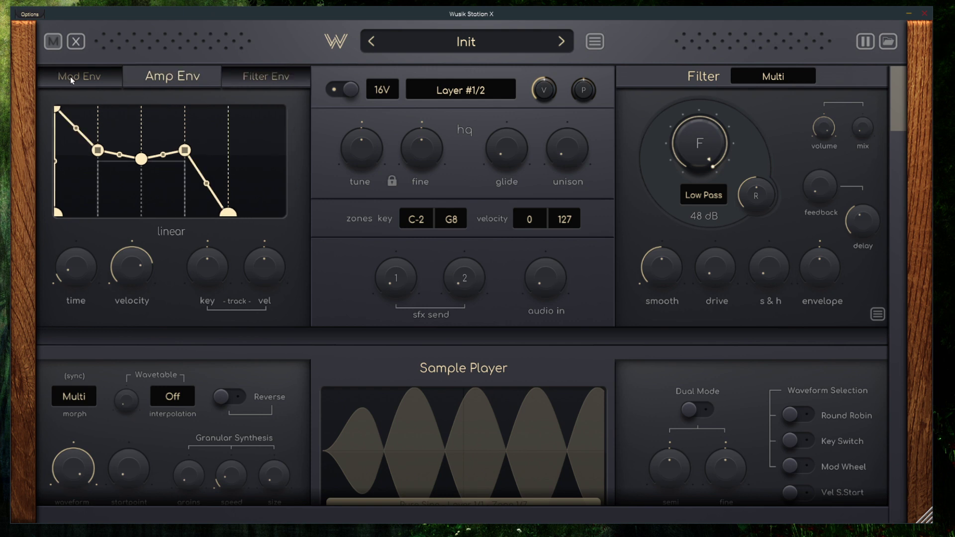
left_click(70, 76)
left_click(189, 77)
left_click(267, 81)
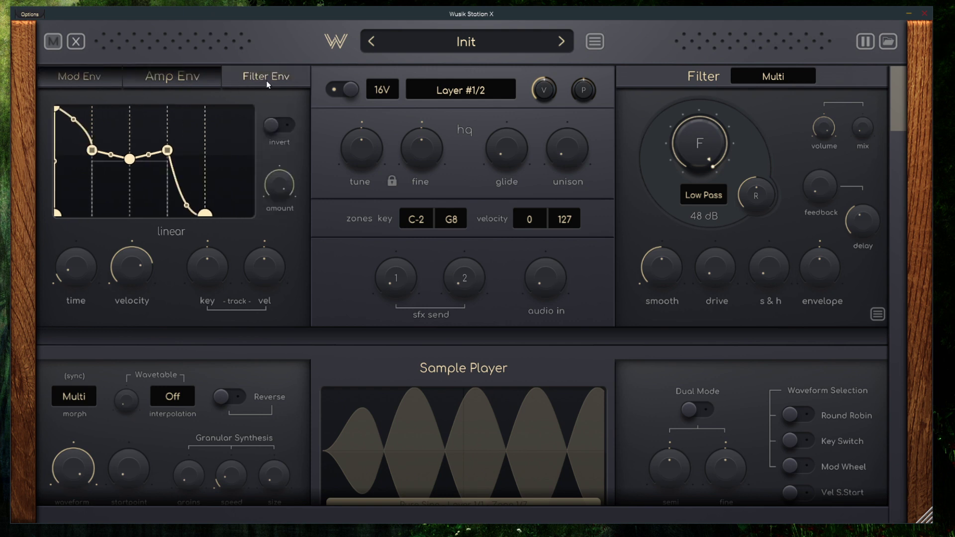
- Lower the Multi filter's envelope input below its centre position so the Filter Env affects the frequency negatively
mouse_move(703, 135)
mouse_move(285, 187)
mouse_move(813, 277)
mouse_move(823, 269)
left_mouse_down()
mouse_move(858, 195)
mouse_move(835, 303)
mouse_move(816, 288)
left_mouse_up()
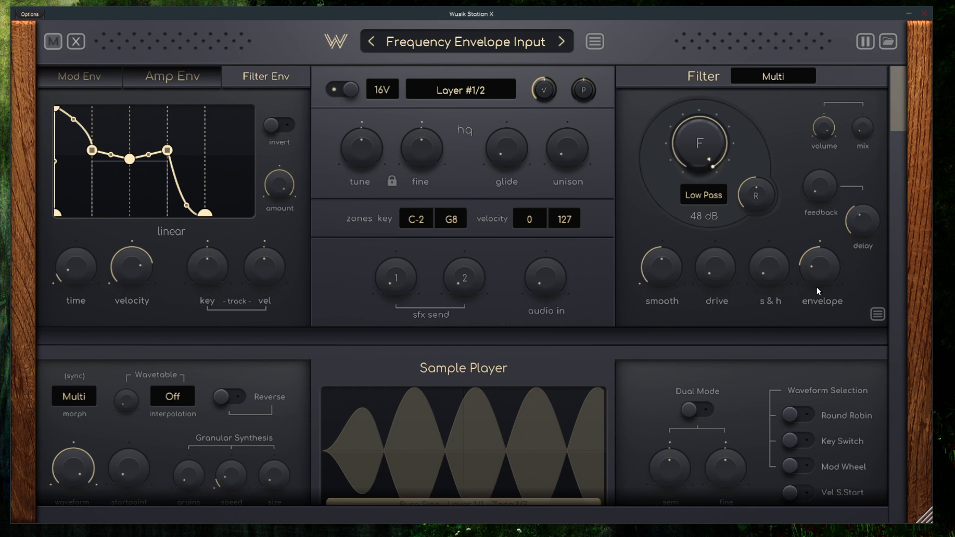
left_click_drag(818, 268, 731, 277)
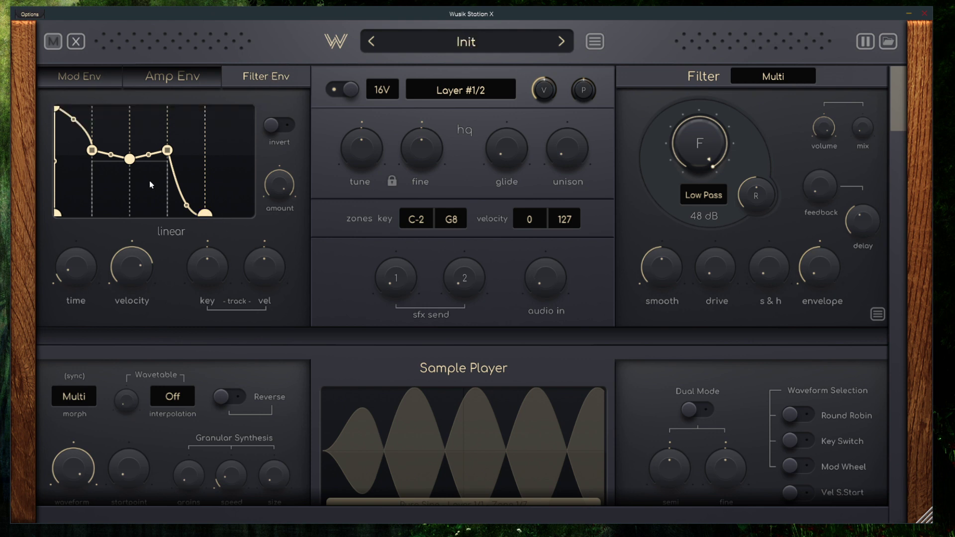
- Display layer 1's Mod Env and try to add a new modulation envelope to it
left_click(87, 75)
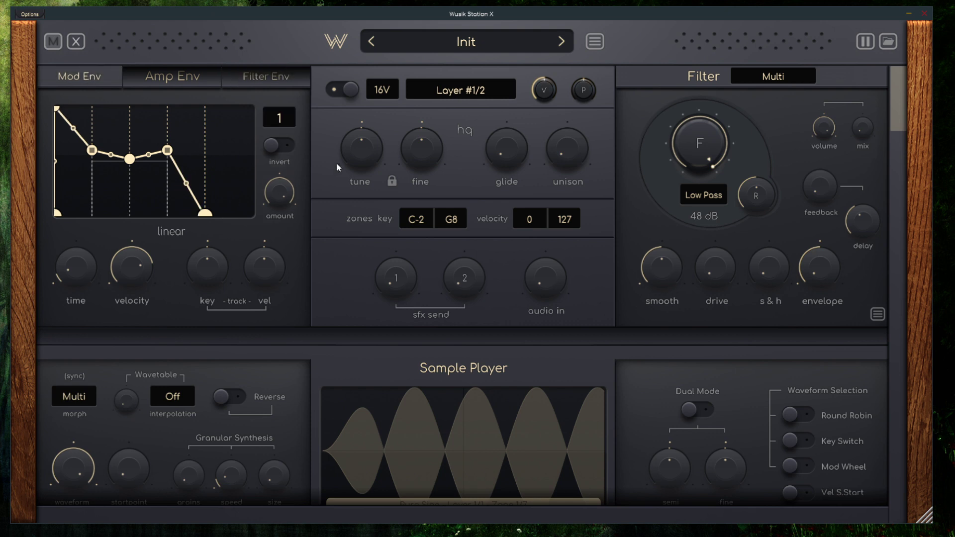
left_click(277, 121)
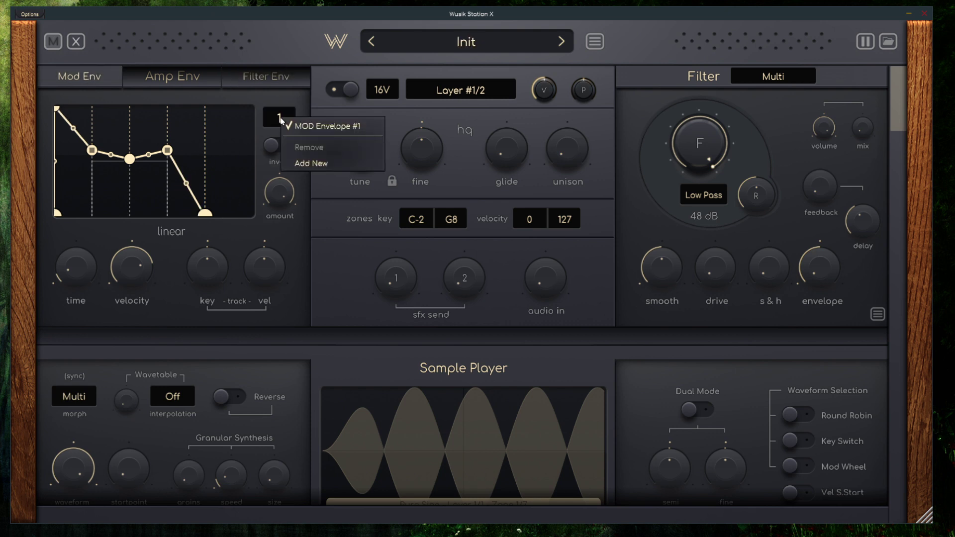
left_click(332, 158)
left_click(278, 119)
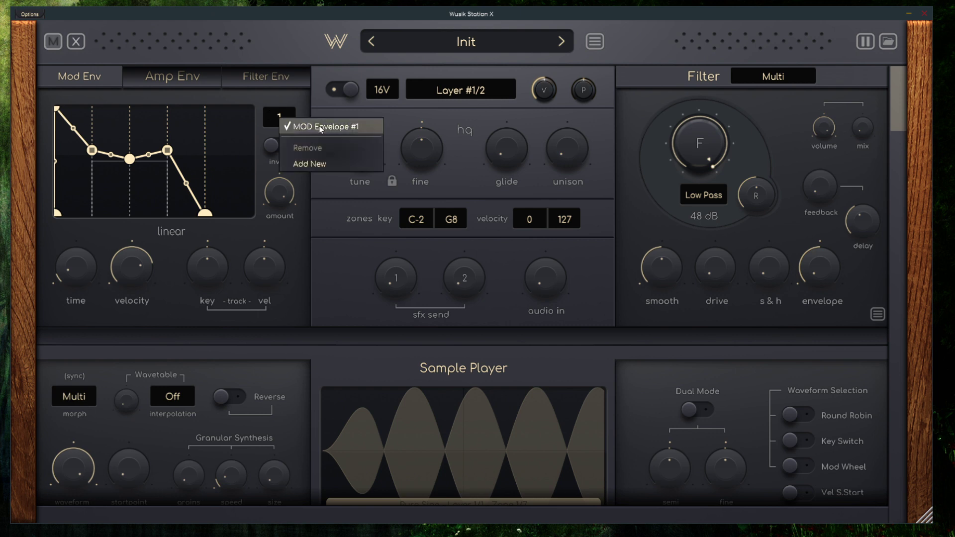
left_click(311, 164)
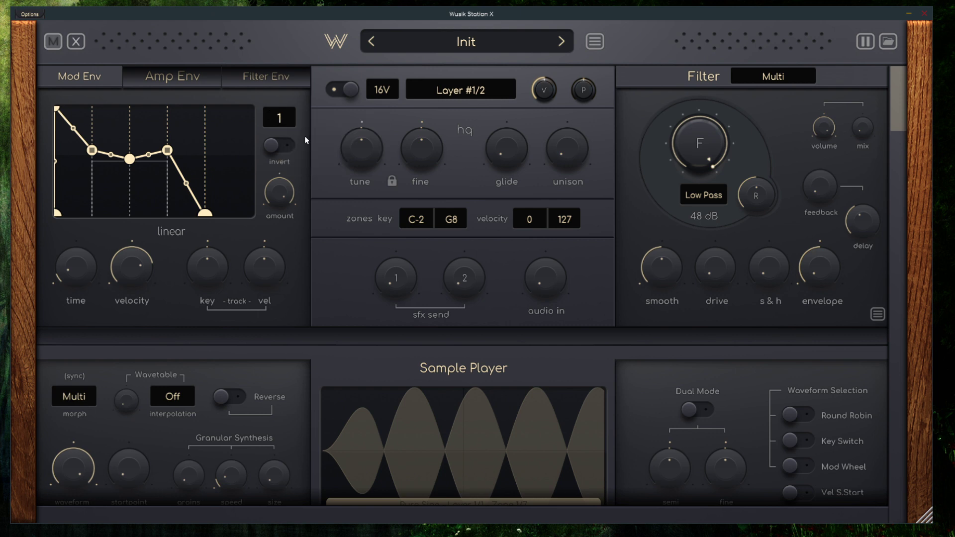
left_click(281, 122)
left_click(319, 104)
- Recheck the list of modulation envelopes of layer 1 and close it without choosing an entry
mouse_move(351, 159)
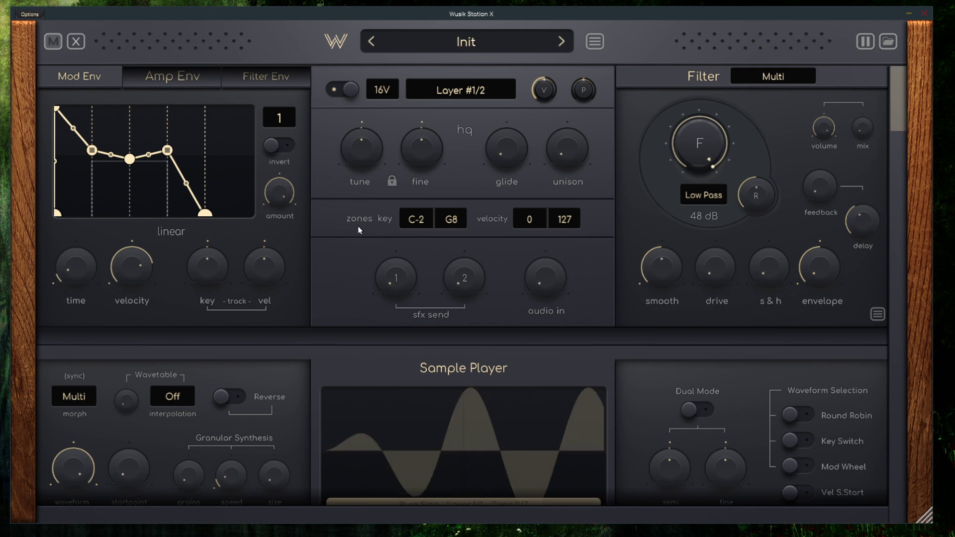
left_click(595, 41)
left_click(592, 44)
left_click(279, 118)
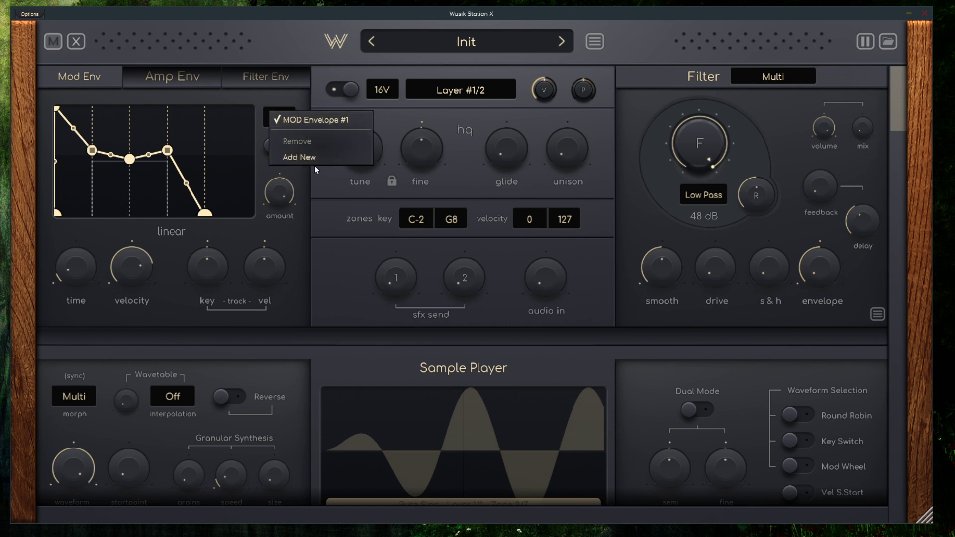
left_click(335, 256)
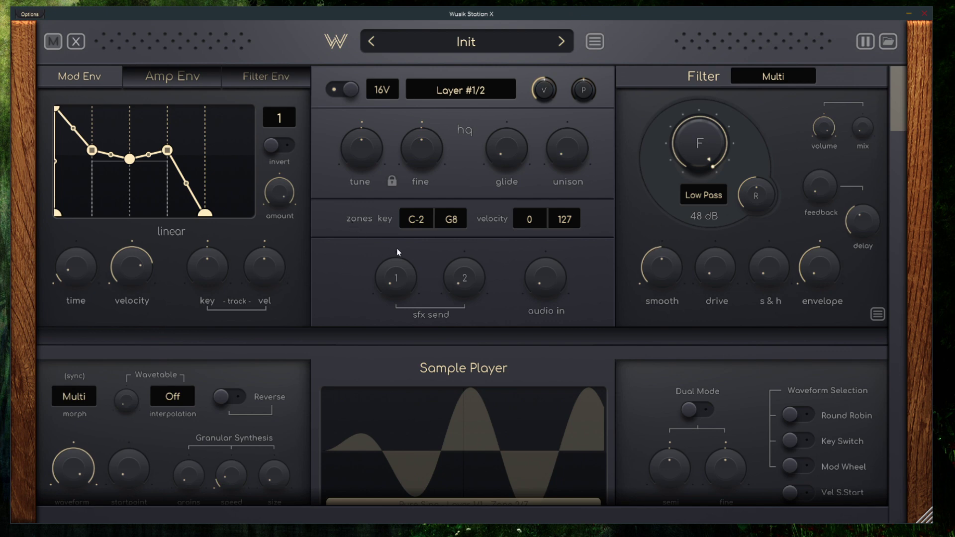
- Examine the options for adding and replacing layer 1's filter, and dismiss them without a change
scroll(388, 246, "down", 2)
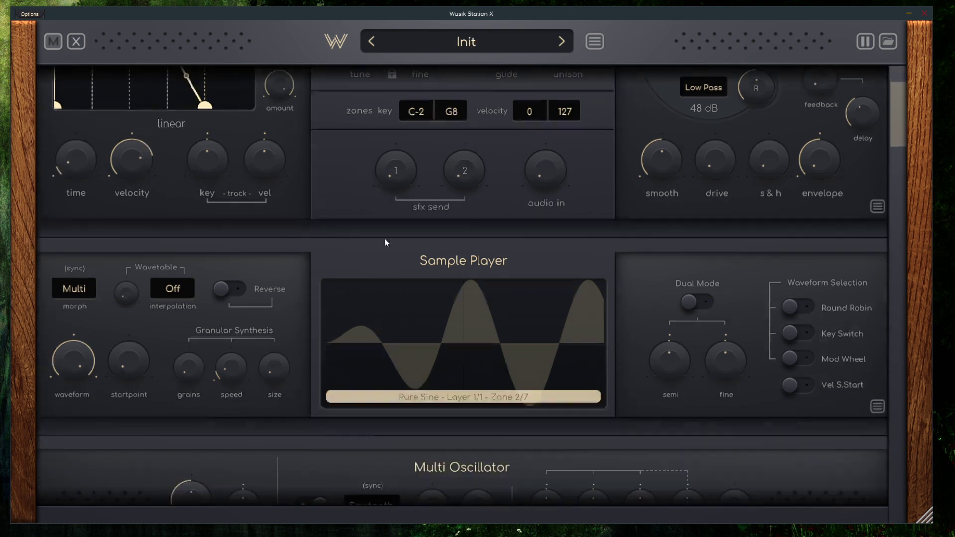
scroll(356, 248, "up", 2)
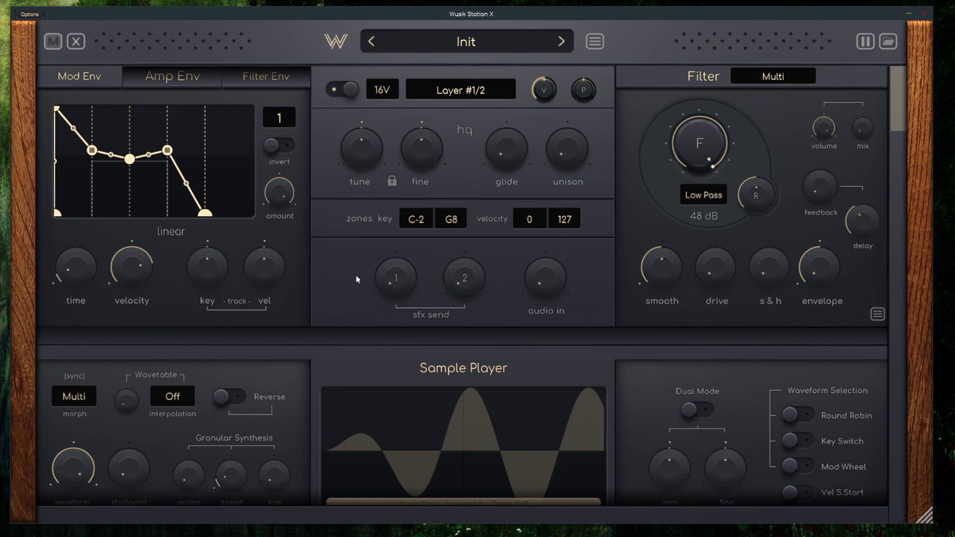
left_click(785, 77)
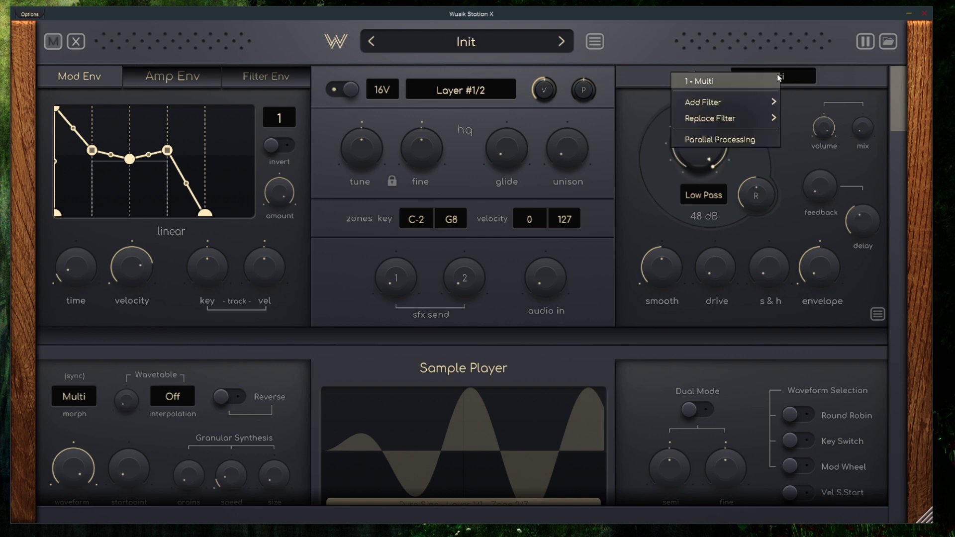
mouse_move(742, 109)
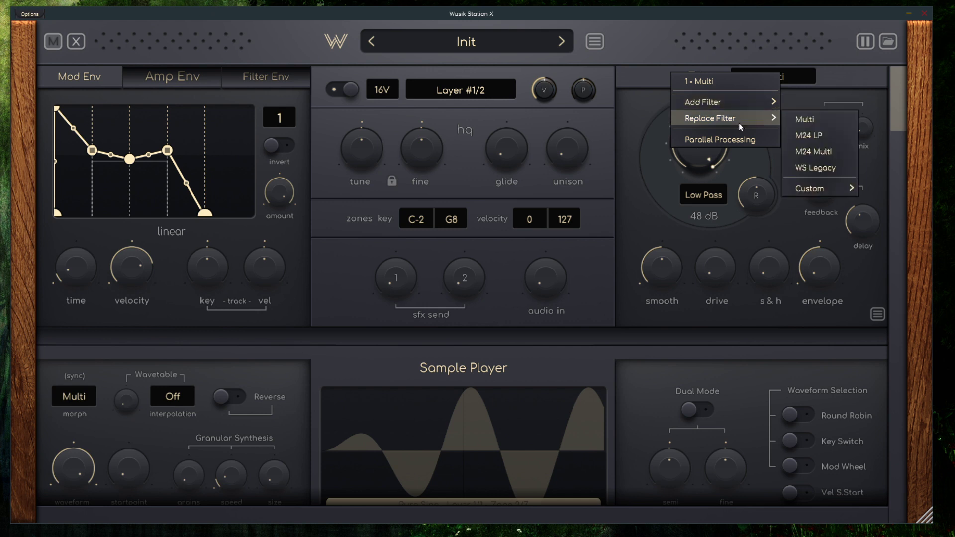
left_click(597, 120)
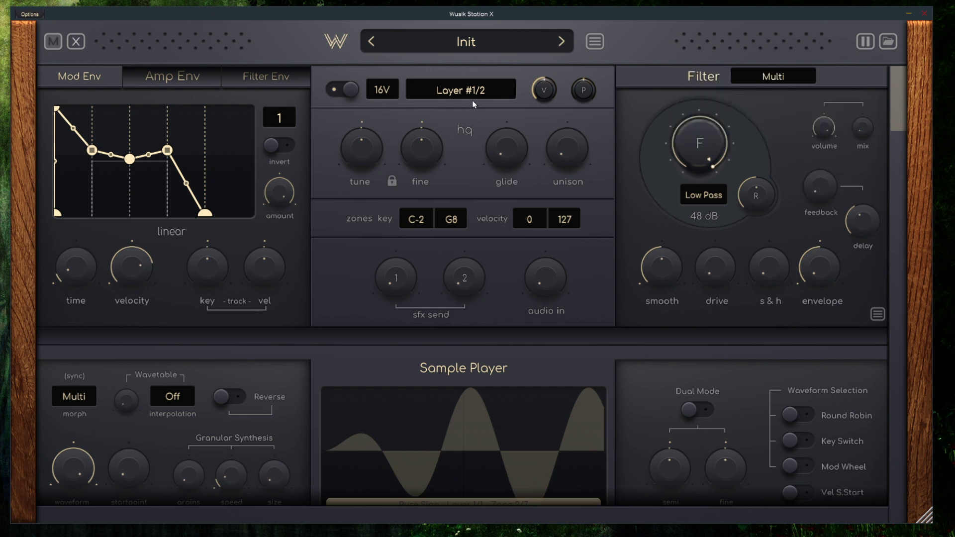
- Add a Wave Sequencer to layer 1
left_click(457, 90)
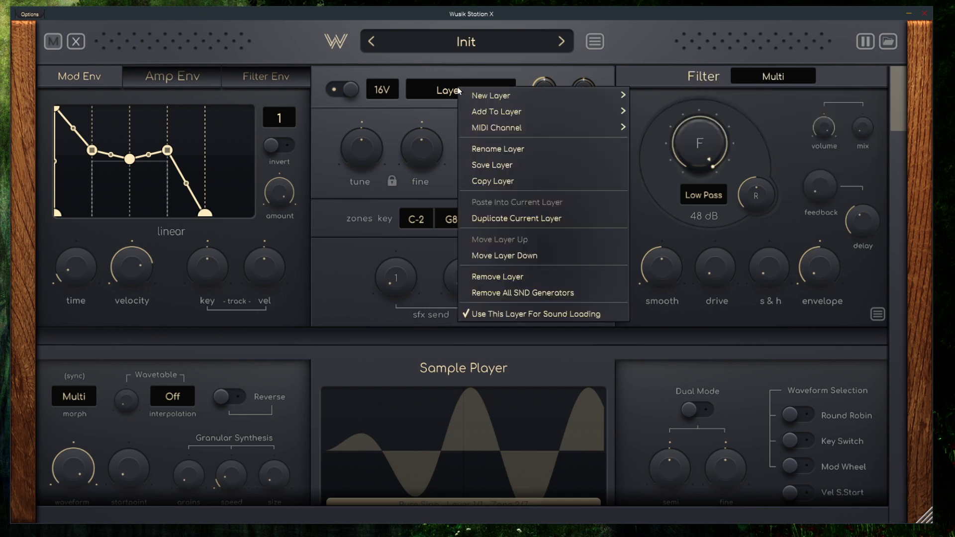
mouse_move(547, 96)
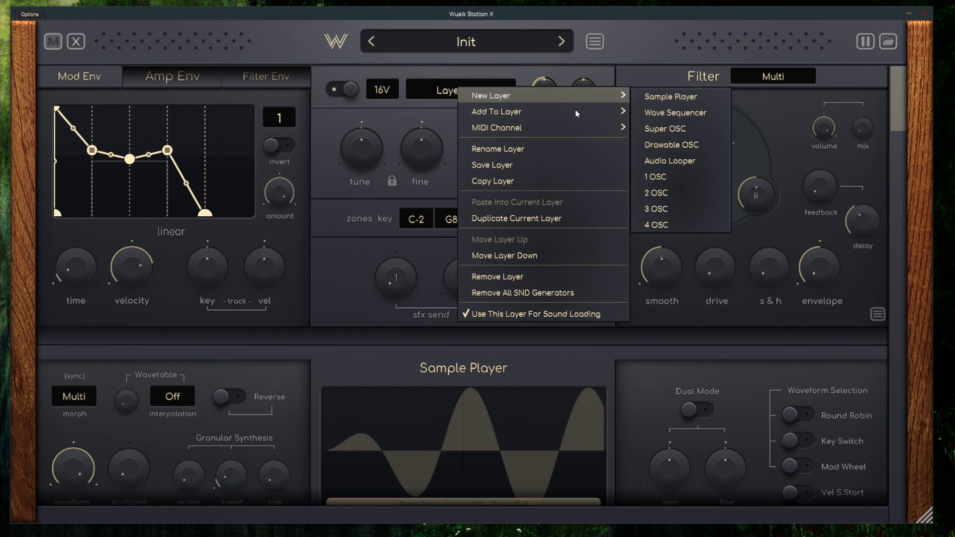
mouse_move(573, 113)
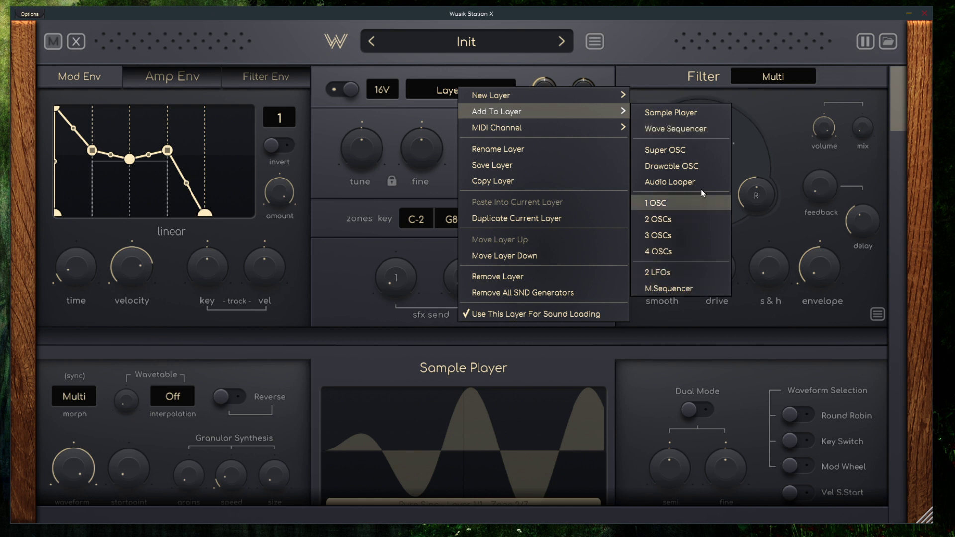
left_click(679, 130)
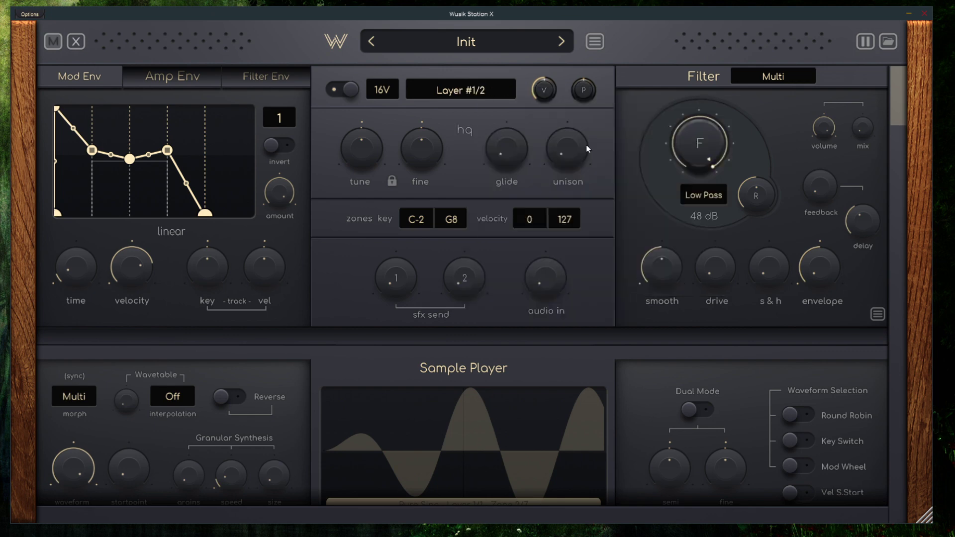
- Insert 16 steps in layer 1's Wave Sequencer and draw an uneven volume pattern across steps S6 to S17
scroll(583, 157, "down", 5)
scroll(573, 182, "down", 10)
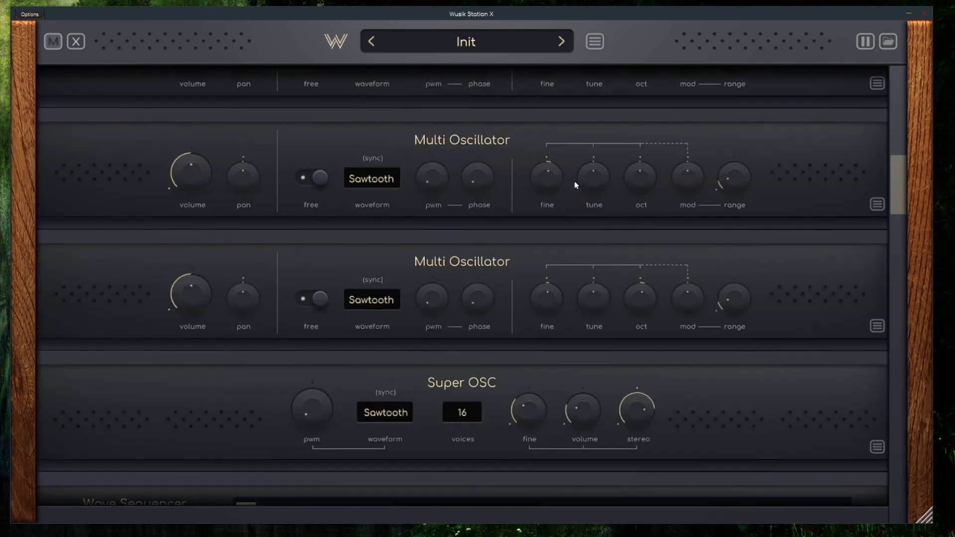
scroll(570, 187, "down", 3)
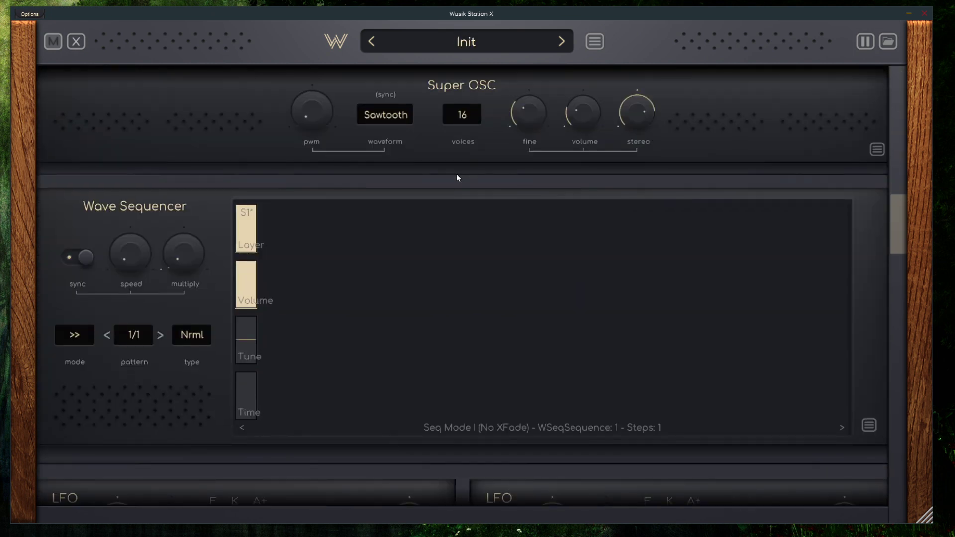
right_click(306, 249)
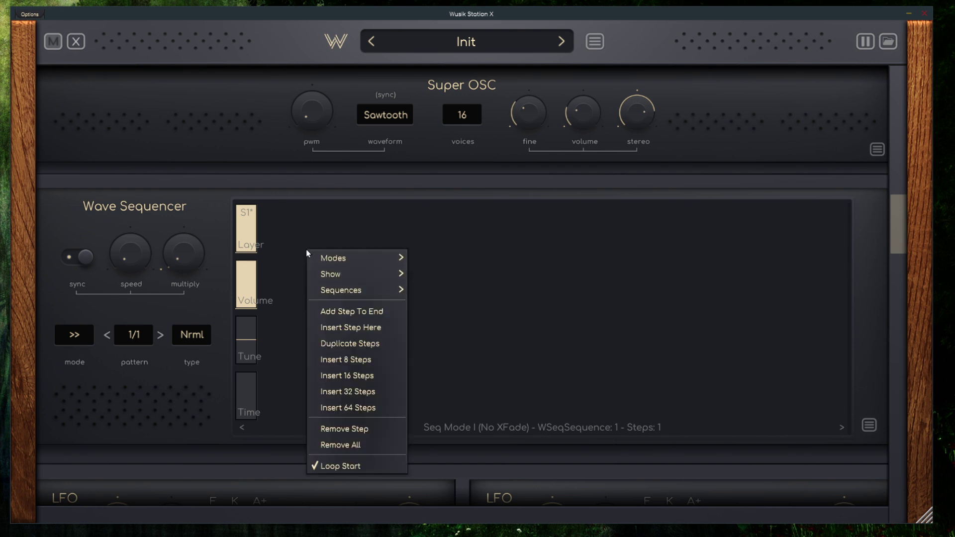
left_click(363, 378)
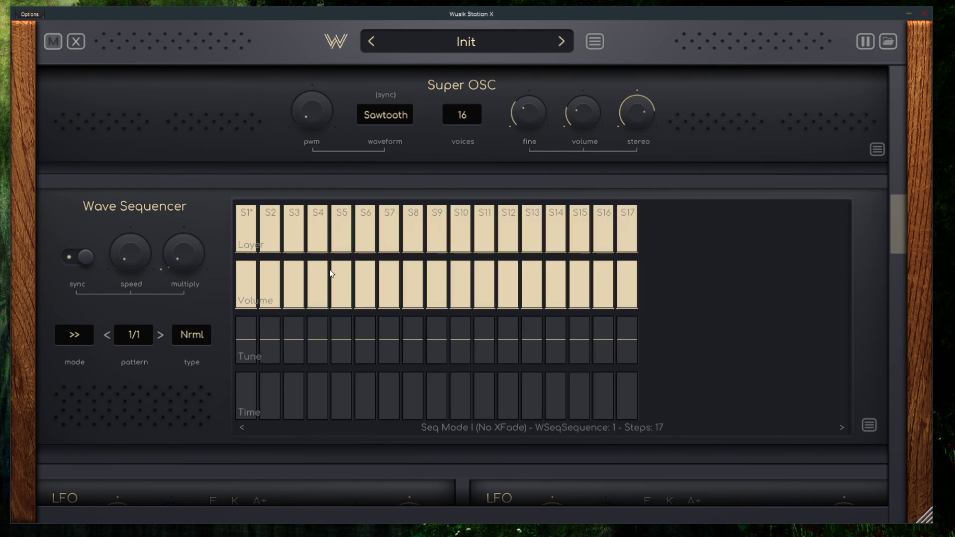
mouse_move(330, 273)
left_mouse_down()
mouse_move(456, 326)
mouse_move(595, 272)
mouse_move(416, 291)
mouse_move(437, 278)
mouse_move(428, 298)
mouse_move(413, 291)
left_mouse_up()
mouse_move(578, 280)
left_mouse_down()
mouse_move(603, 299)
mouse_move(633, 301)
left_mouse_up()
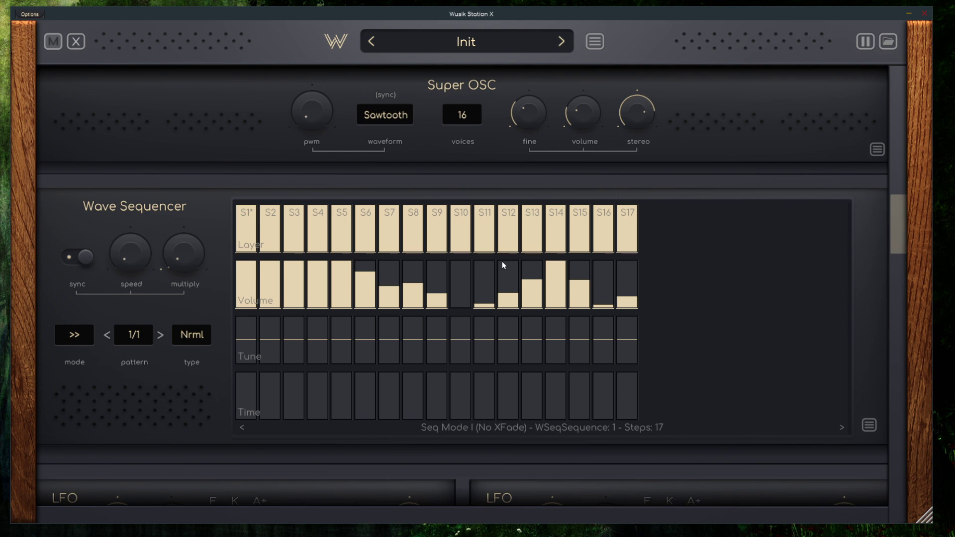
- Look over the Multi Oscillator, Super OSC and Sample Player modules stacked above layer 1's Wave Sequencer
scroll(502, 265, "up", 10)
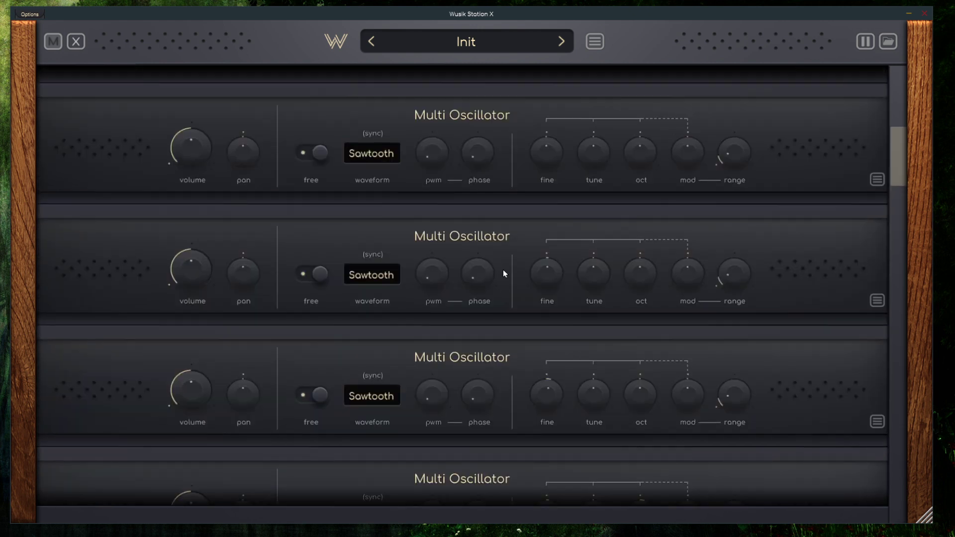
scroll(502, 269, "up", 2)
scroll(504, 274, "down", 7)
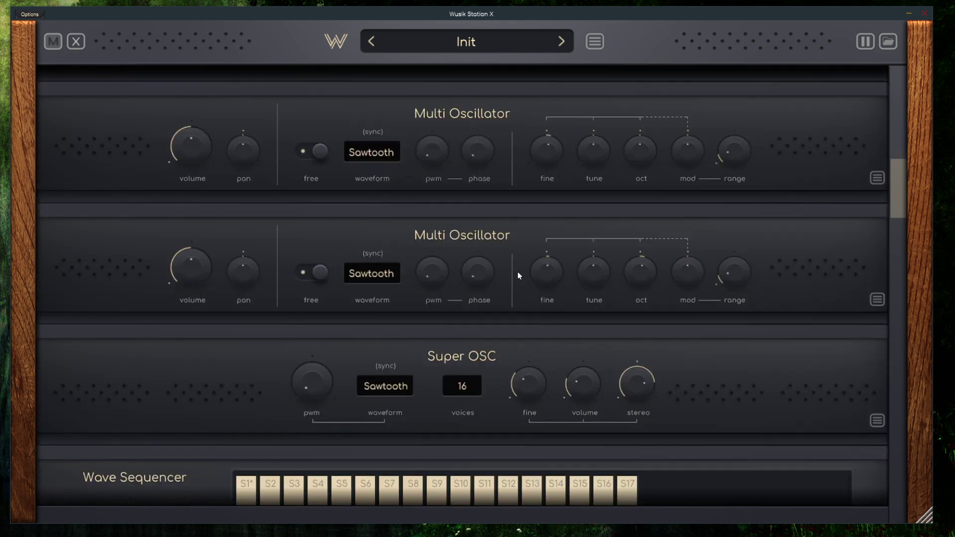
scroll(519, 277, "up", 10)
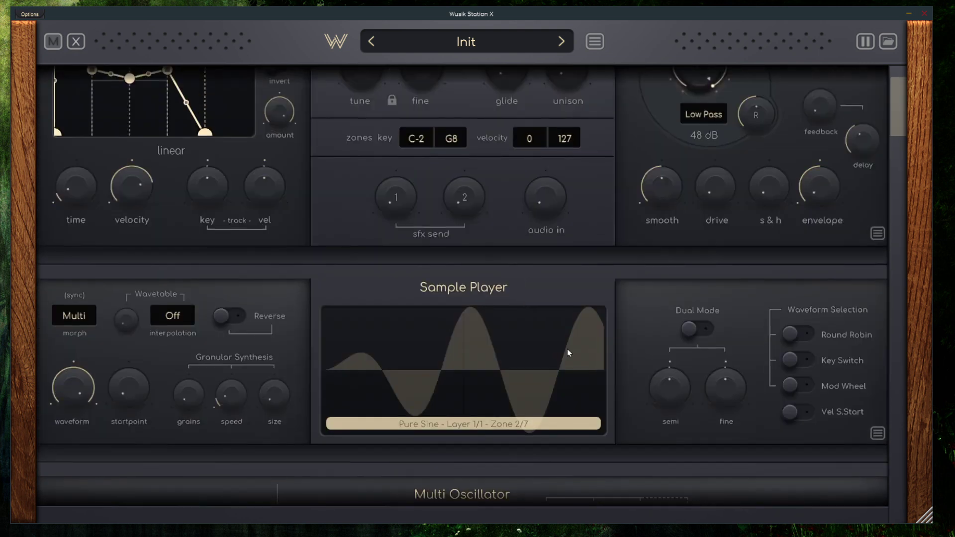
- Examine layer 1's number-of-voices choices and voice options such as Legato and Steal Same Note, and dismiss them without a change
scroll(566, 317, "up", 2)
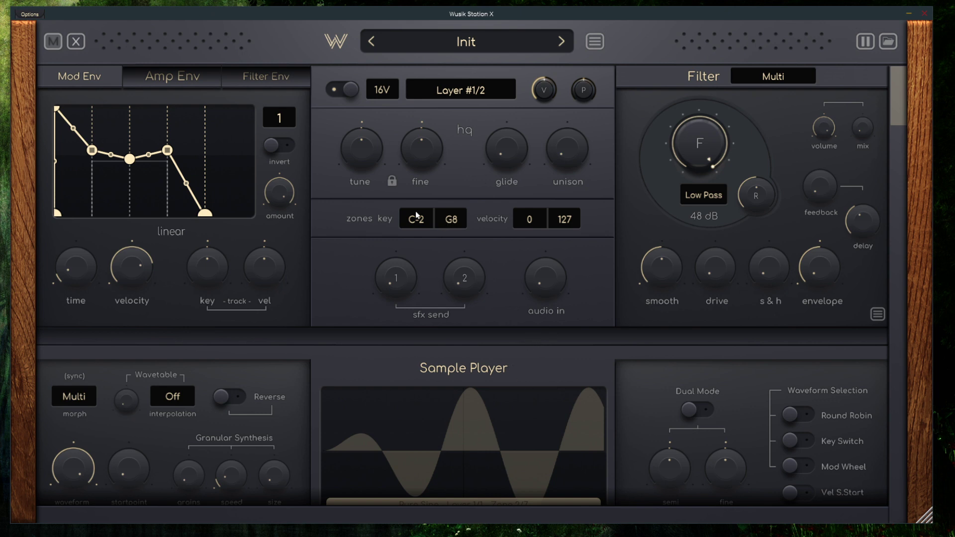
left_click(385, 93)
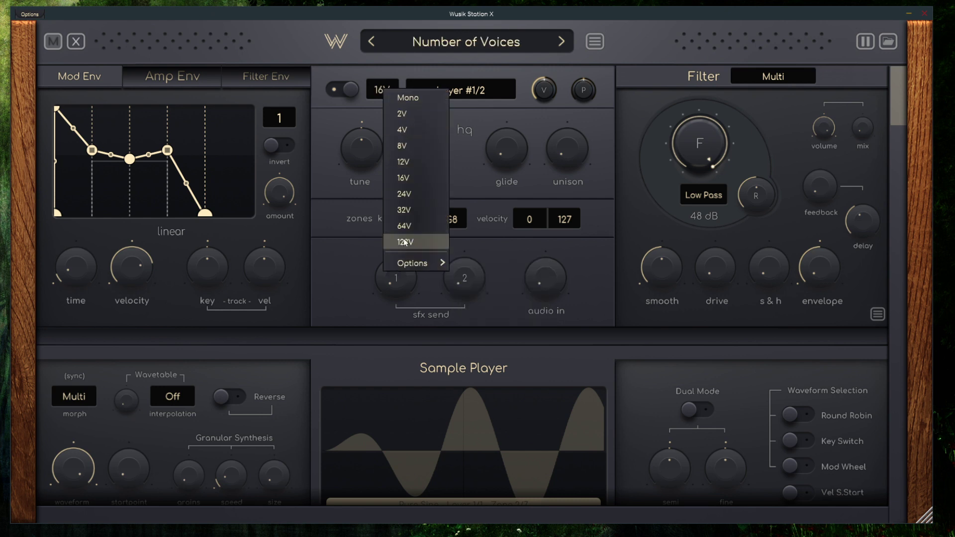
mouse_move(419, 264)
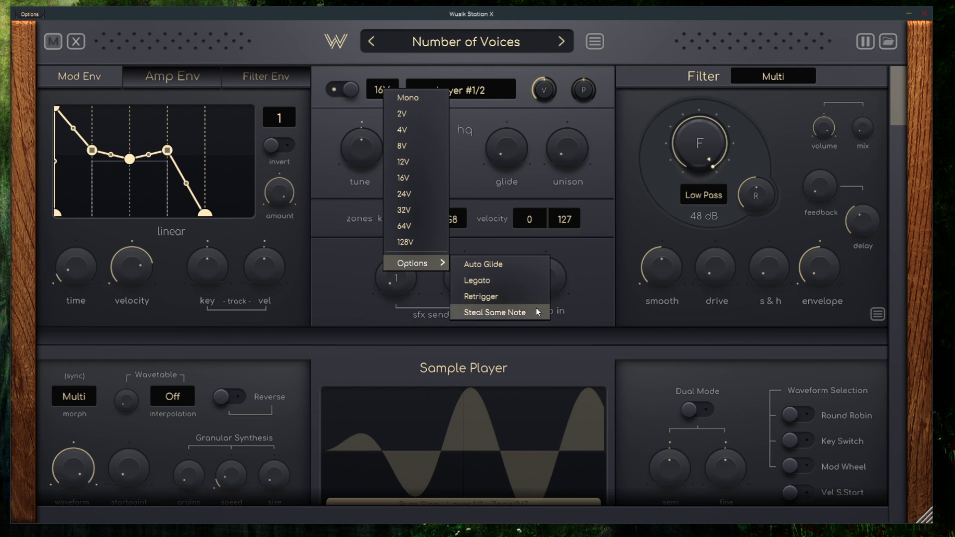
left_click(339, 276)
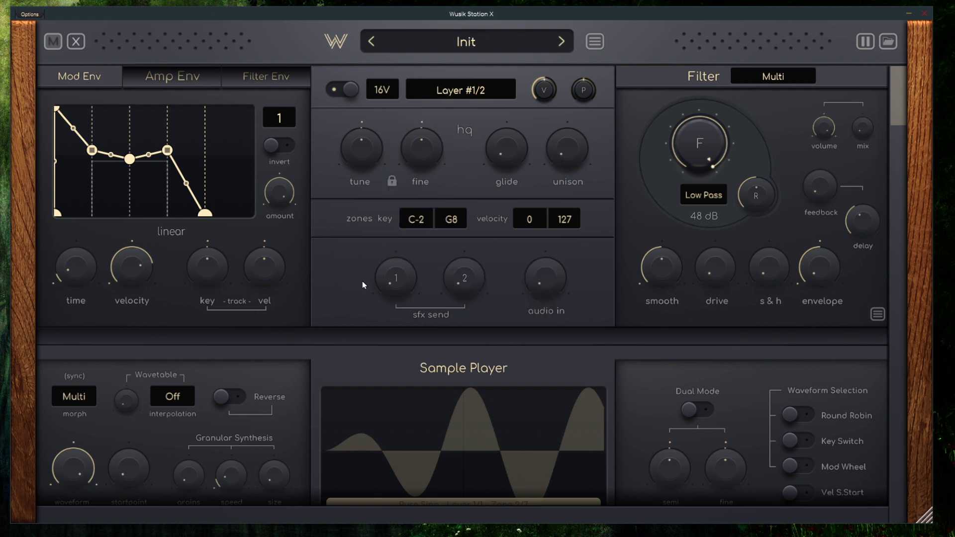
- Switch layer 1 off
left_click(342, 88)
left_click(353, 90)
left_click(598, 43)
left_click(596, 54)
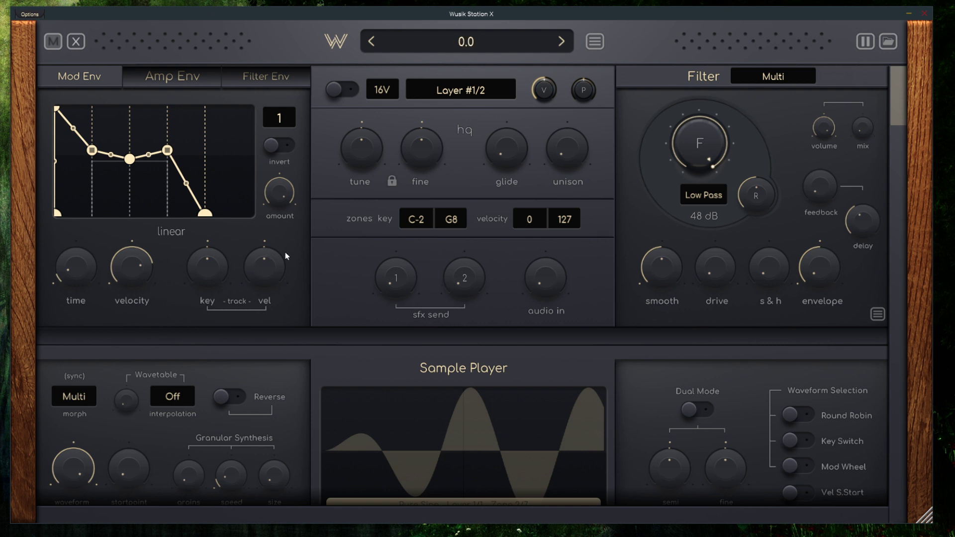
- Look over layer 1's module stack from the Sample Player through the Multi Oscillators, Super OSC and Wave Sequencer to the LFOs
scroll(347, 285, "down", 2)
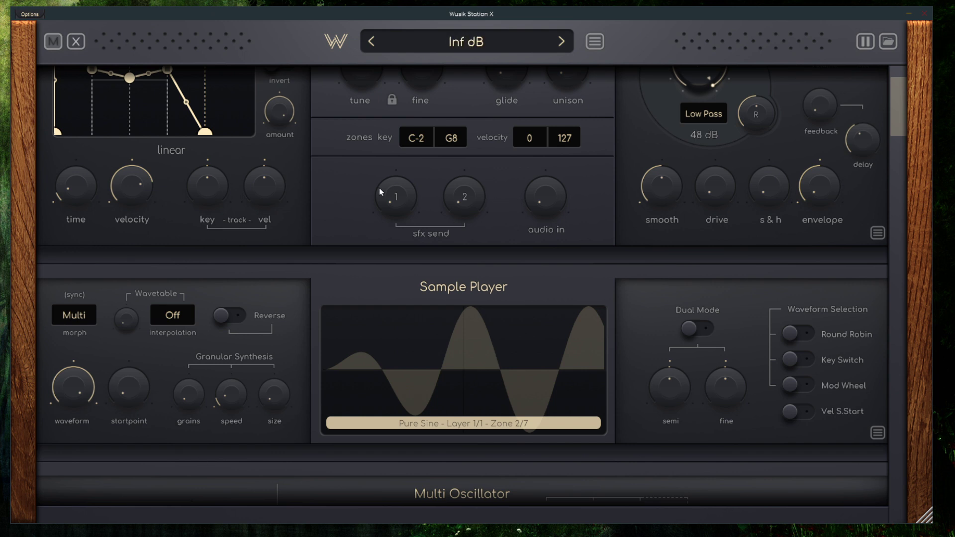
scroll(401, 240, "down", 1)
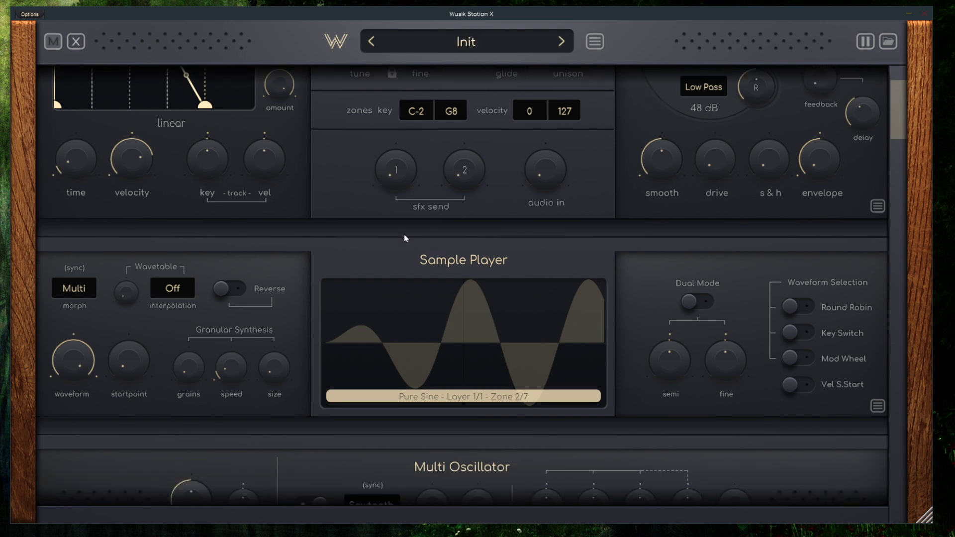
scroll(403, 235, "down", 2)
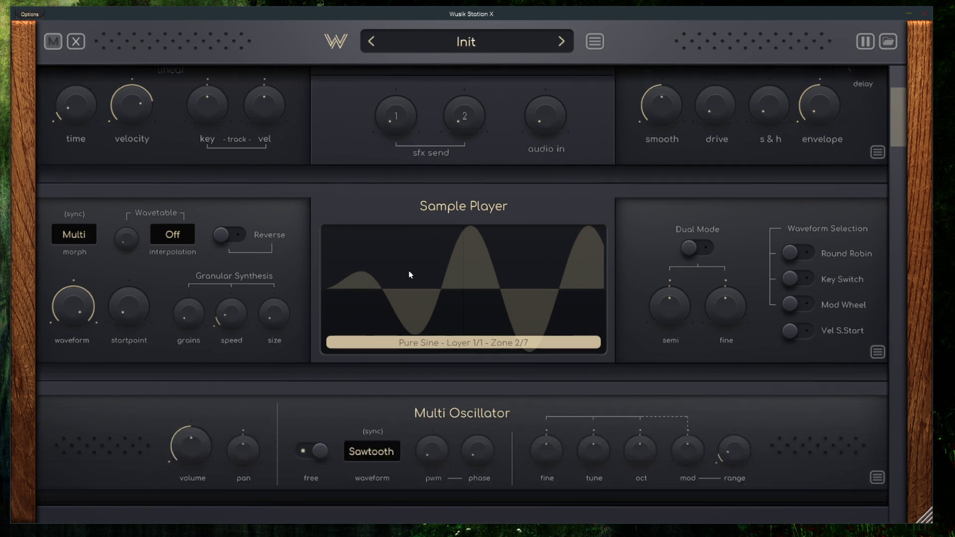
scroll(421, 297, "down", 5)
scroll(468, 288, "down", 5)
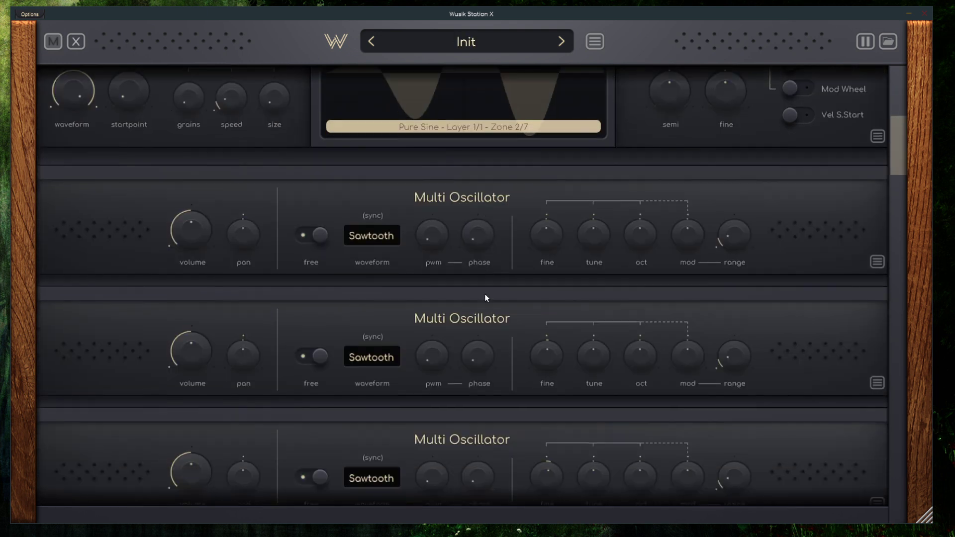
scroll(481, 273, "down", 1)
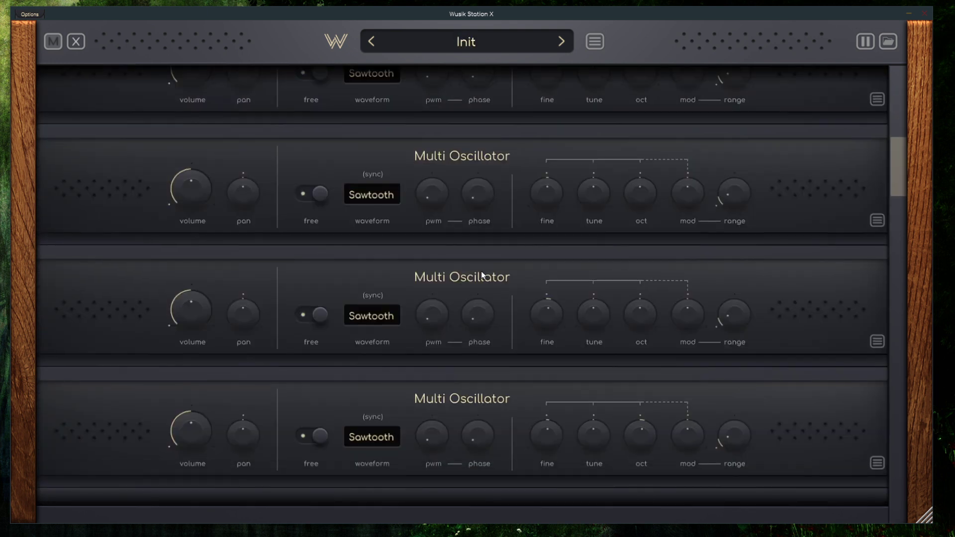
scroll(482, 270, "down", 1)
scroll(466, 283, "up", 2)
scroll(468, 285, "down", 1)
scroll(467, 284, "down", 6)
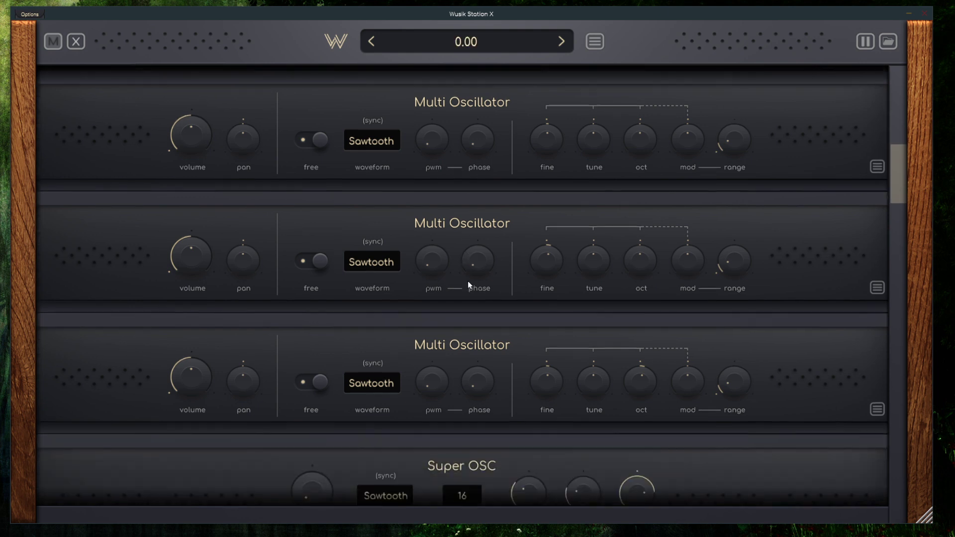
scroll(466, 288, "down", 6)
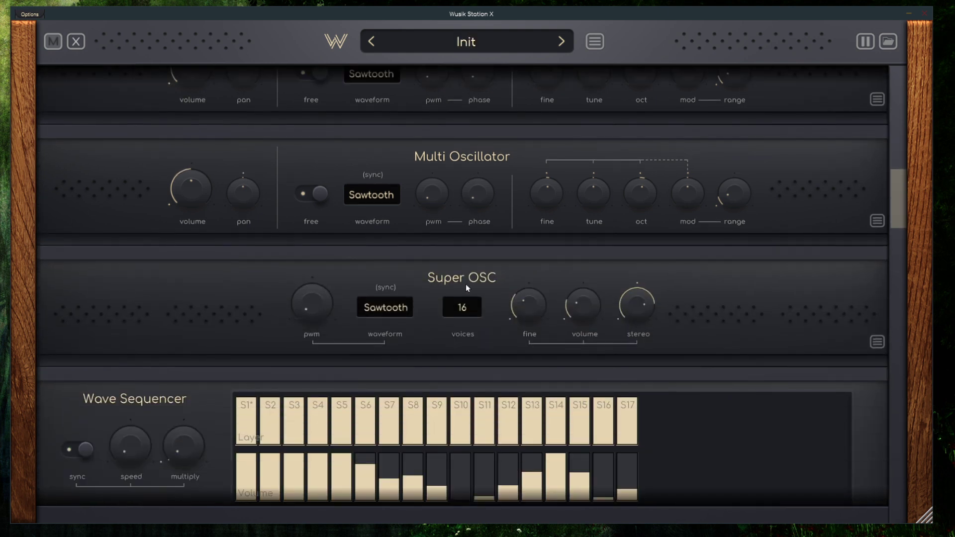
scroll(521, 268, "down", 13)
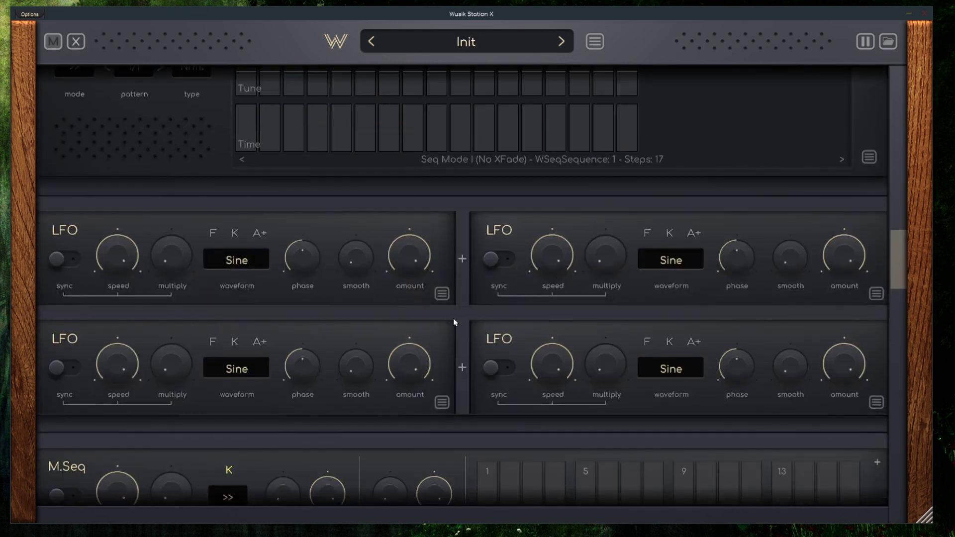
- Add one more row of LFOs and a second M.Seq to layer 1
scroll(453, 312, "down", 2)
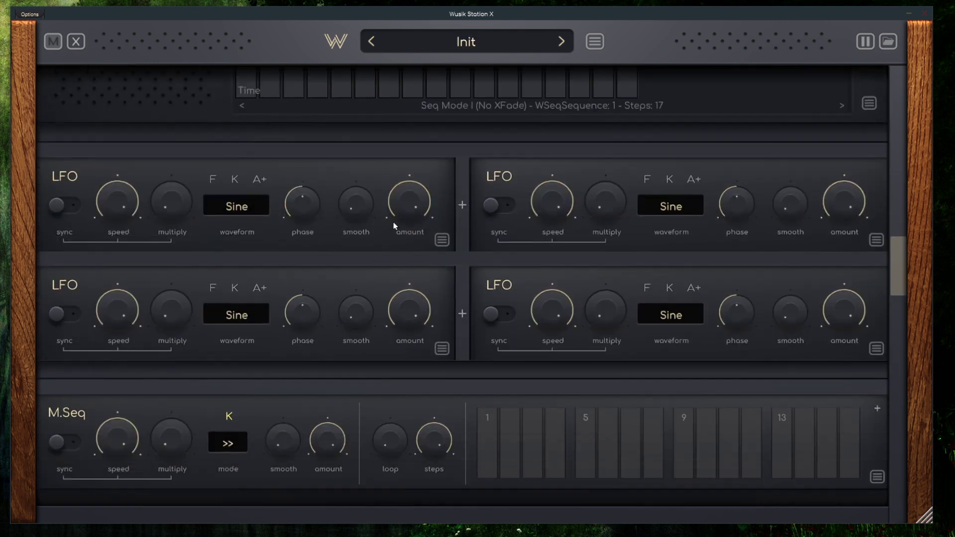
left_click(460, 204)
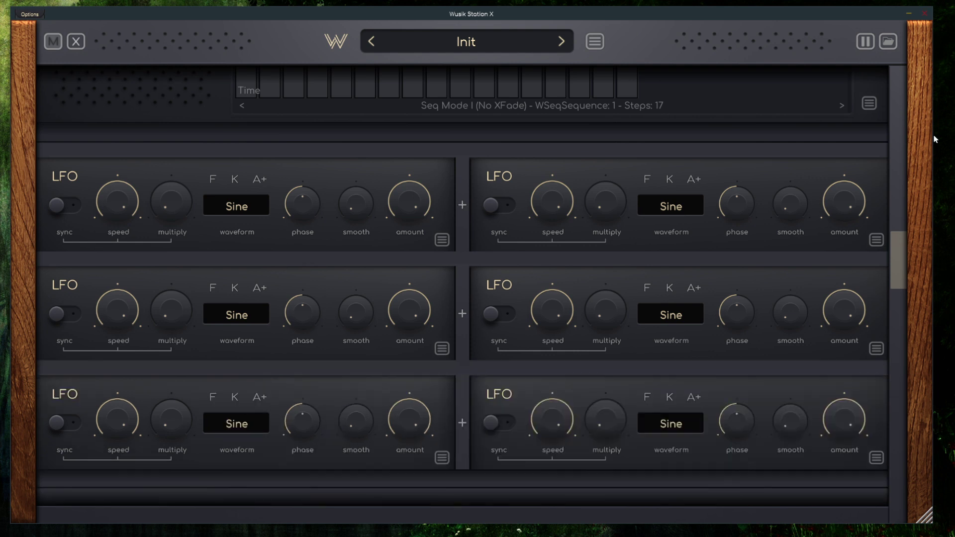
scroll(449, 282, "down", 2)
scroll(451, 282, "down", 7)
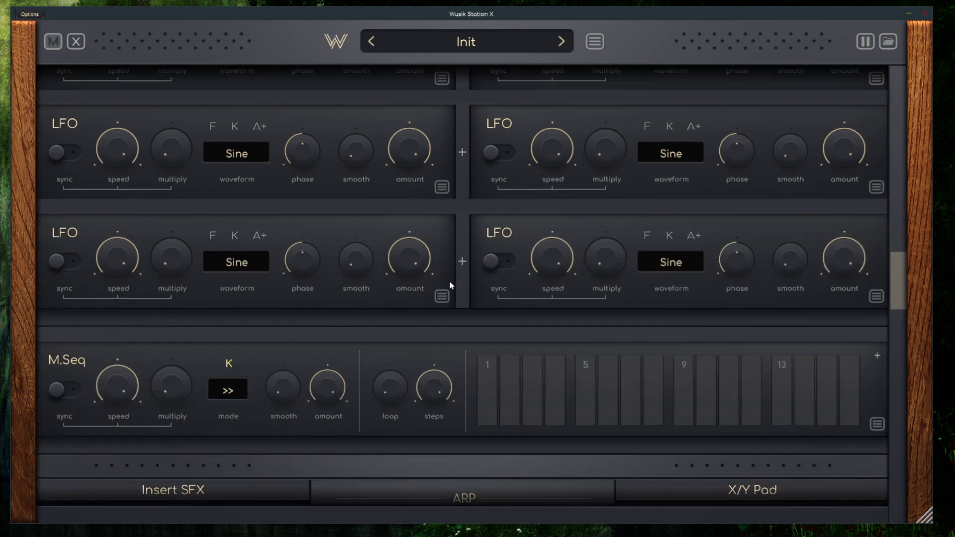
scroll(450, 281, "down", 1)
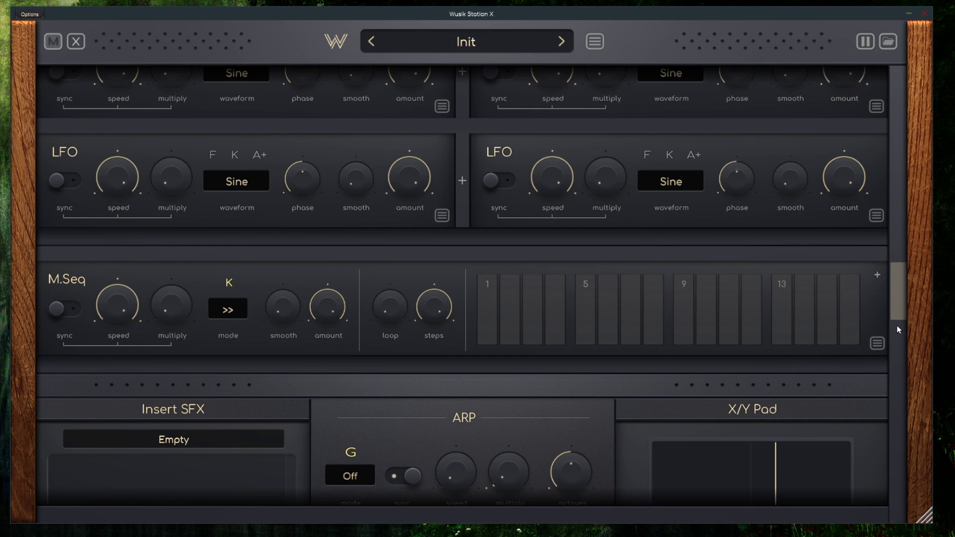
left_click(877, 276)
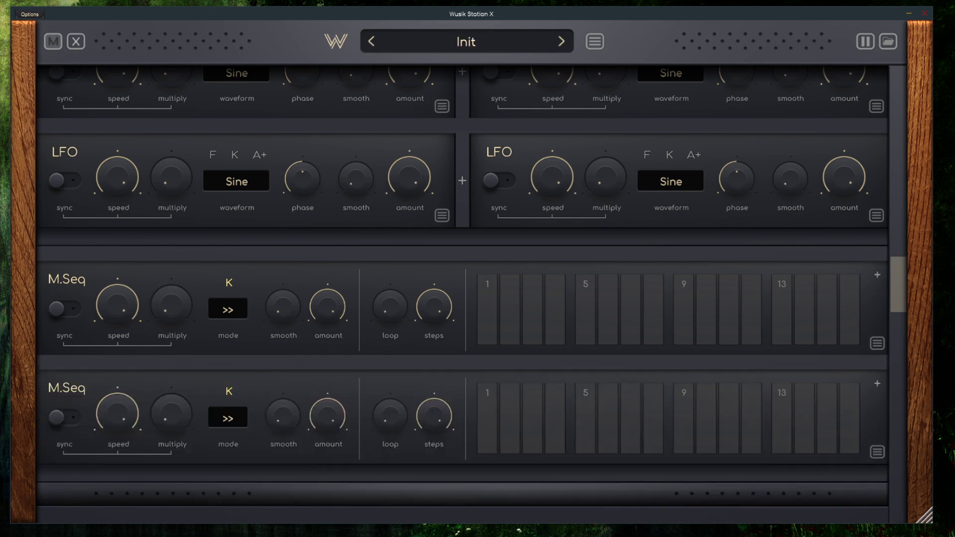
- Move layer 1's X/Y Pad point close to the vertical centre line, about a third of the way down the pad
scroll(523, 317, "down", 5)
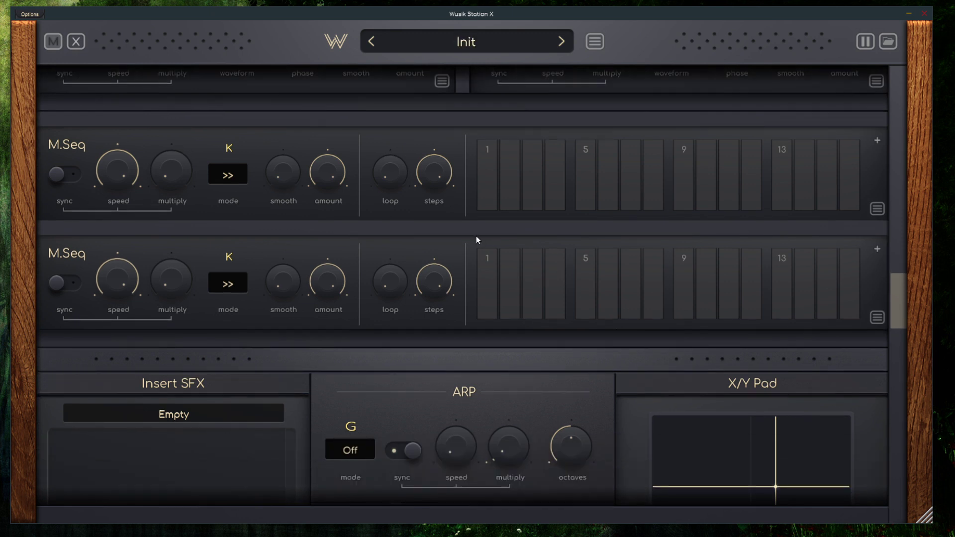
scroll(481, 236, "down", 8)
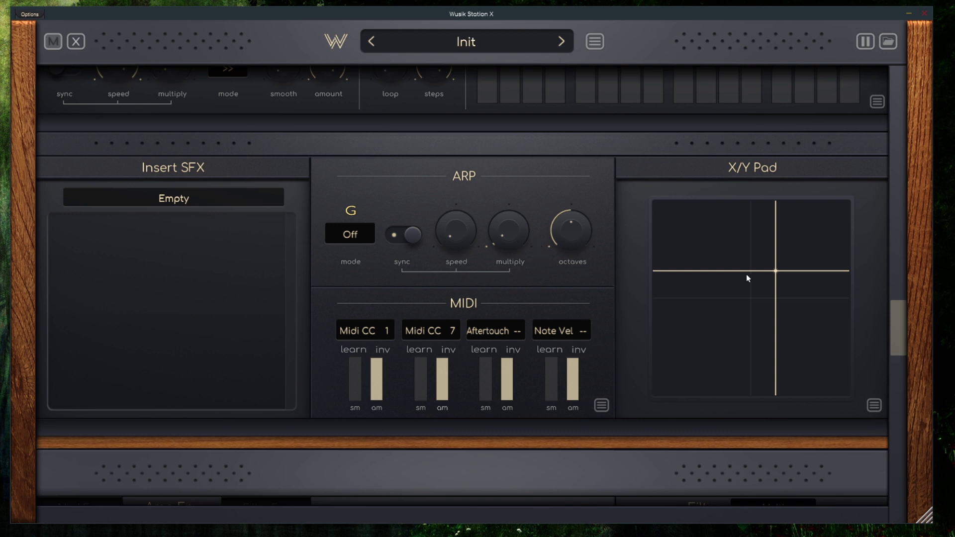
mouse_move(746, 273)
left_mouse_down()
mouse_move(702, 232)
mouse_move(755, 270)
left_mouse_up()
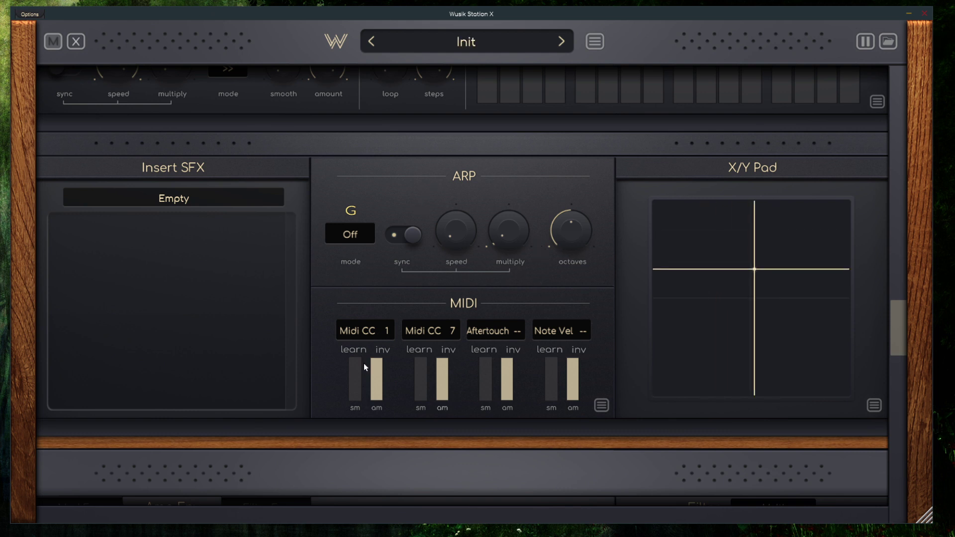
- Examine the Auto Note, Key Switch and Sticky Keys settings in layer 1's Layer Extras, and close them
scroll(549, 303, "down", 1)
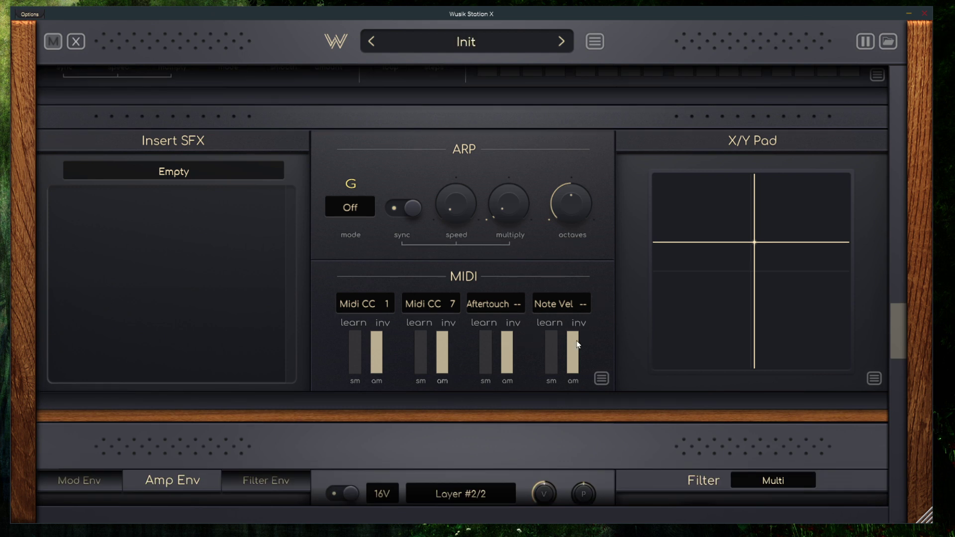
mouse_move(577, 351)
left_click(602, 379)
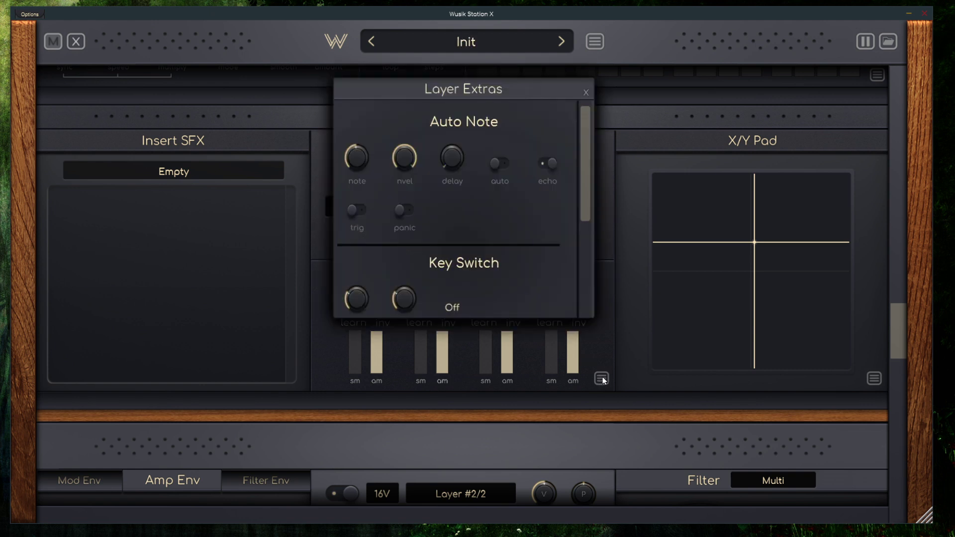
scroll(516, 151, "down", 5)
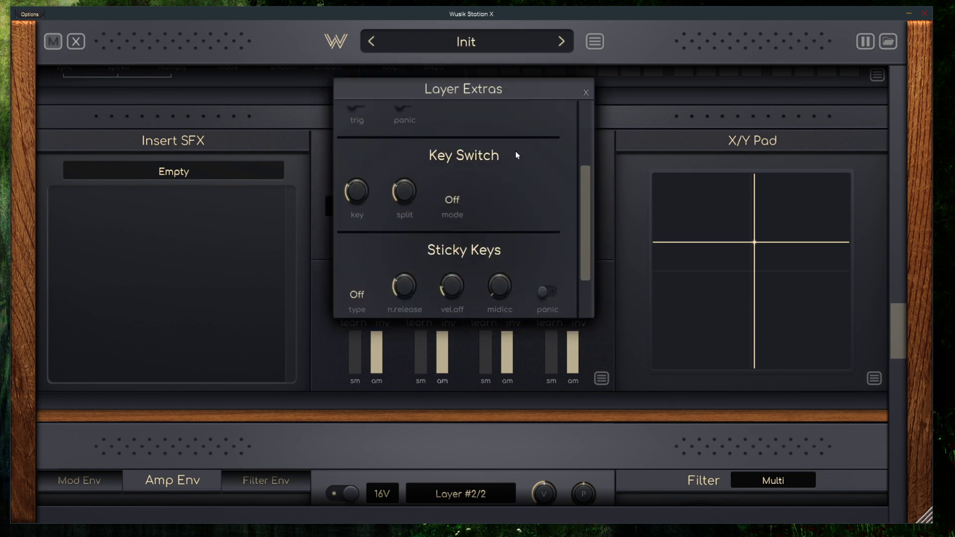
left_click(585, 93)
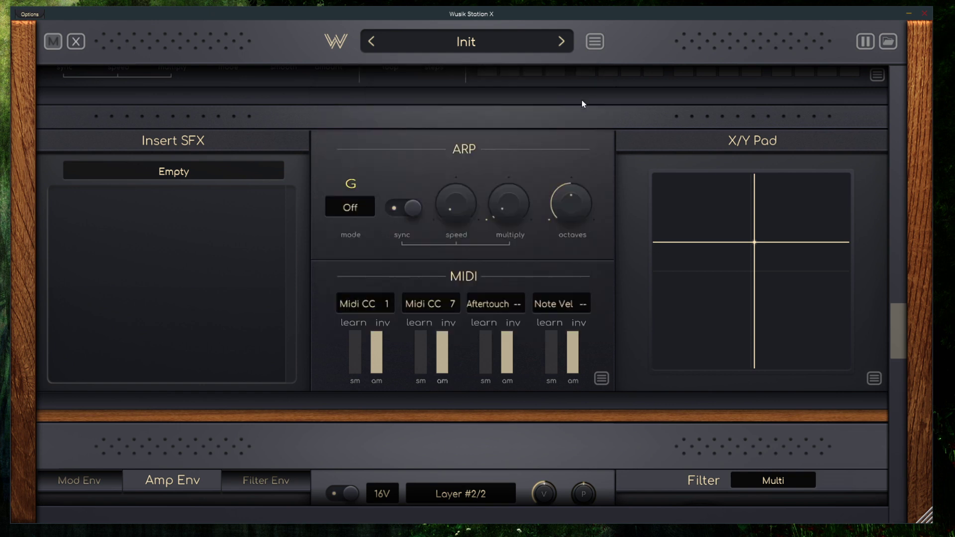
- Draw an irregular freehand waveform in layer 2's Drawable OSC
scroll(527, 282, "down", 5)
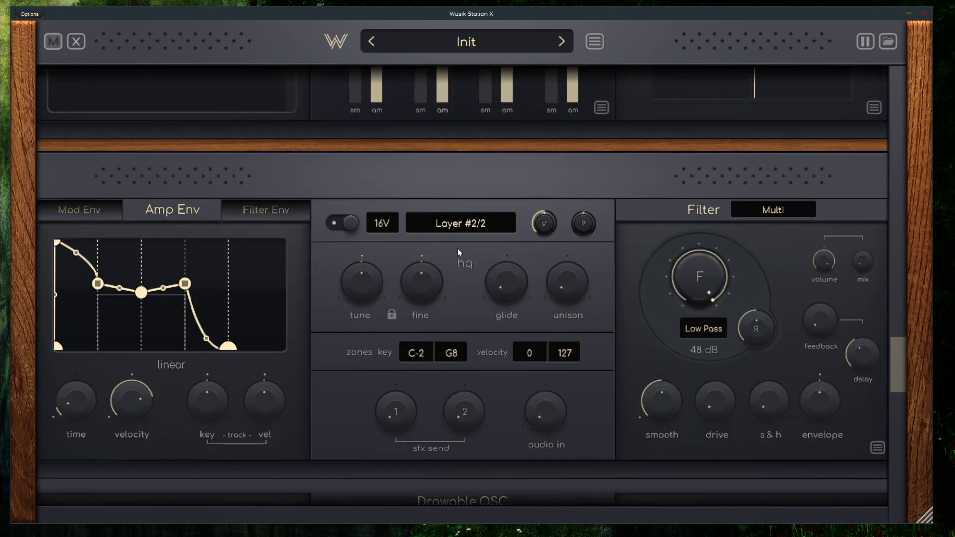
scroll(460, 249, "down", 1)
left_click_drag(900, 359, 905, 390)
mouse_move(410, 343)
left_mouse_down()
mouse_move(437, 301)
mouse_move(512, 343)
mouse_move(577, 297)
mouse_move(524, 321)
left_mouse_up()
mouse_move(425, 333)
left_mouse_down()
mouse_move(335, 311)
mouse_move(433, 318)
mouse_move(502, 284)
mouse_move(425, 343)
mouse_move(594, 293)
mouse_move(427, 362)
mouse_move(310, 332)
mouse_move(526, 263)
mouse_move(544, 318)
mouse_move(393, 248)
mouse_move(411, 427)
mouse_move(508, 295)
mouse_move(428, 361)
mouse_move(345, 276)
left_mouse_up()
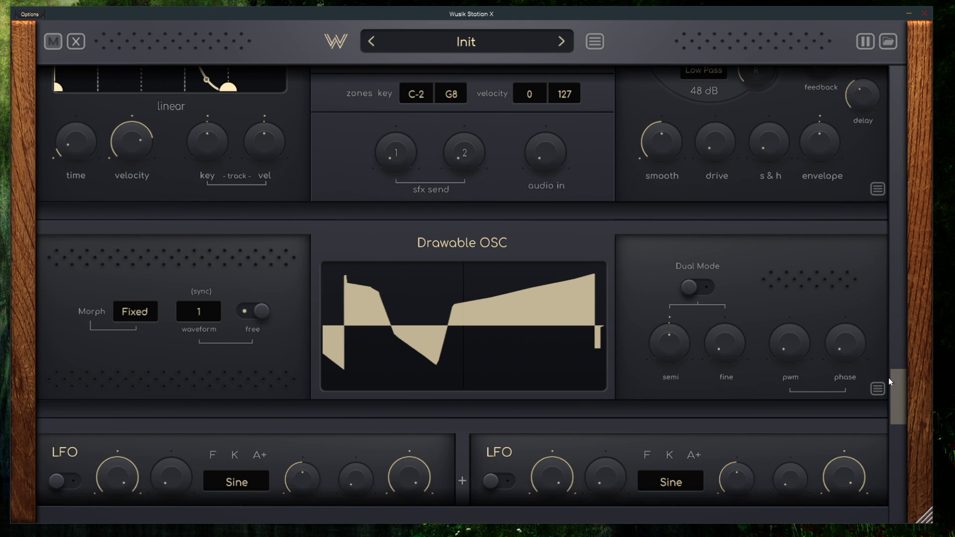
- Load a Double Chorus into Send SFX 1 and a Stereo Delay into Send SFX 2
left_click_drag(890, 377, 941, 506)
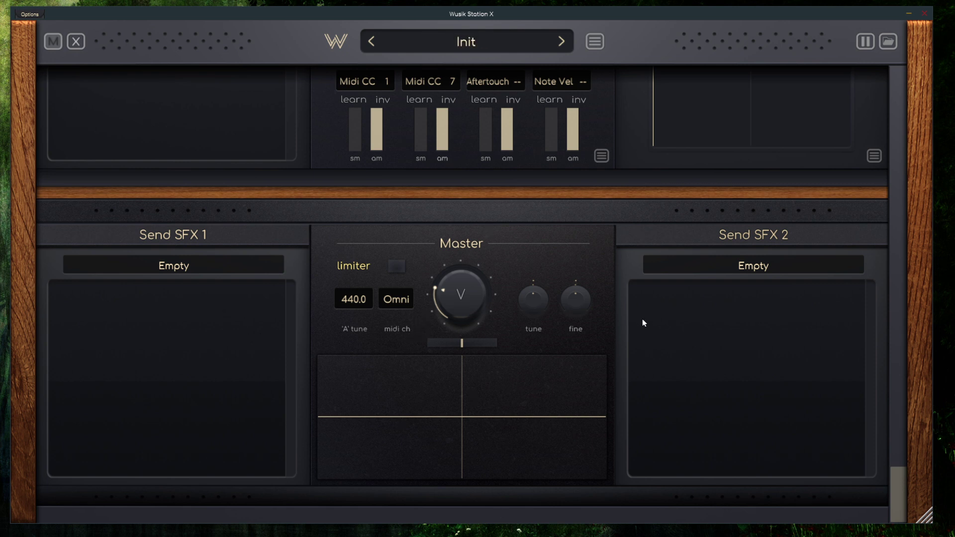
left_click(211, 266)
mouse_move(258, 273)
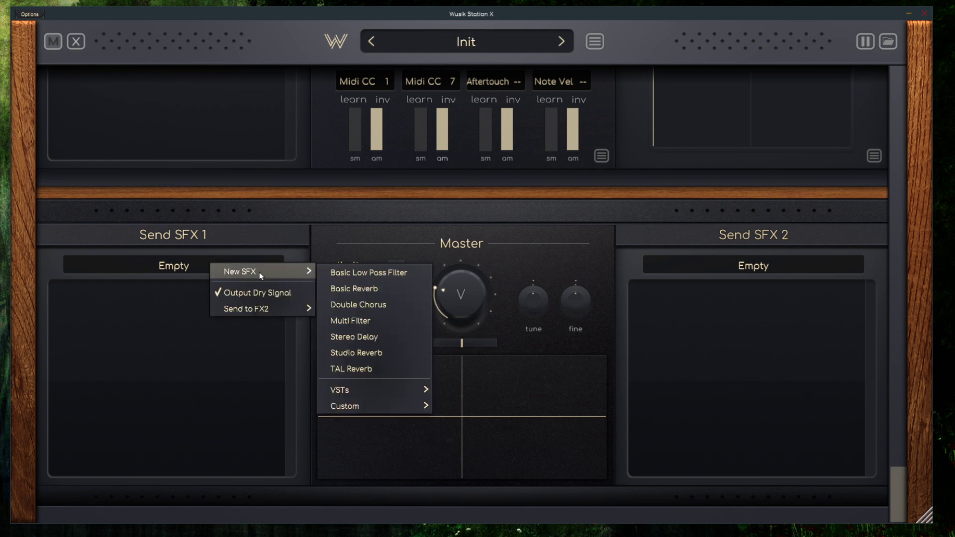
left_click(389, 301)
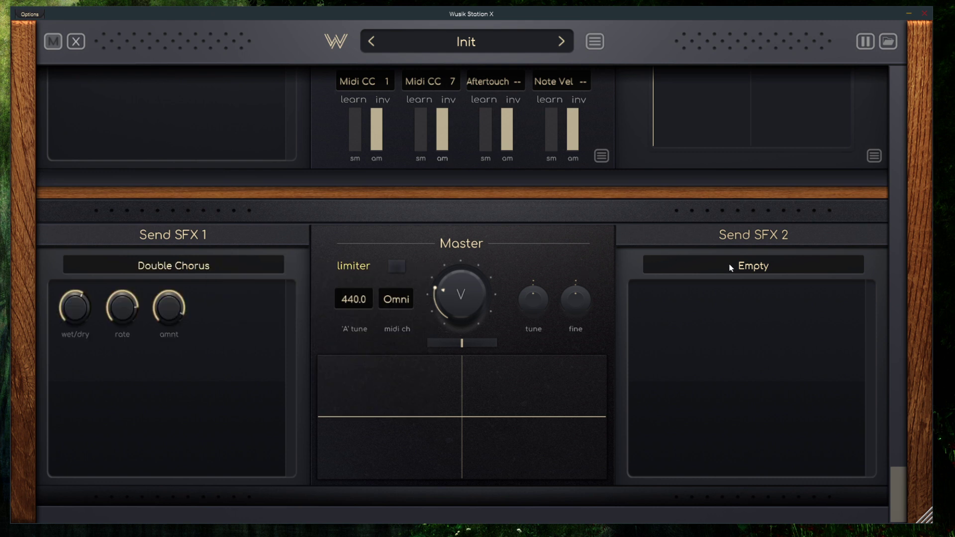
left_click(667, 265)
mouse_move(709, 275)
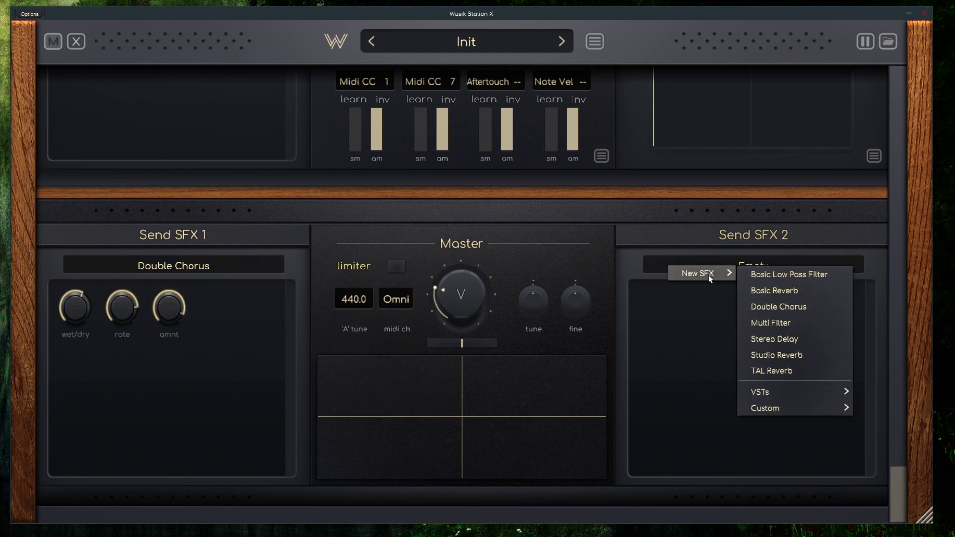
left_click(804, 340)
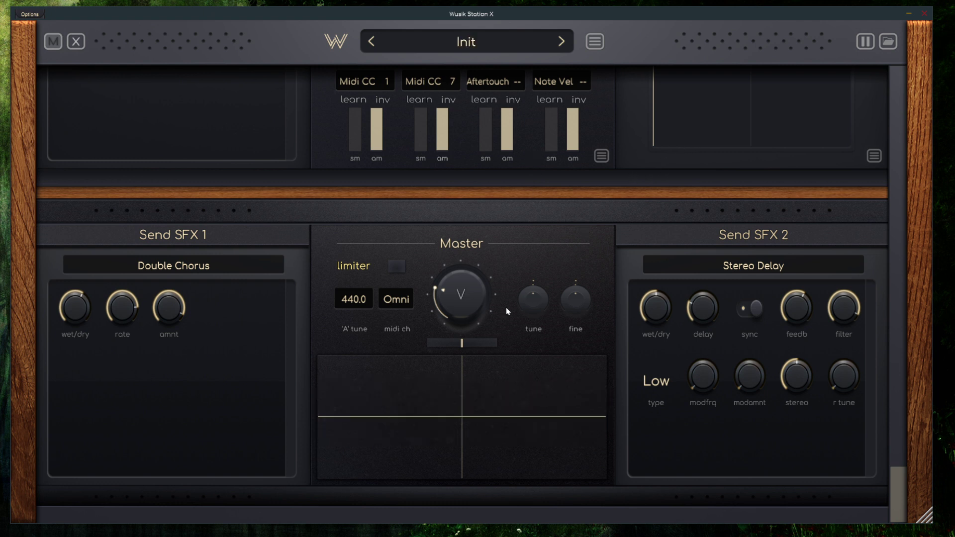
- Shift the horizontal slider beneath the Master volume knob away from its centre
mouse_move(527, 309)
mouse_move(575, 309)
left_click_drag(464, 347, 486, 343)
- Raise layer 1's SFX sends 1 and 2, and switch layer 1 on
left_click_drag(903, 477, 906, 25)
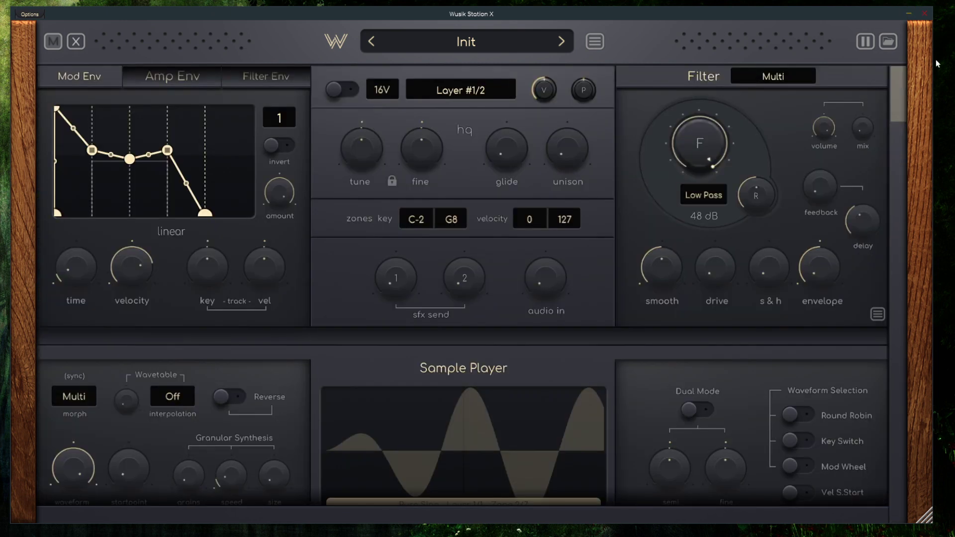
mouse_move(396, 276)
left_click_drag(419, 290, 416, 180)
left_click_drag(463, 282, 505, 172)
left_click(350, 93)
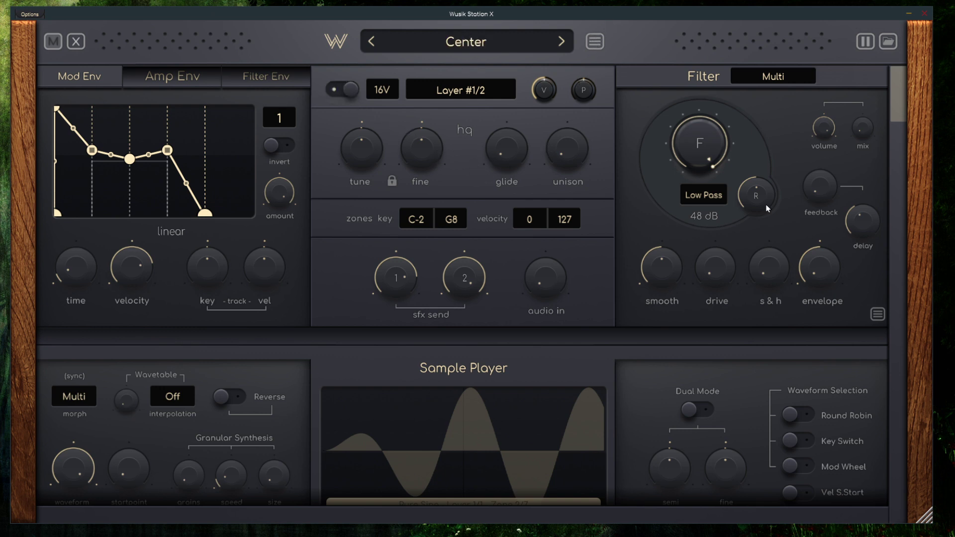
scroll(846, 372, "down", 5)
scroll(846, 372, "down", 5)
scroll(847, 453, "up", 10)
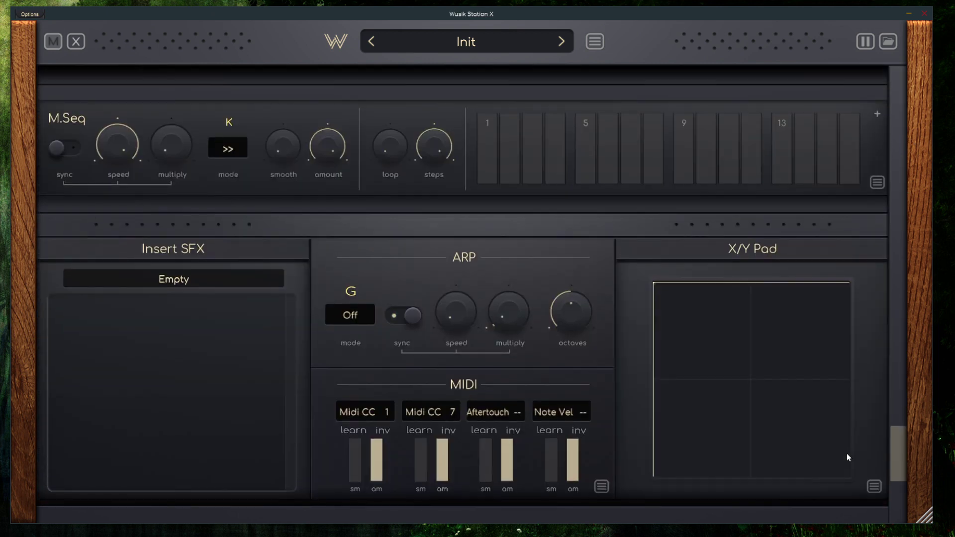
- Turn layer 1's volume knob down to its minimum
scroll(884, 485, "down", 5)
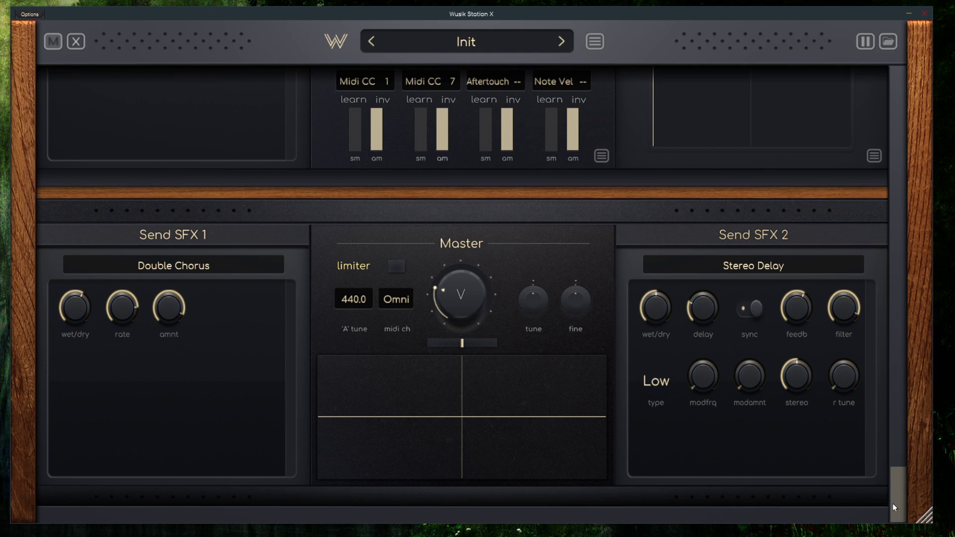
scroll(865, 416, "up", 15)
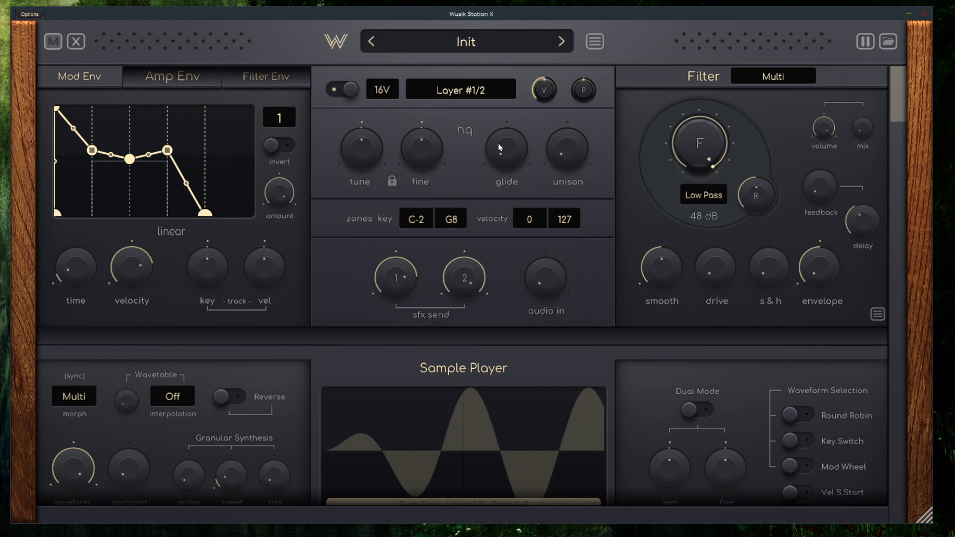
left_click_drag(543, 89, 516, 269)
left_click_drag(587, 46, 567, 314)
- Examine the entries of the global options menu beside the preset name
left_click(596, 43)
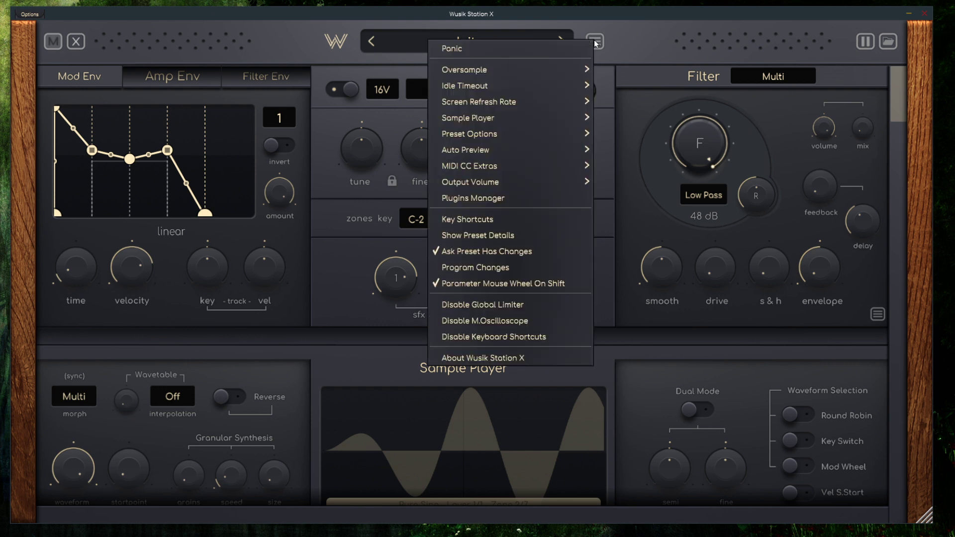
left_click(633, 44)
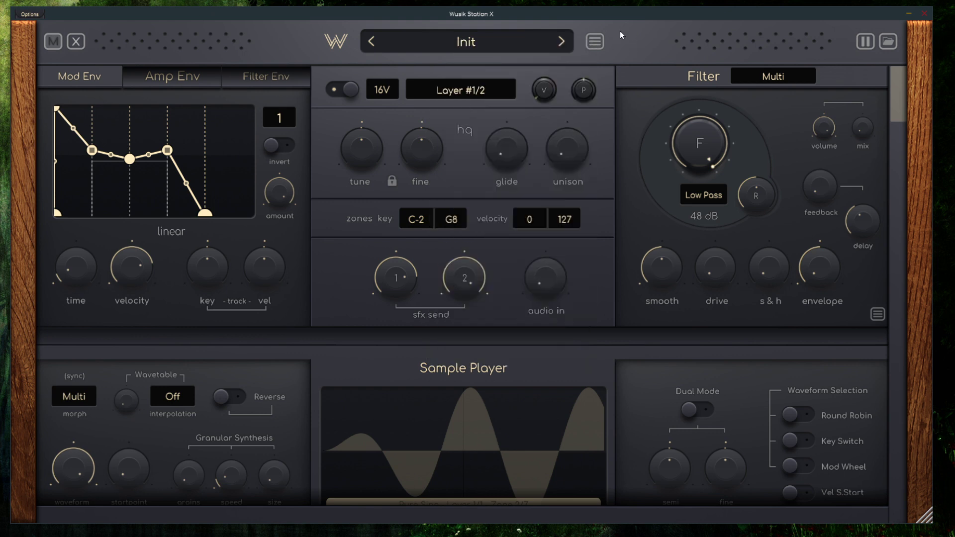
left_click(596, 42)
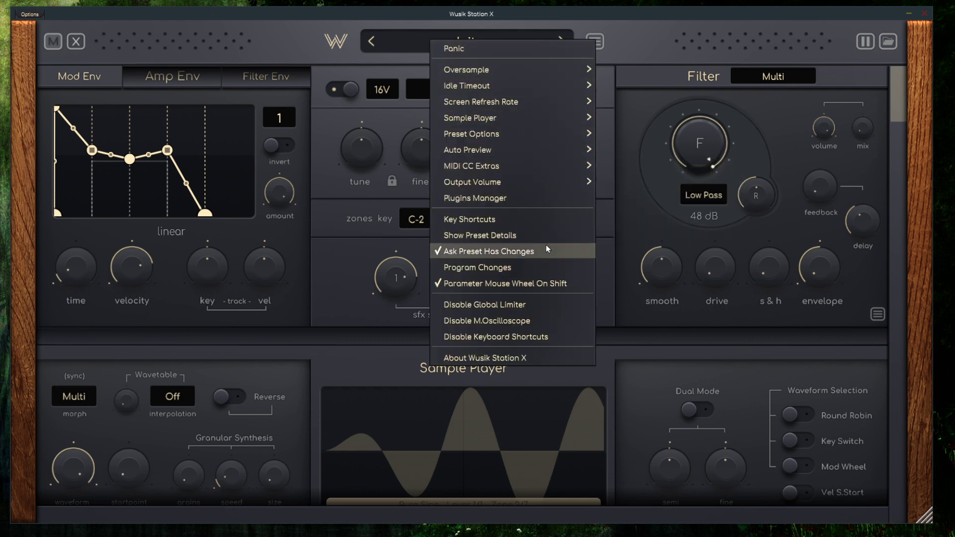
left_click(731, 53)
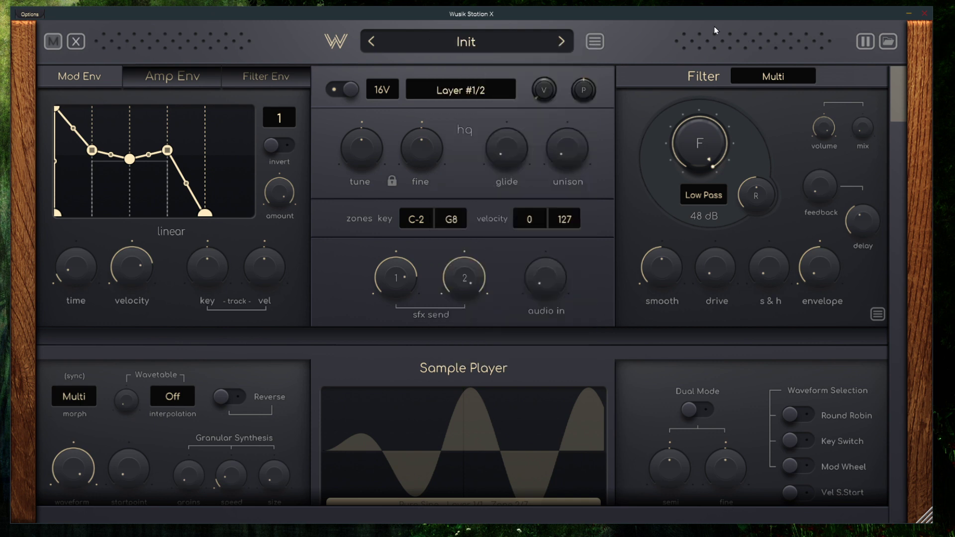
- Examine the extra options of layer 1's filter and of its Sample Player
left_click(877, 315)
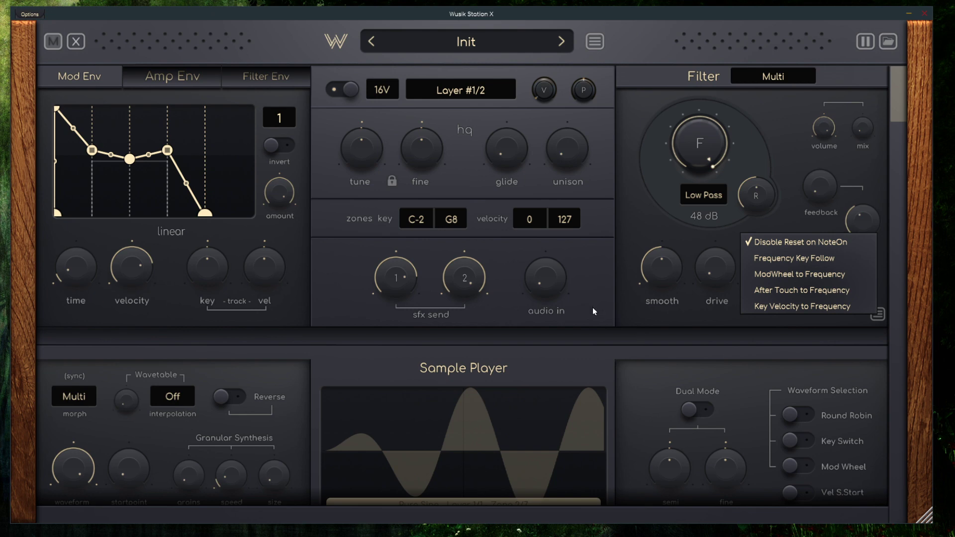
scroll(598, 279, "down", 5)
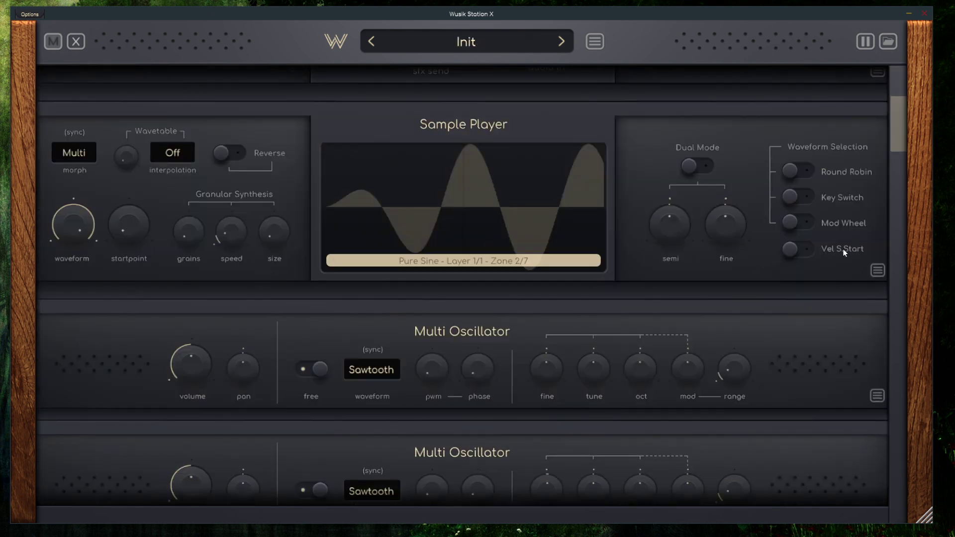
left_click(876, 271)
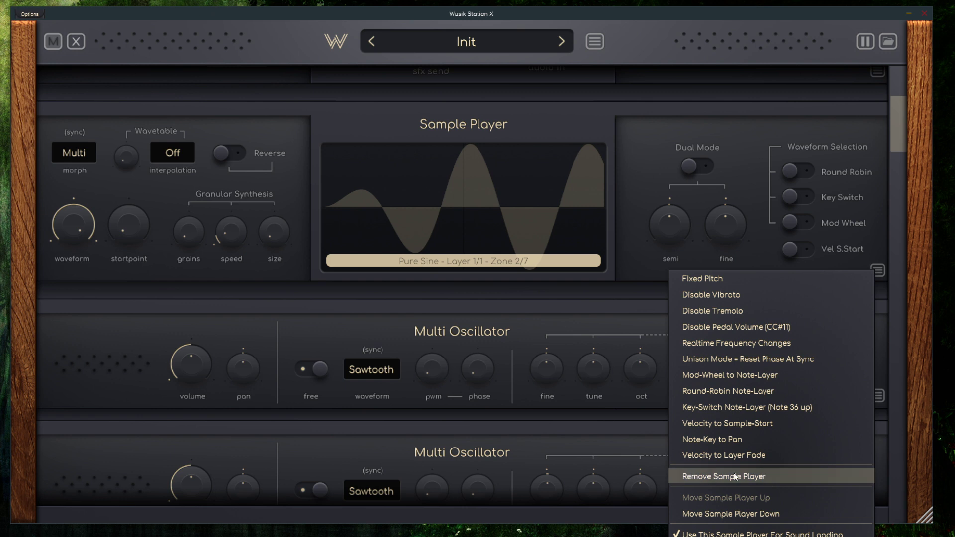
left_click(771, 513)
scroll(765, 163, "down", 1)
scroll(774, 168, "down", 2)
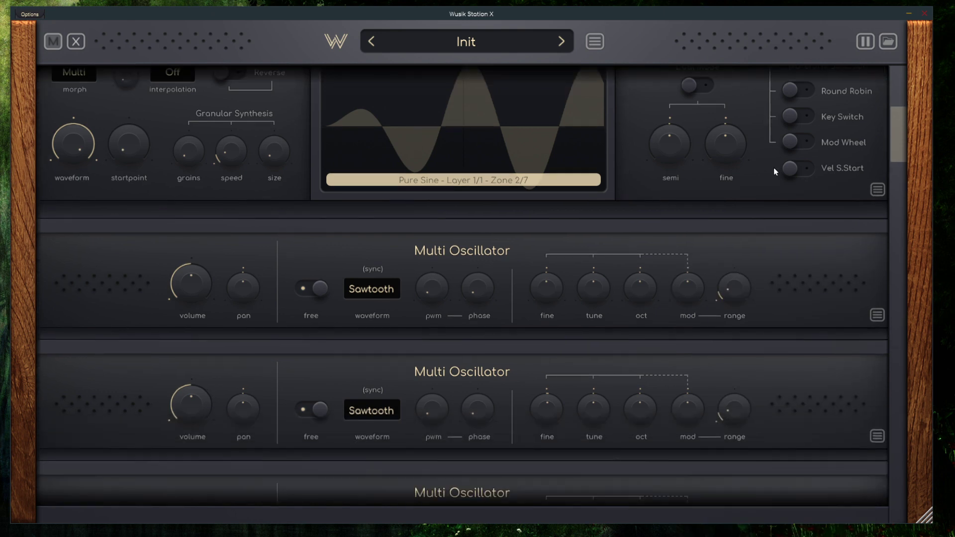
- Move layer 1's first Multi Oscillator up so that it sits above the Sample Player
scroll(796, 249, "up", 2)
left_click(877, 368)
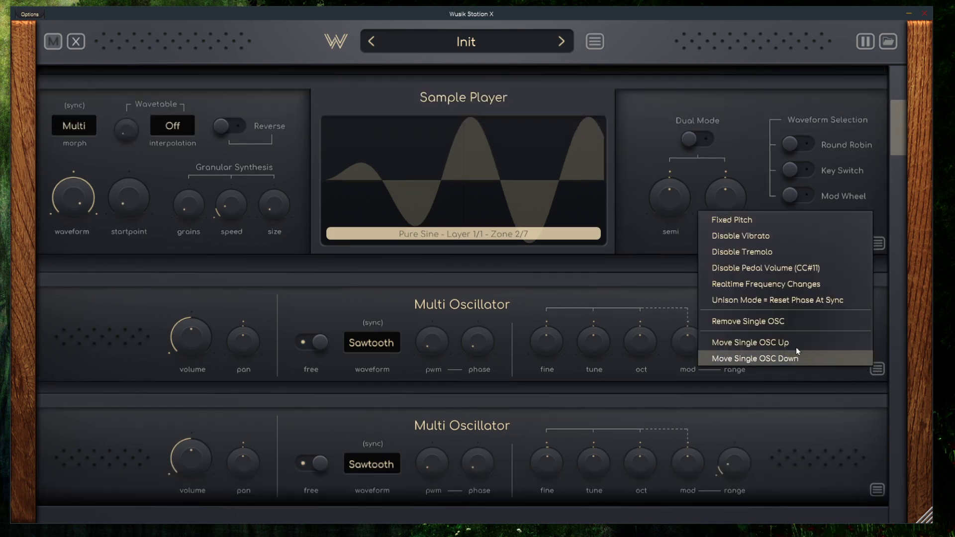
left_click(769, 339)
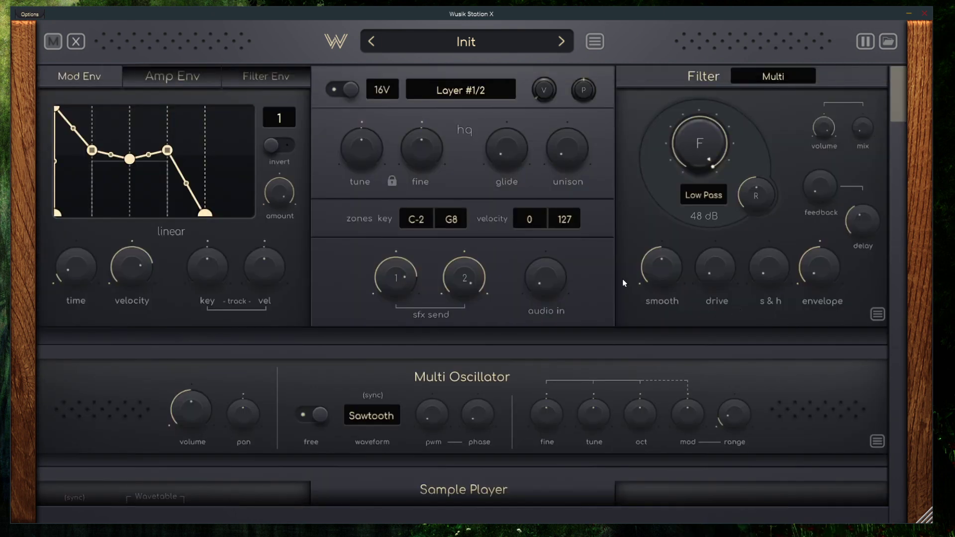
scroll(623, 277, "down", 6)
scroll(482, 273, "down", 2)
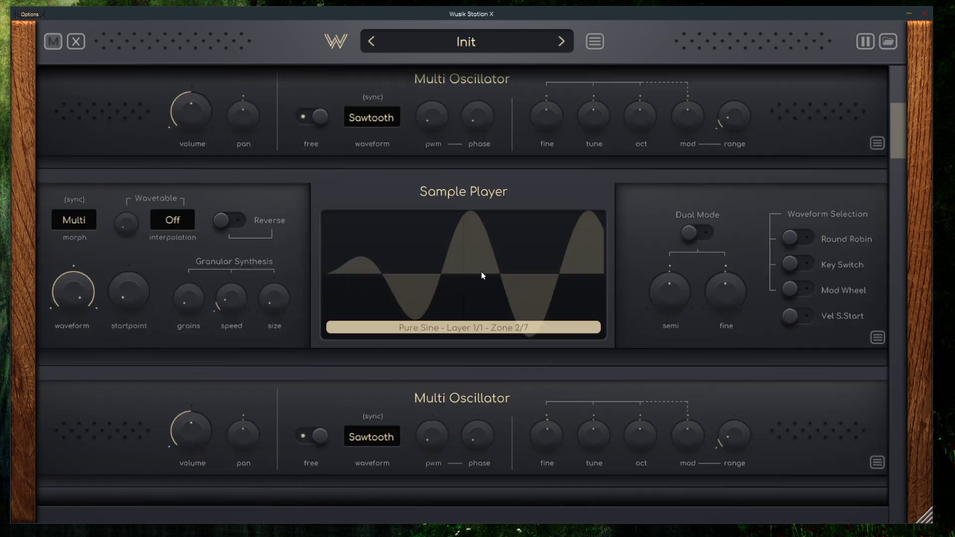
scroll(565, 435, "down", 4)
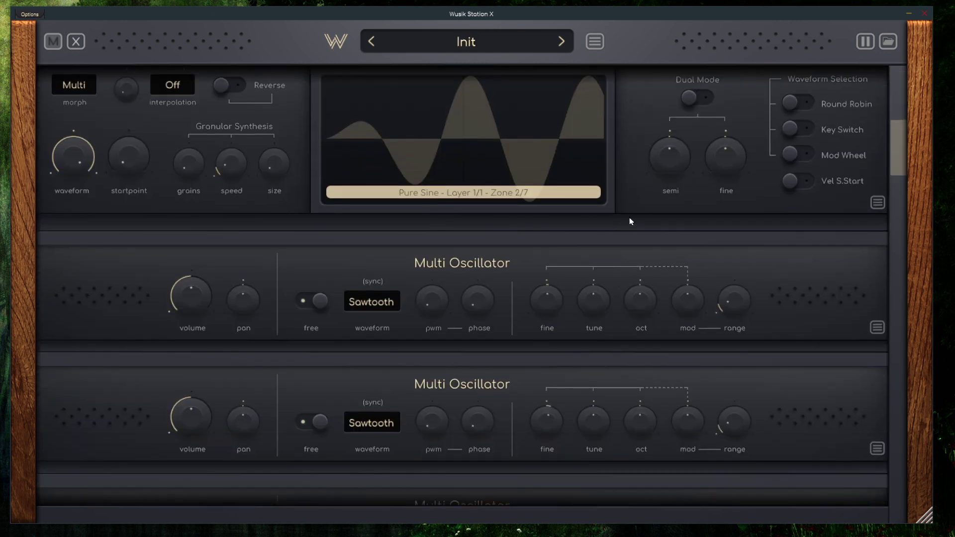
- Examine the extra options of layer 1's Wave Sequencer, one of its LFOs and its second M.Seq
left_click_drag(899, 148, 912, 222)
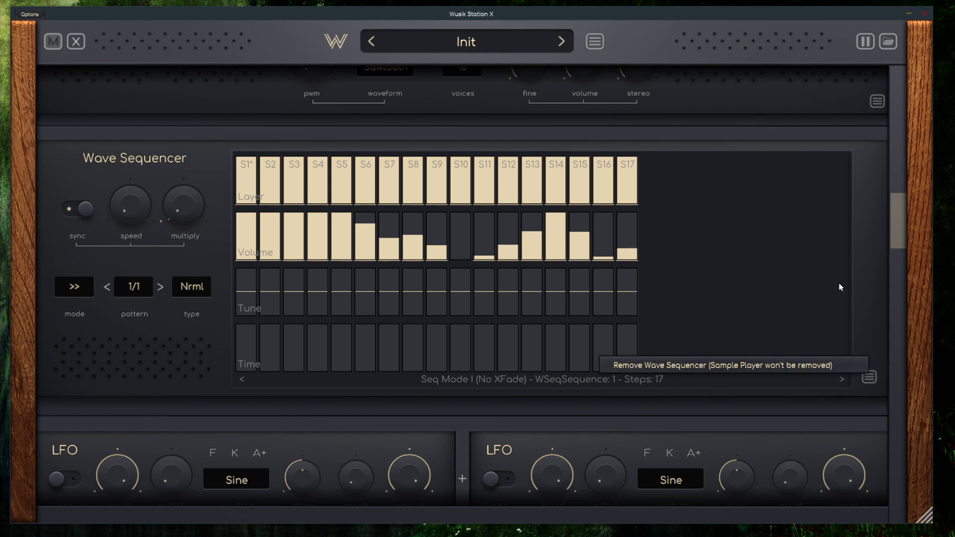
left_click_drag(899, 219, 903, 265)
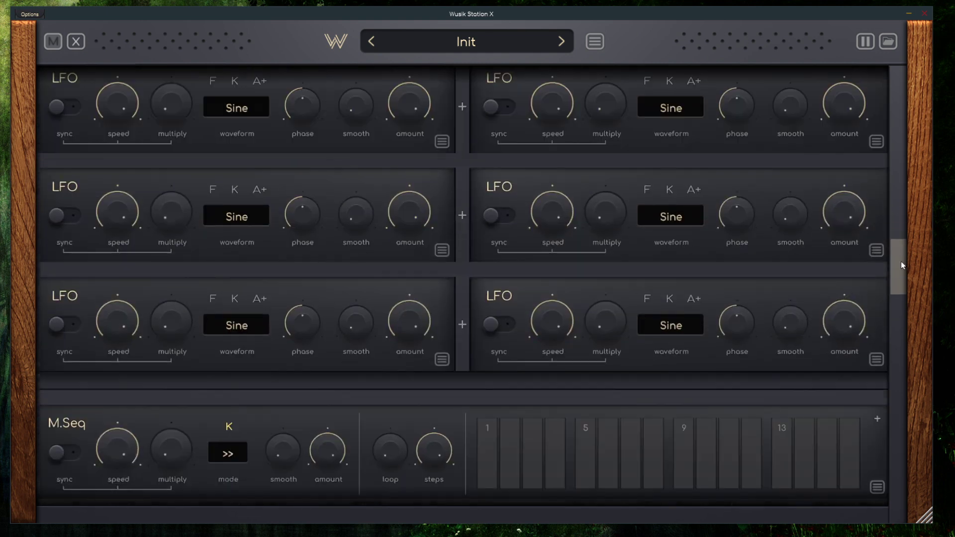
left_click(876, 251)
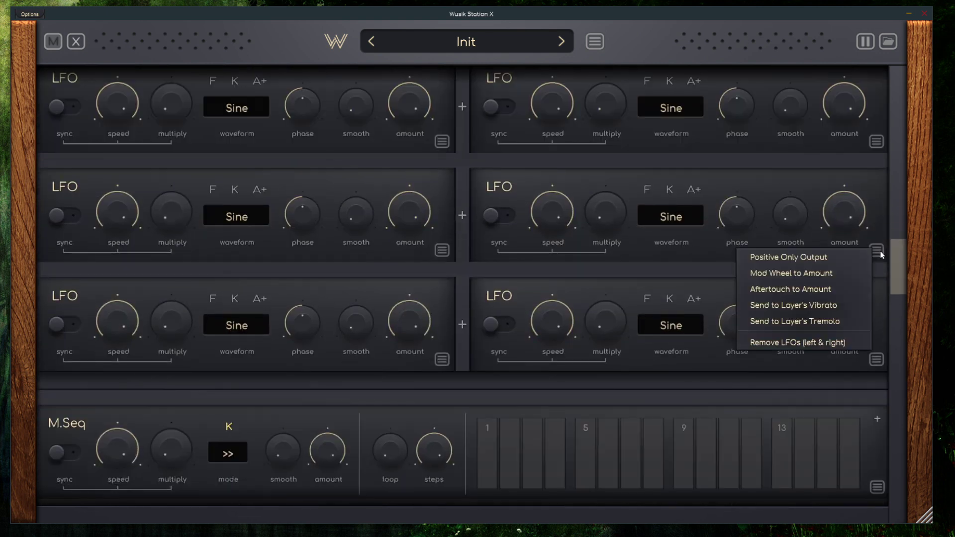
left_click(884, 216)
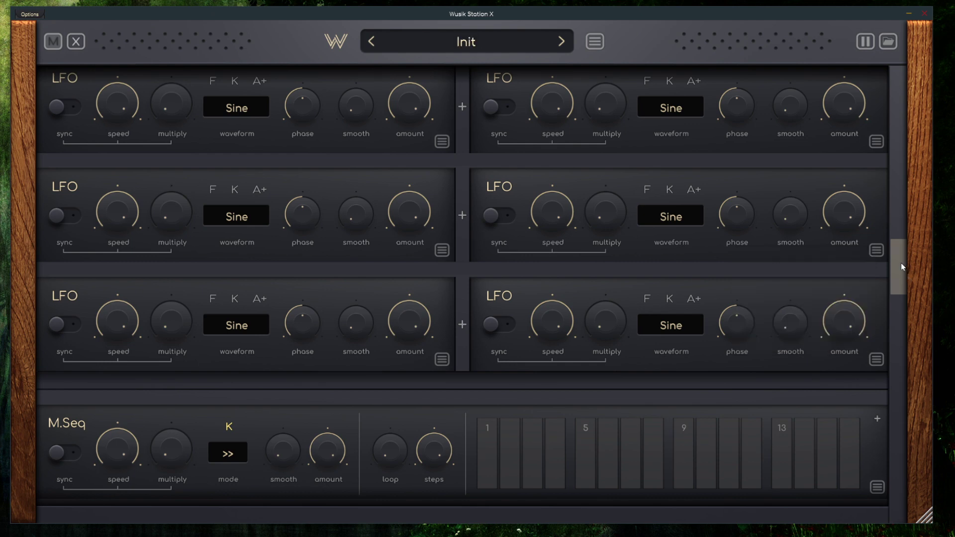
left_click_drag(902, 264, 899, 297)
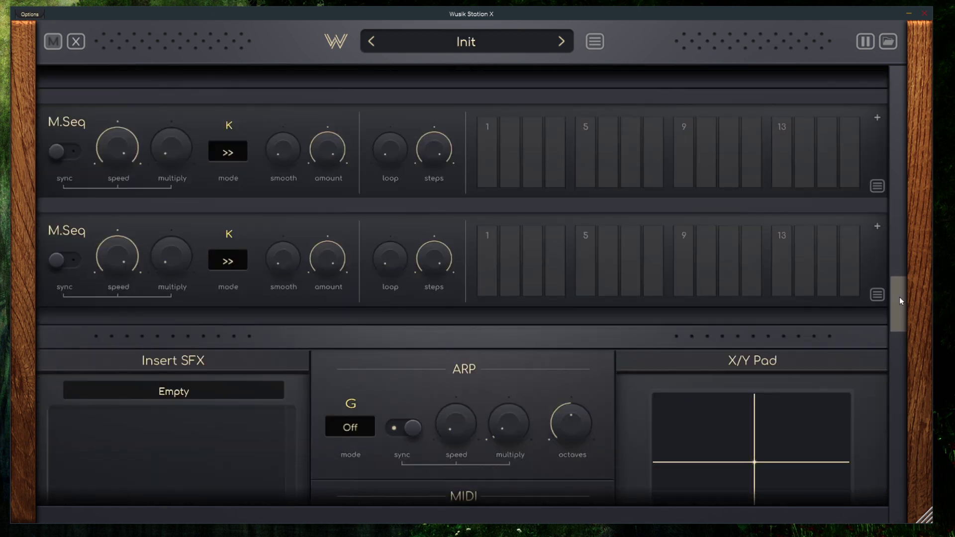
left_click(881, 296)
left_click(888, 308)
- Examine layer 1's Layer Extras window and the options of its X/Y Pad
left_click_drag(897, 302, 904, 333)
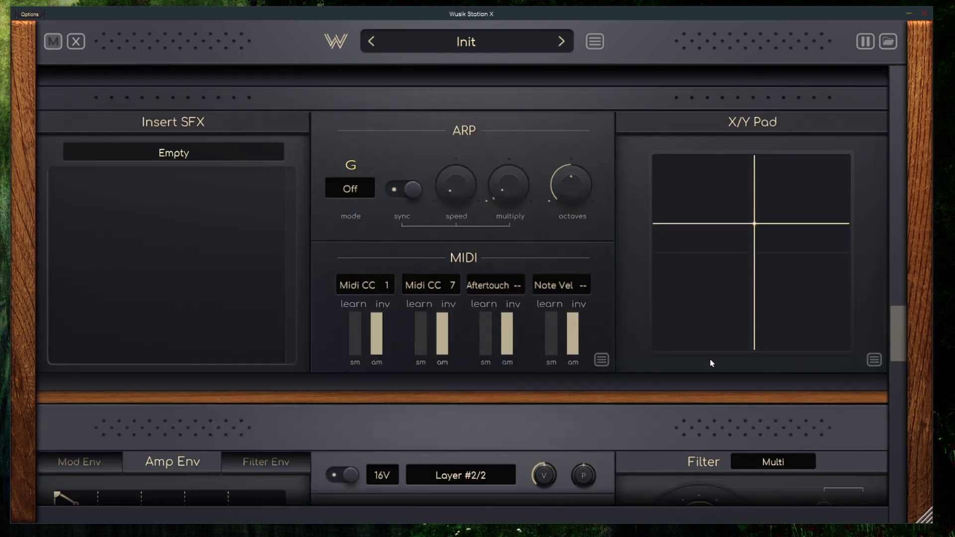
left_click(601, 359)
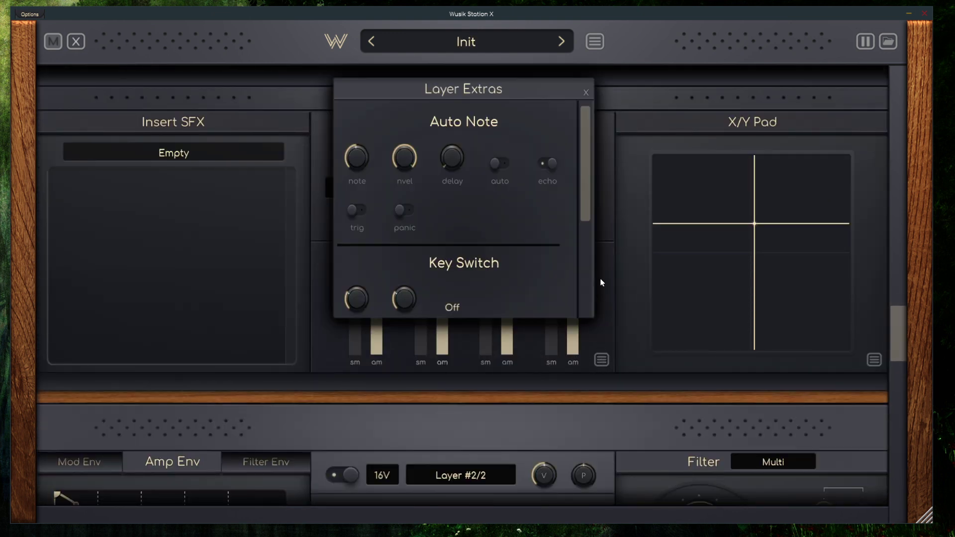
left_click(585, 92)
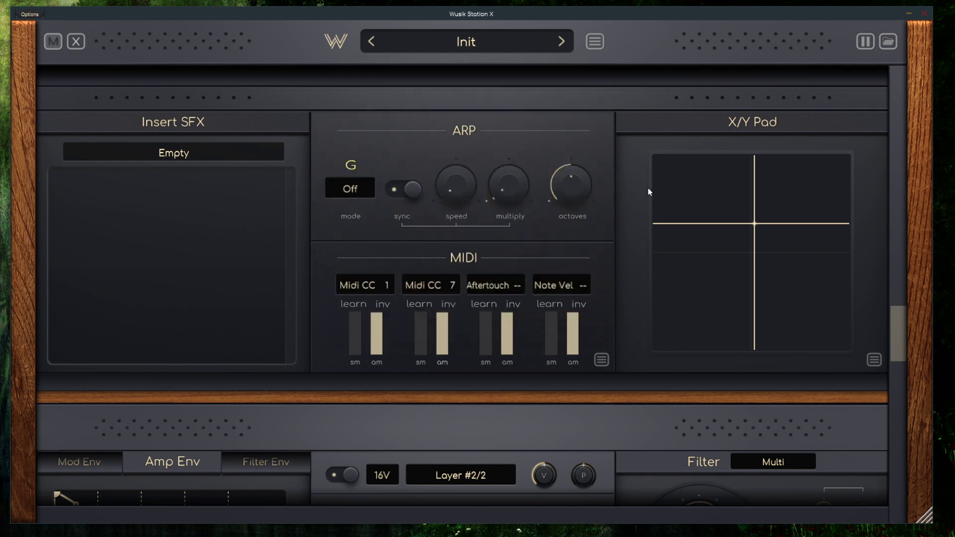
left_click(874, 360)
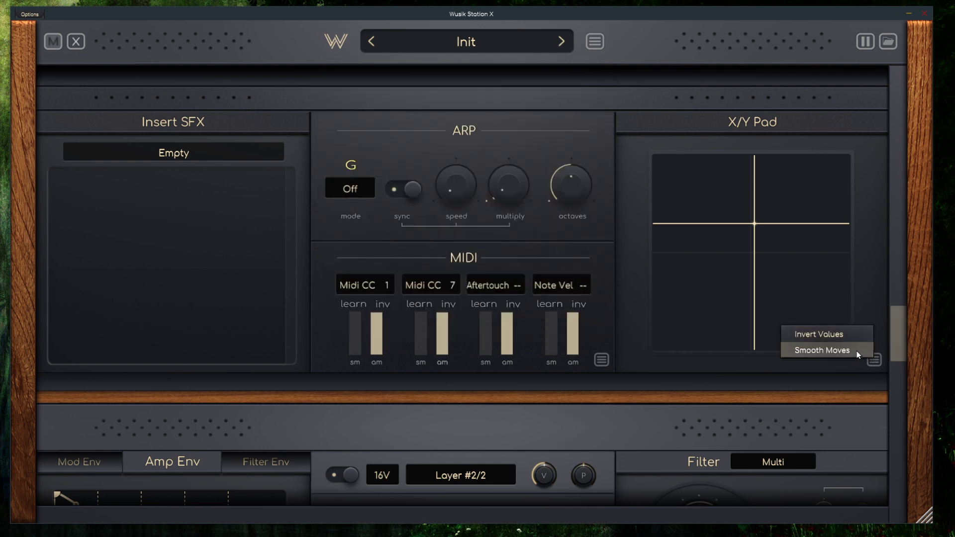
left_click(870, 297)
- Add a modulation to layer 1's filter frequency with the first LFO as source, and show the modulation cables
left_click_drag(902, 325, 913, 514)
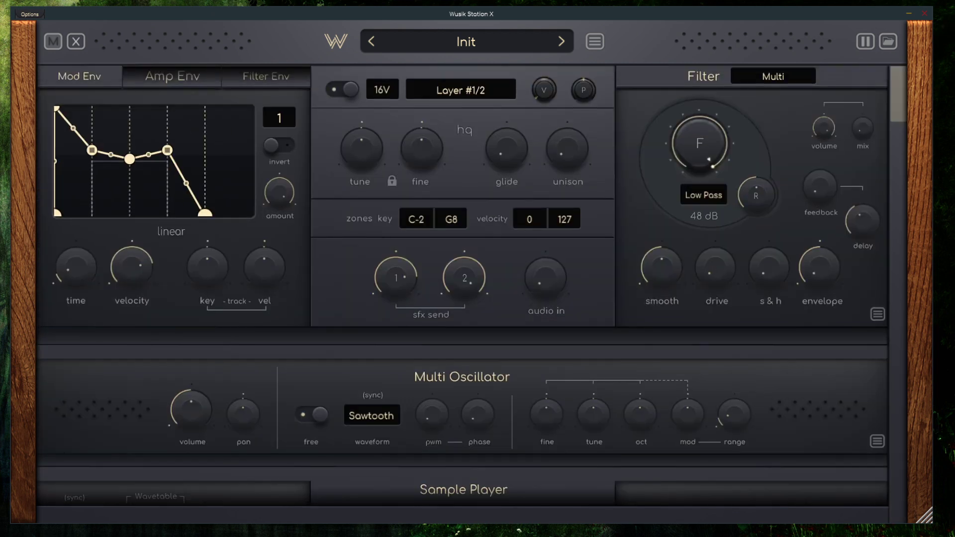
mouse_move(724, 150)
right_click(697, 144)
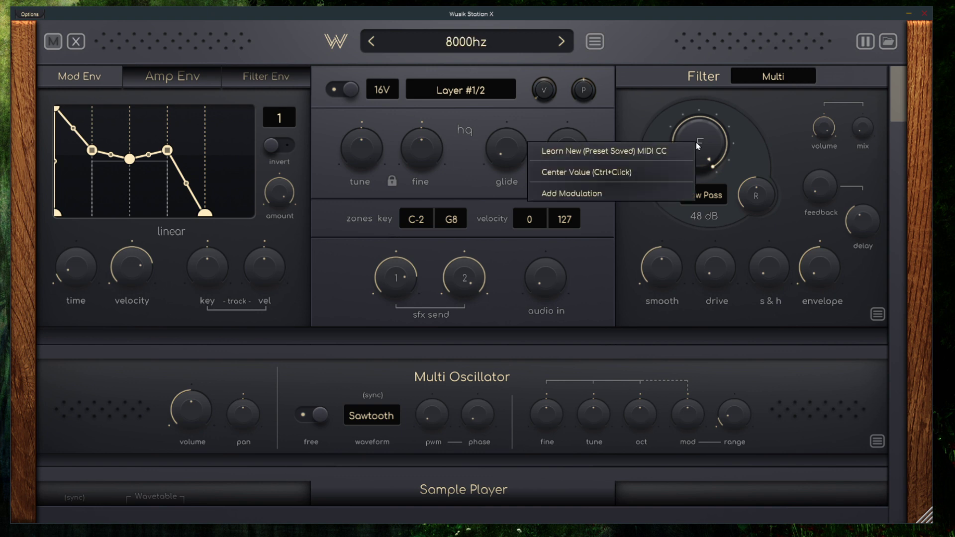
left_click(588, 194)
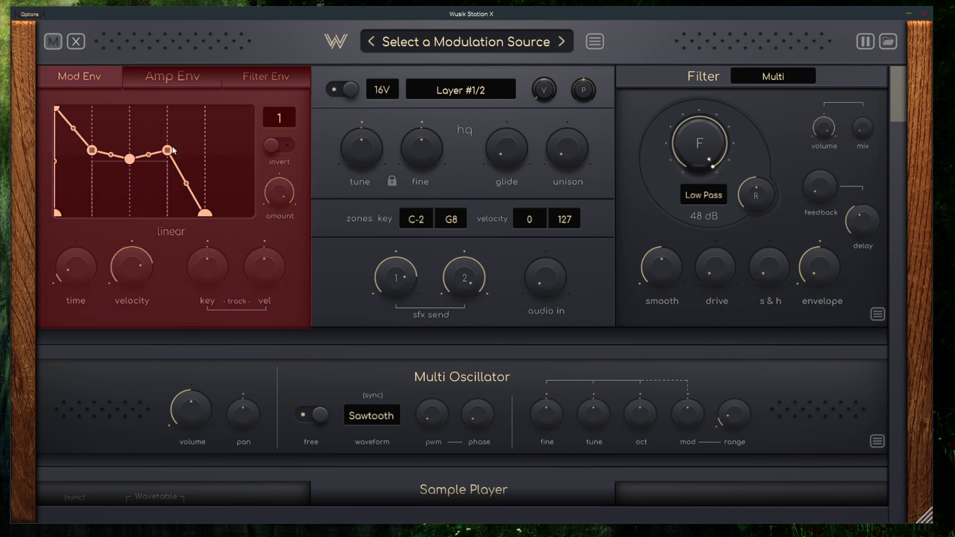
scroll(493, 204, "down", 15)
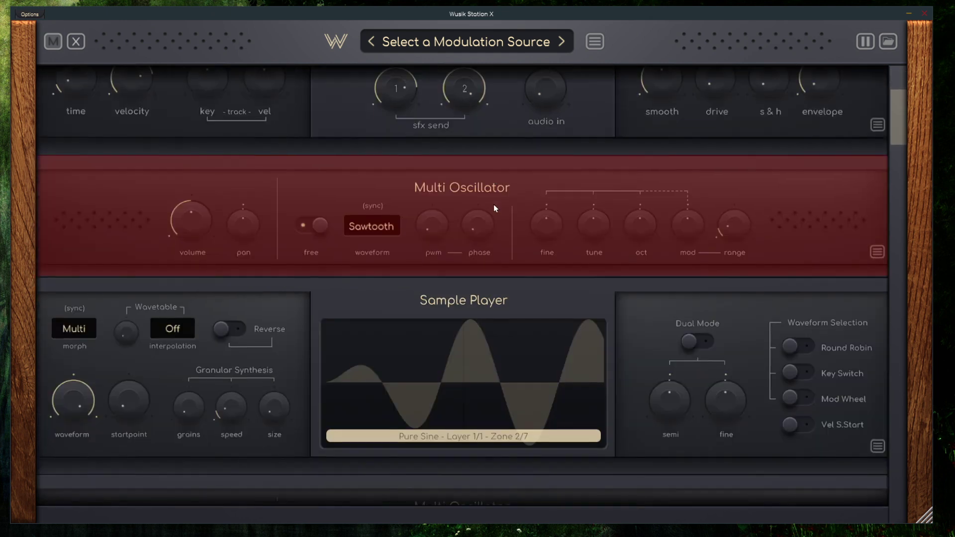
scroll(458, 212, "down", 10)
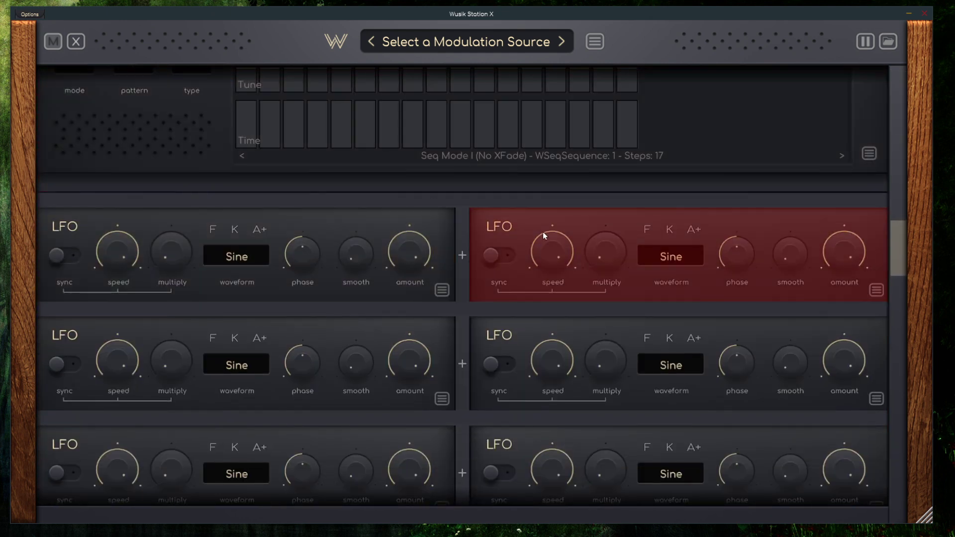
left_click(304, 262)
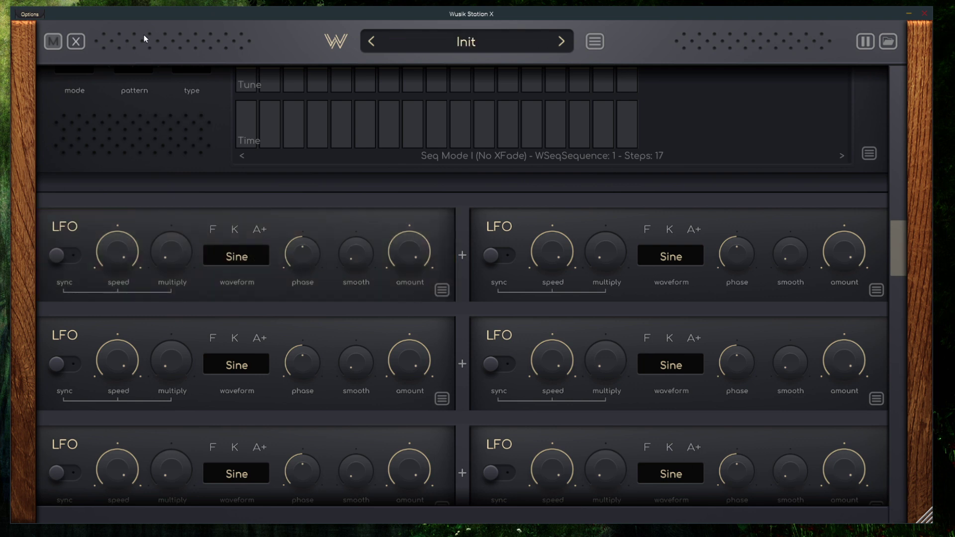
left_click(53, 41)
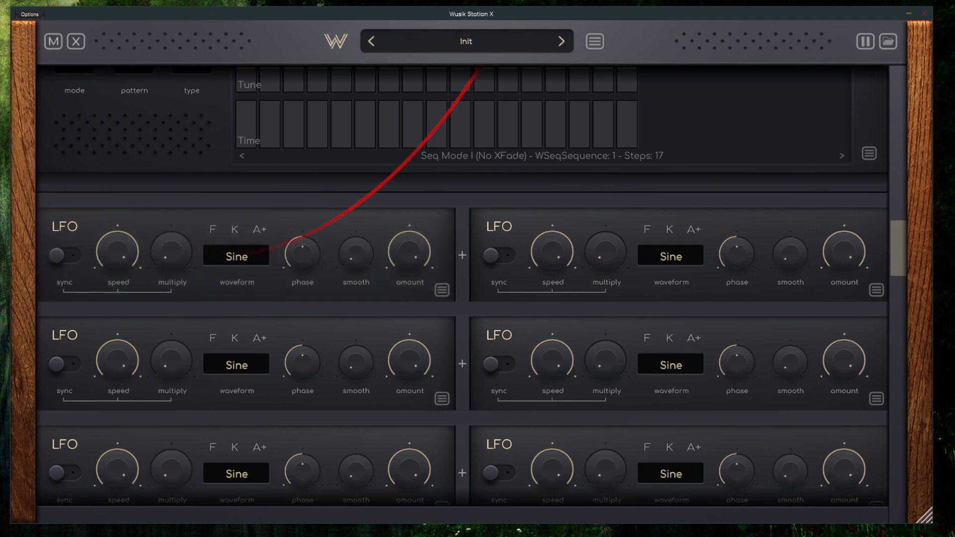
- Shrink the window to about half its width to view more modules with their cables, and enlarge it back
left_click_drag(921, 517, 376, 517)
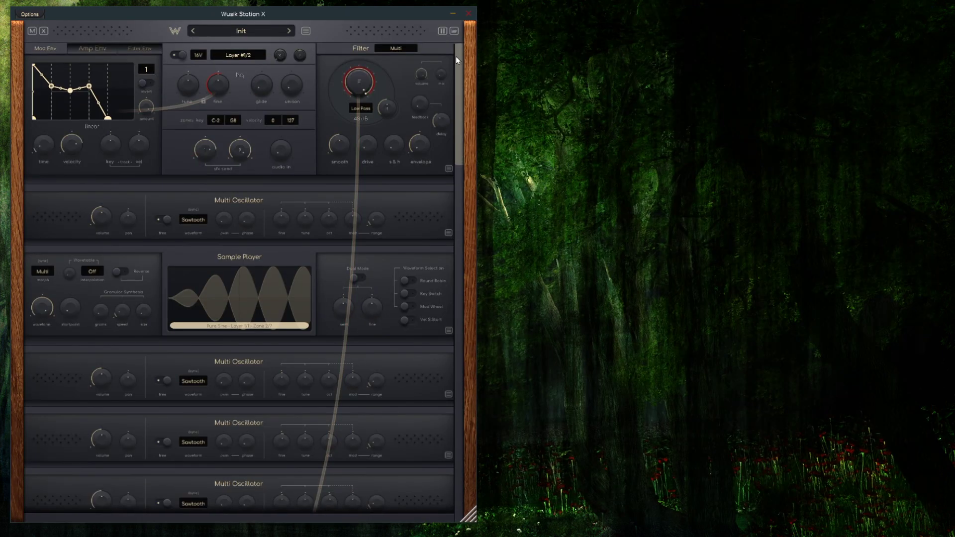
mouse_move(458, 56)
left_mouse_down()
mouse_move(462, 152)
mouse_move(466, 40)
left_mouse_up()
left_click_drag(468, 517, 936, 526)
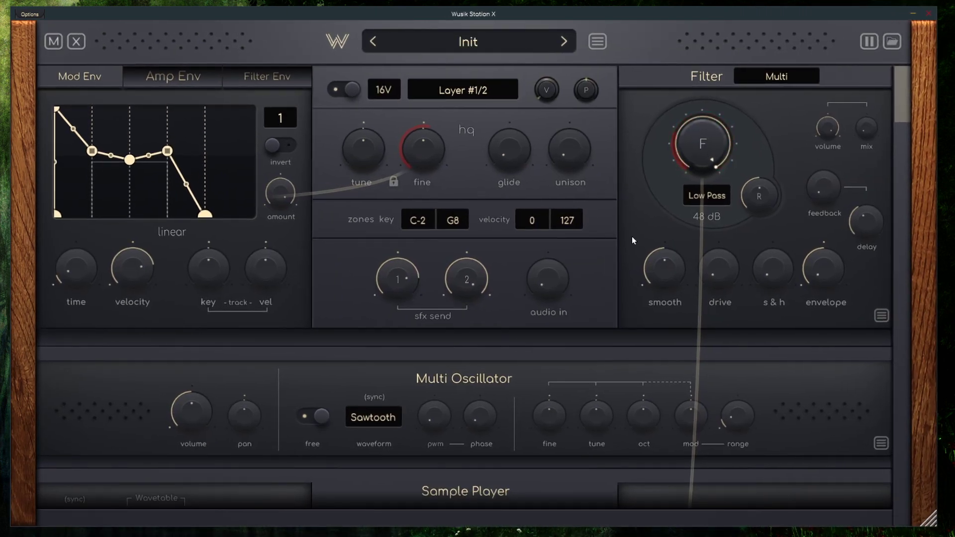
- Switch to the compact overview of all layers and expand each layer's extra modulation and sequencer rows
left_click(869, 43)
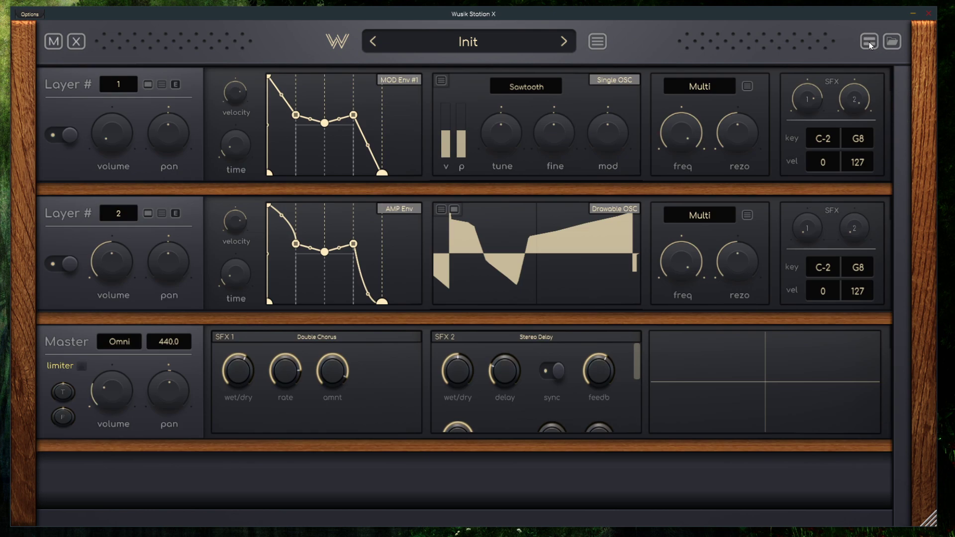
left_click(71, 43)
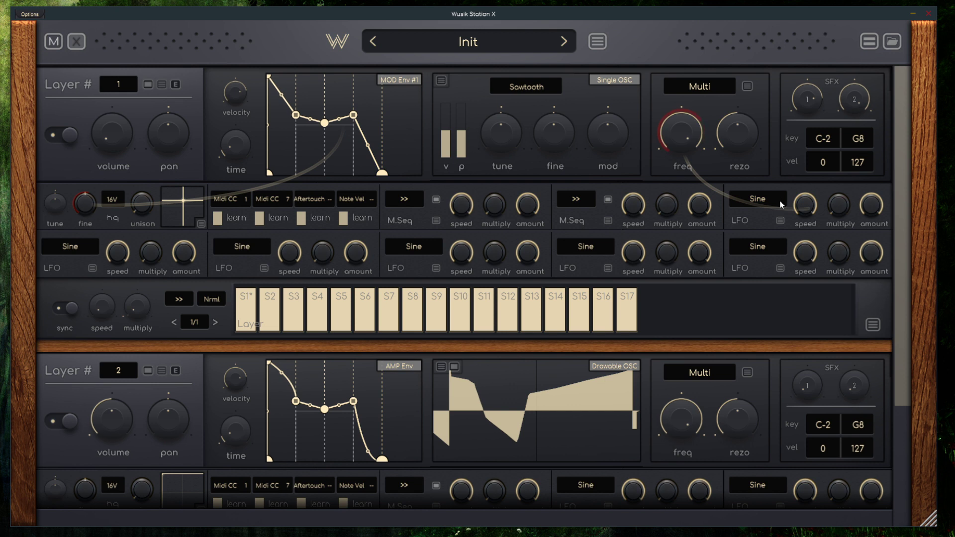
mouse_move(682, 129)
scroll(679, 182, "down", 5)
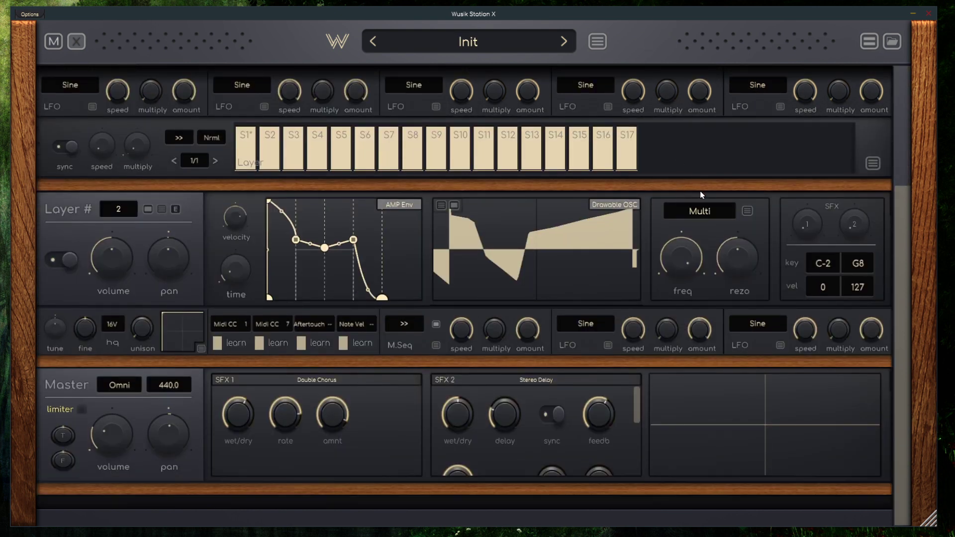
- Switch from the compact overview to the full layer view and lower the filter frequency to 10 Hz
scroll(700, 190, "up", 5)
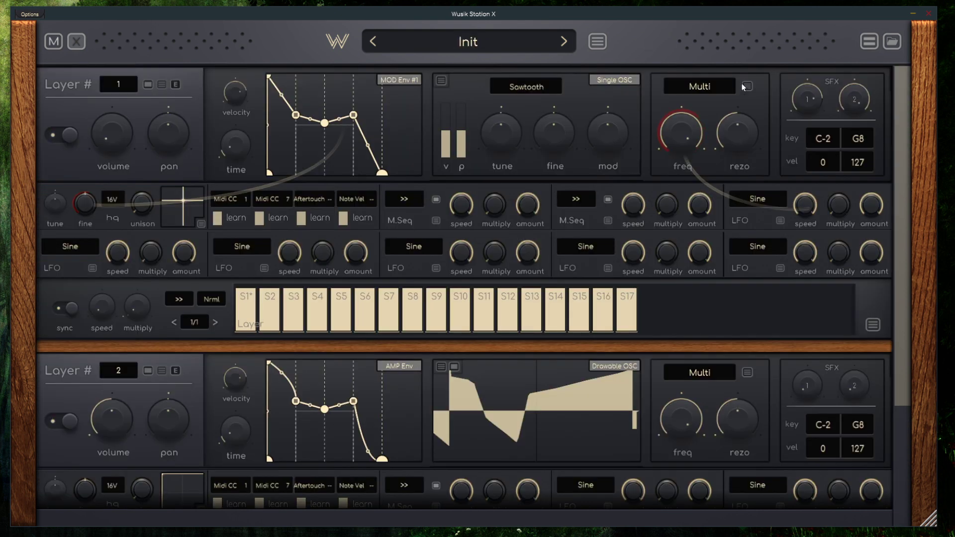
left_click(870, 43)
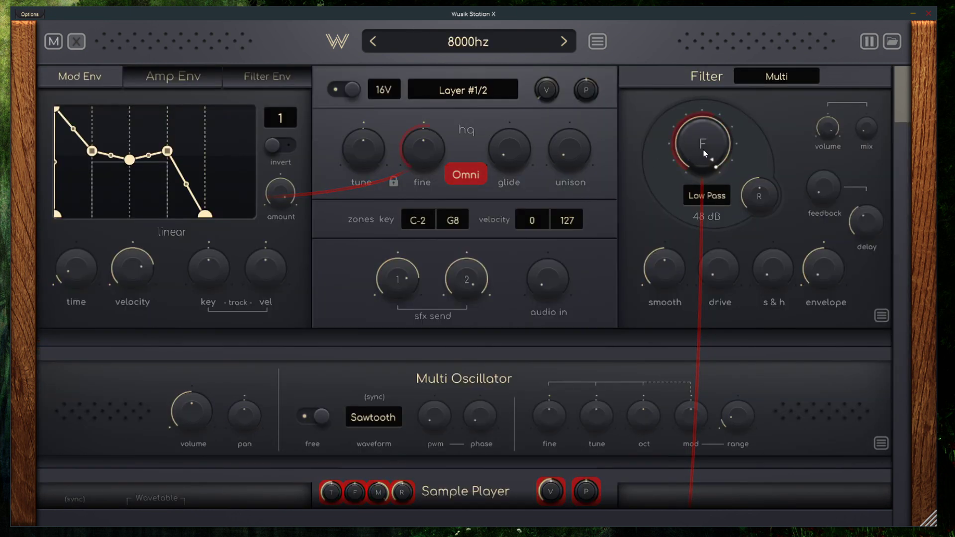
left_click_drag(709, 140, 718, 193)
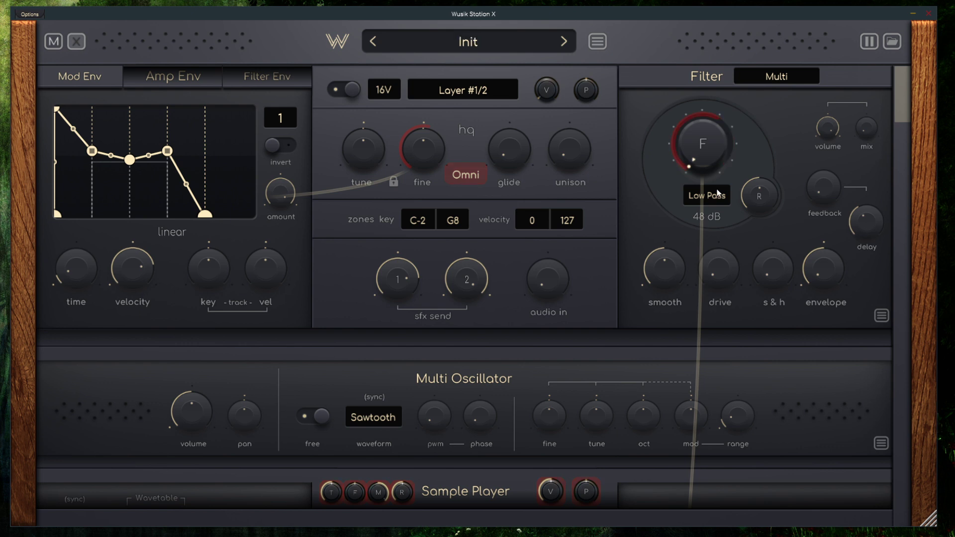
mouse_move(712, 144)
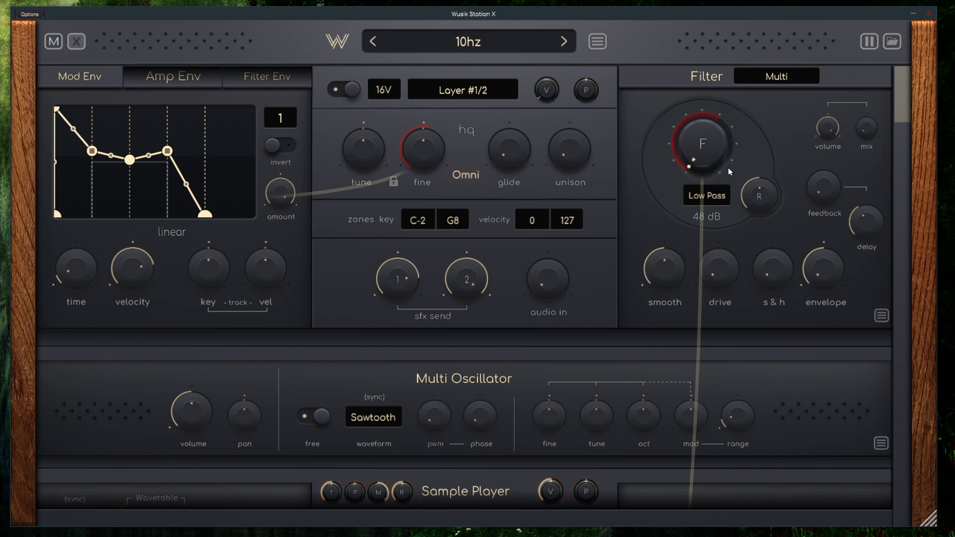
- Edit the filter frequency's modulations, reducing the LFO's maximum to a low value and its minimum to the lowest setting
right_click(703, 146)
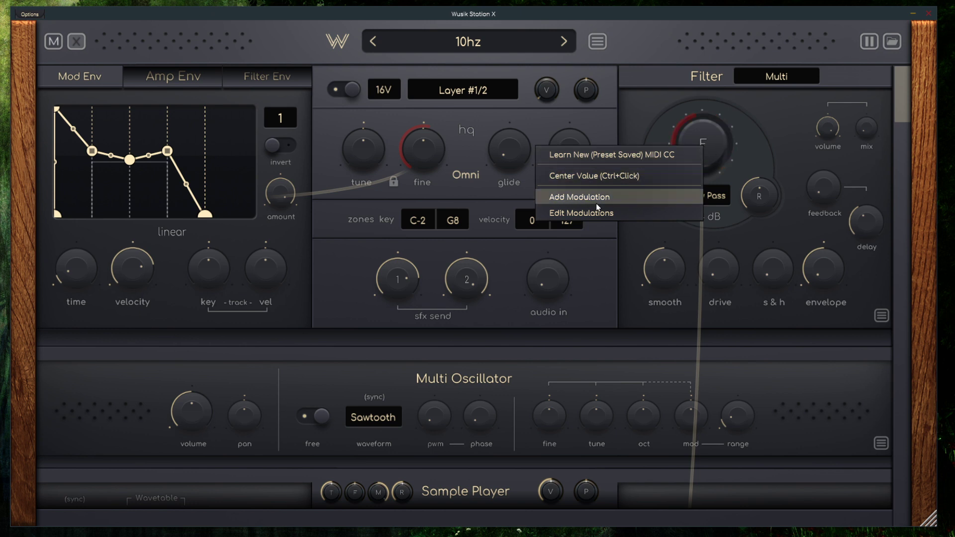
left_click(612, 214)
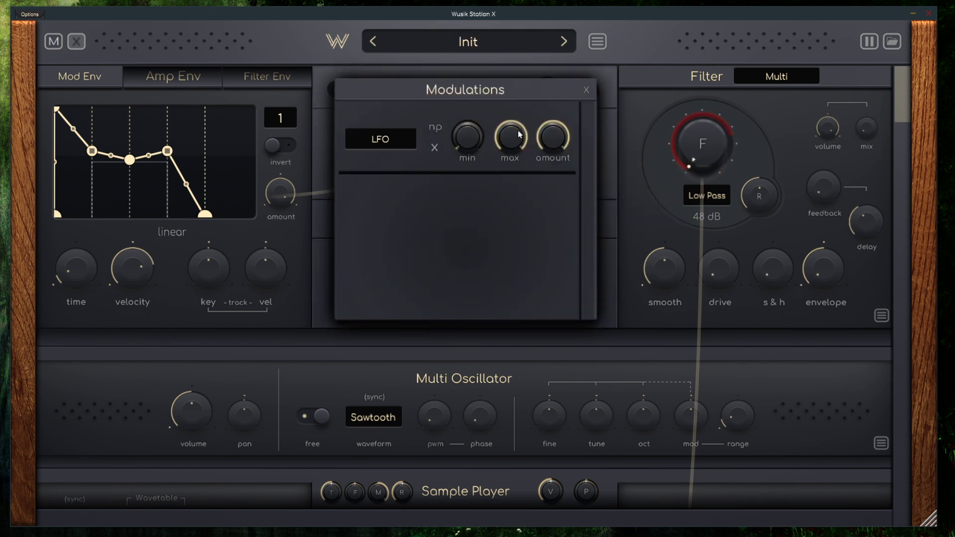
left_click_drag(517, 150, 501, 255)
left_click_drag(476, 143, 476, 75)
left_click_drag(518, 151, 533, 79)
left_click_drag(468, 138, 425, 303)
- Check the move, remove and add options of the LFO modulation entry, and close the Modulations window
right_click(386, 142)
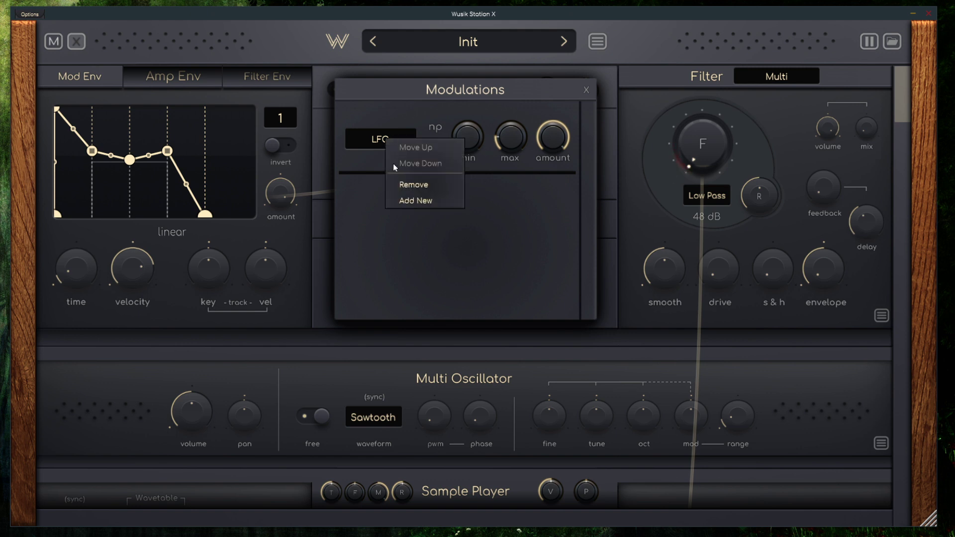
left_click(431, 186)
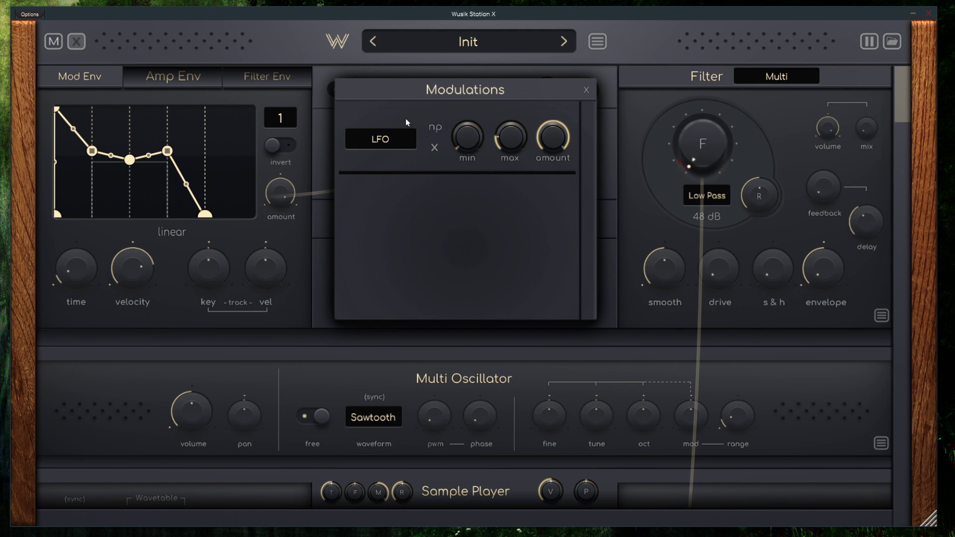
left_click(585, 91)
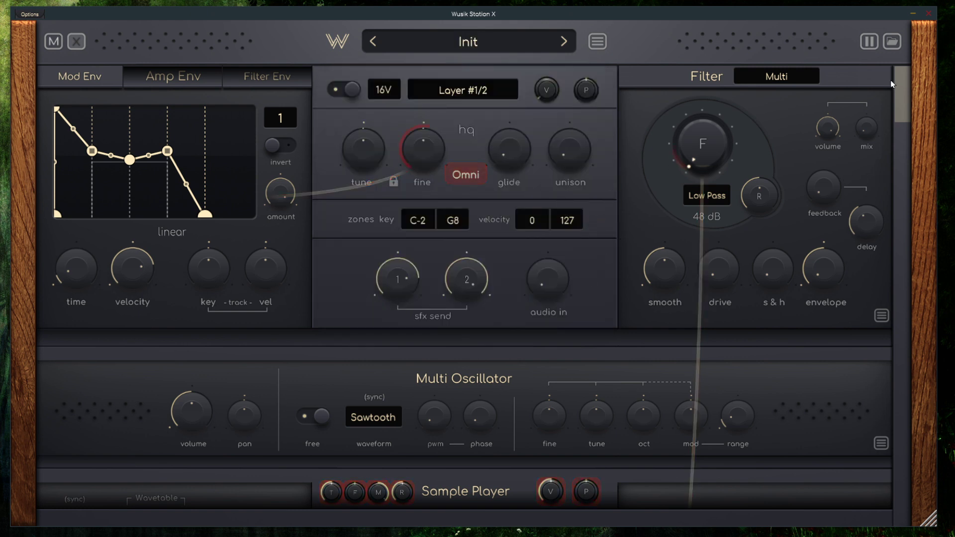
- Open the preset browser and expand the Atmospheres folder inside the Dnekm presets
left_click(892, 42)
scroll(863, 110, "down", 3)
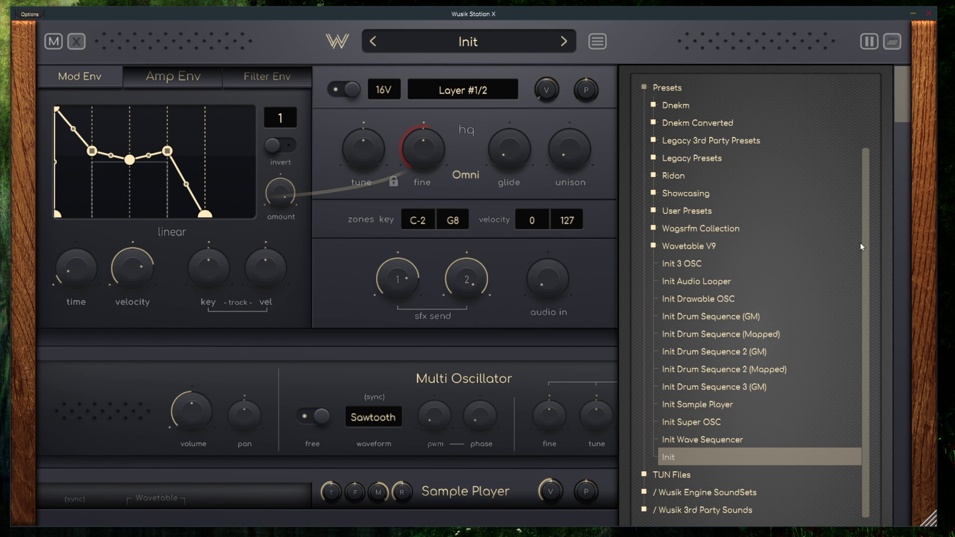
scroll(861, 243, "up", 3)
scroll(861, 253, "down", 3)
left_click(710, 104)
left_click(734, 127)
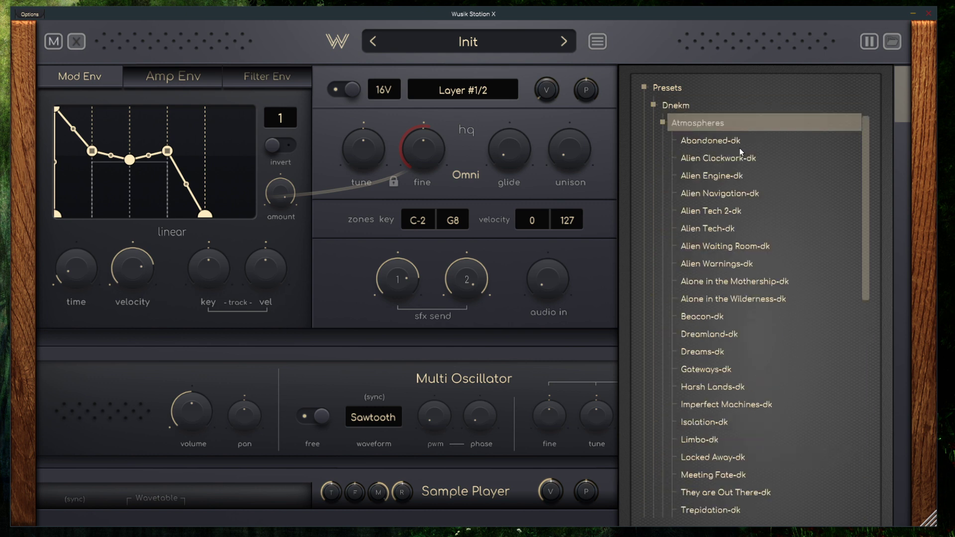
scroll(744, 243, "up", 4)
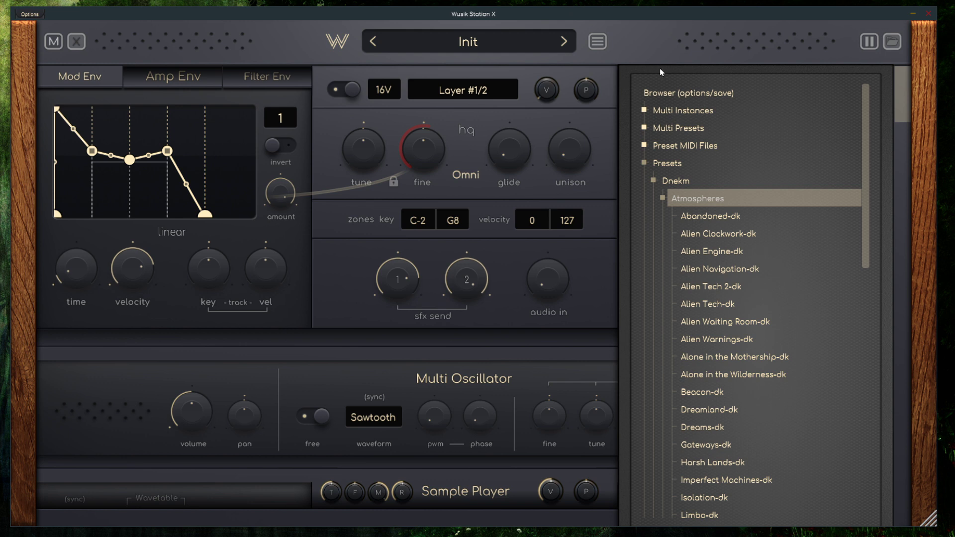
- Search the preset library by name for "piano"
left_click(705, 94)
left_click(637, 106)
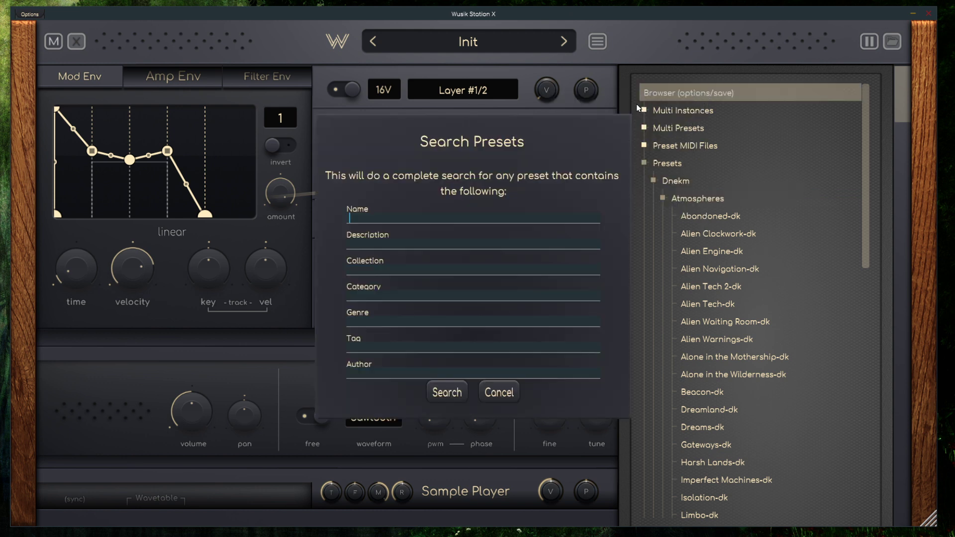
type("oiabio")
key("BackSpace")
key("BackSpace")
key("BackSpace")
type("bio")
key("BackSpace")
key("BackSpace")
type("on")
key("BackSpace")
key("BackSpace")
key("BackSpace")
type("no")
key("Return")
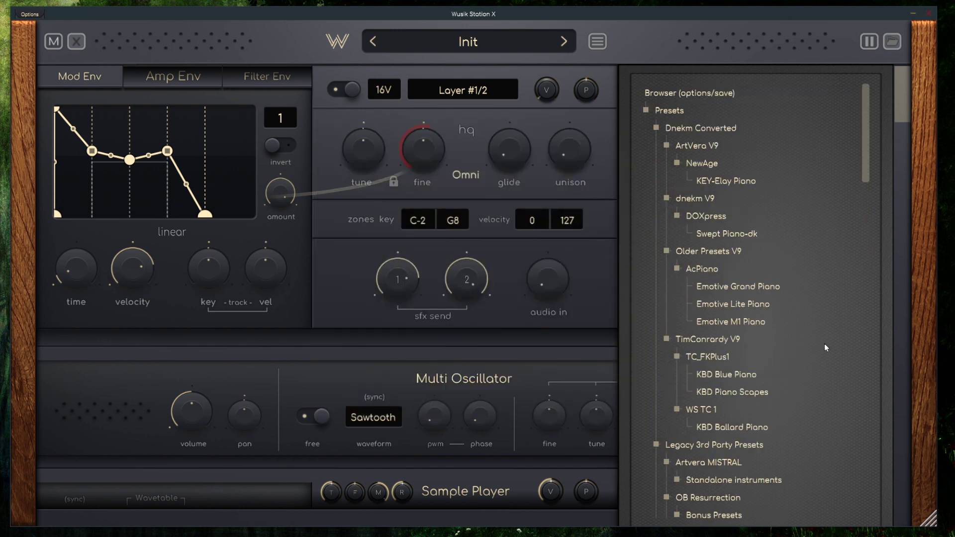
- Look through the found presets and close the preset browser
left_click_drag(865, 96, 853, 298)
left_click_drag(841, 354, 913, 66)
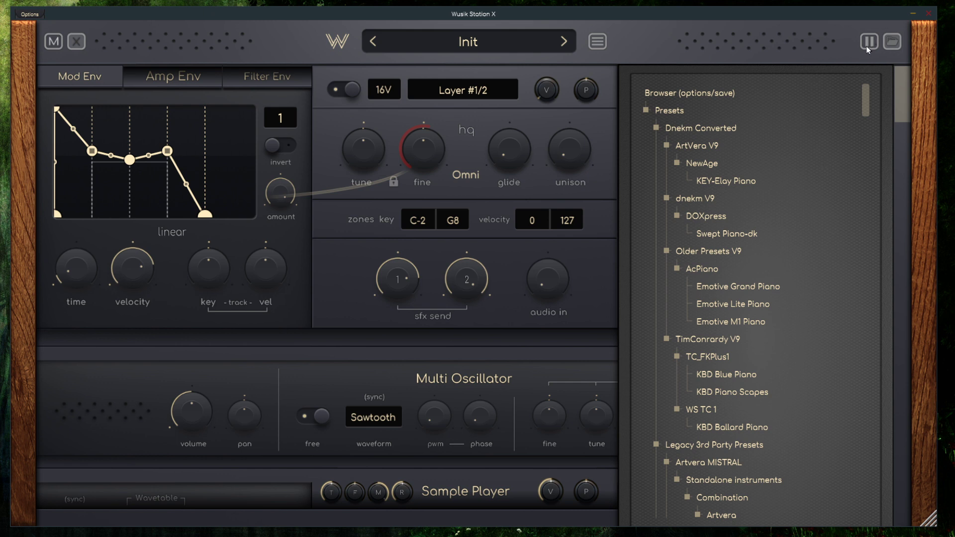
left_click(891, 43)
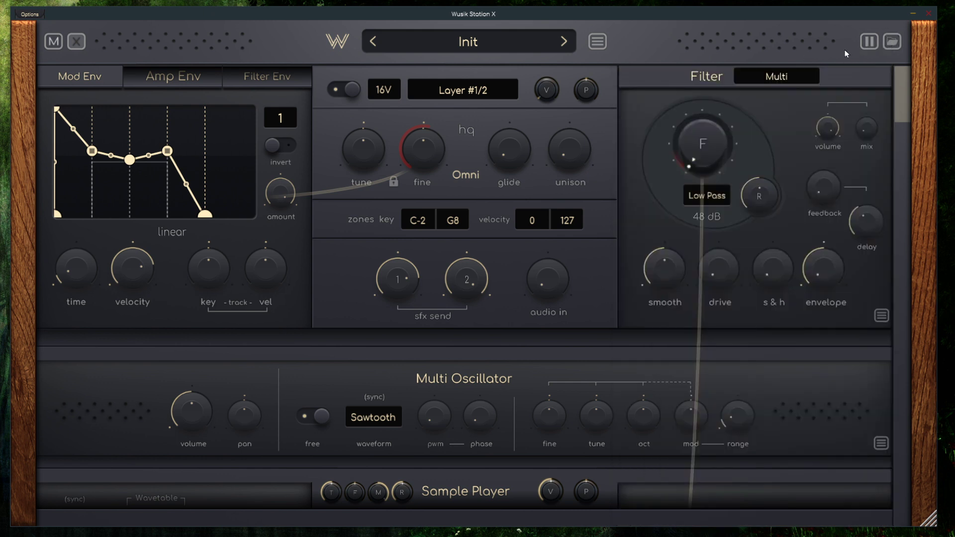
- Return to the compact overview of all layers and collapse the extra modulation and sequencer rows
left_click(871, 42)
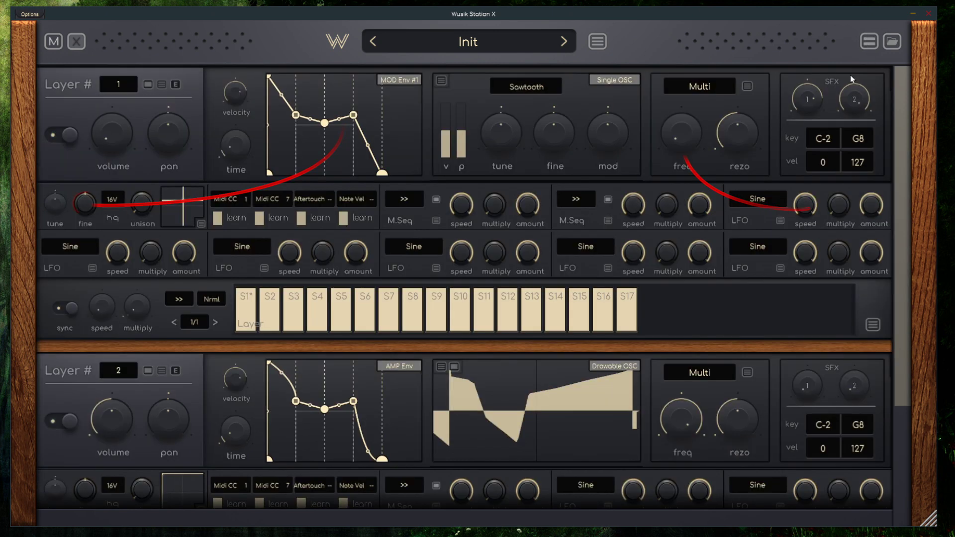
left_click(77, 41)
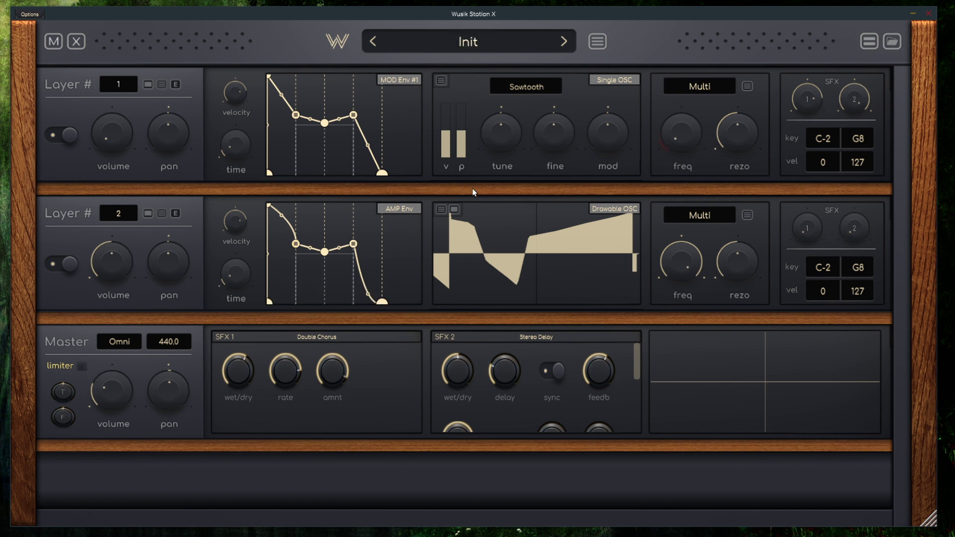
- Display the AMP Envelope and the Sample Player generator in layer 1's compact row
left_click(402, 84)
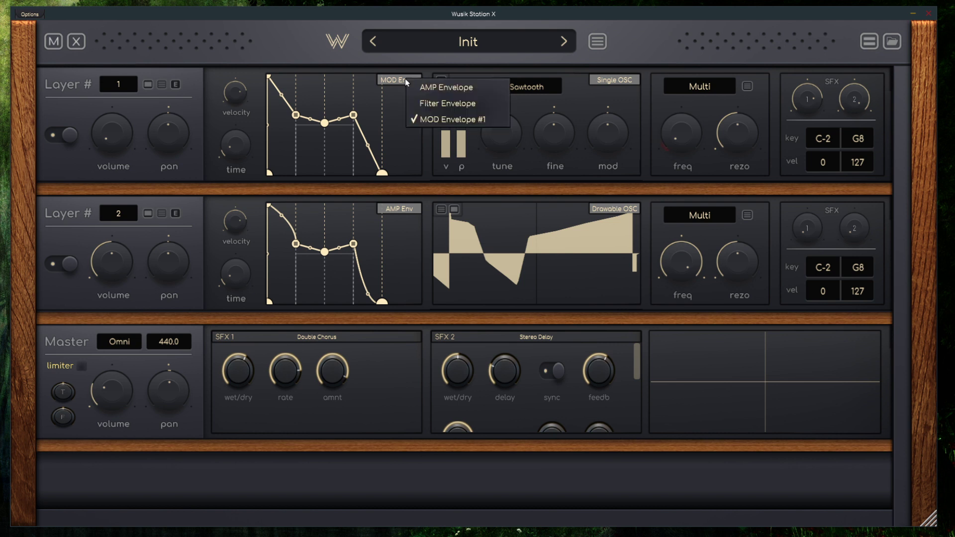
left_click(480, 93)
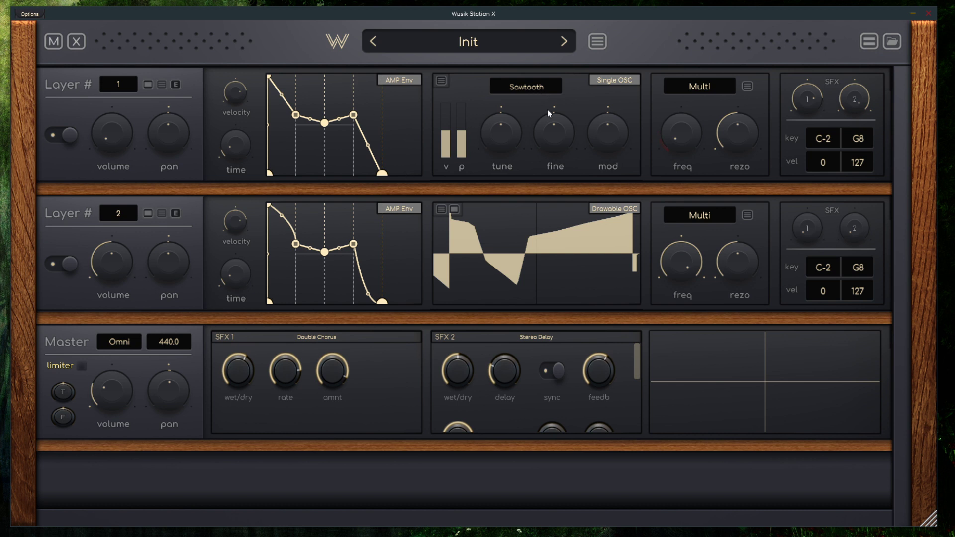
left_click(622, 82)
left_click(599, 103)
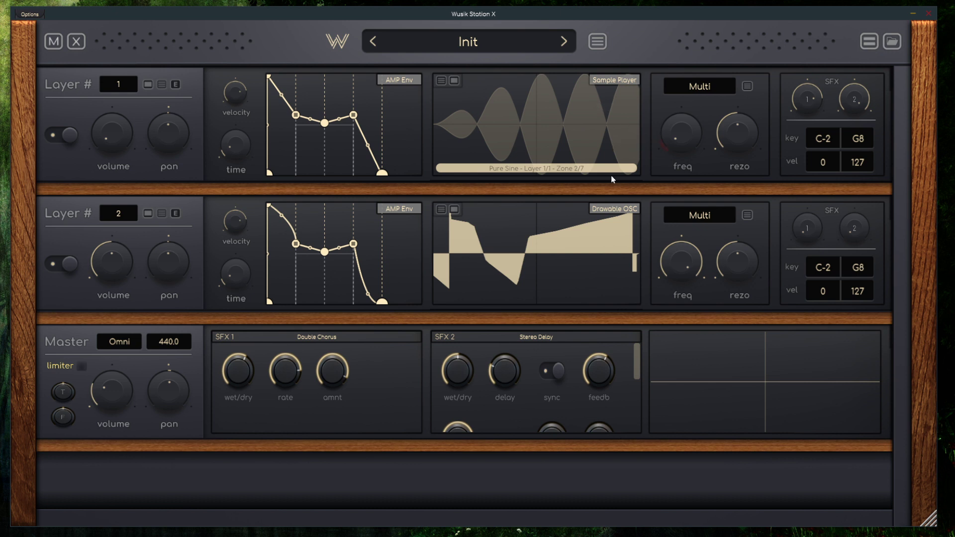
- Examine layer 1's generator list, its filter choices and the Sample Player's options without changing them
left_click(620, 79)
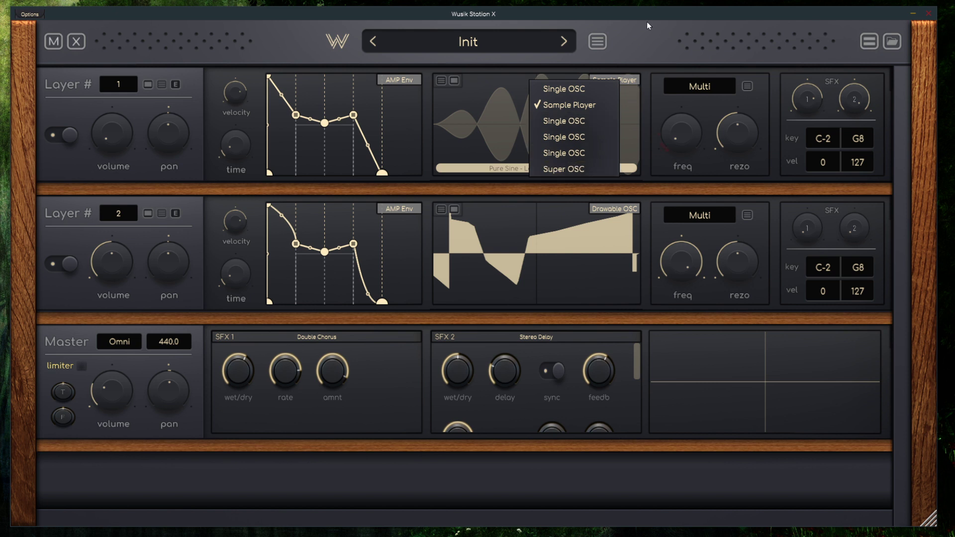
left_click(730, 123)
left_click(707, 87)
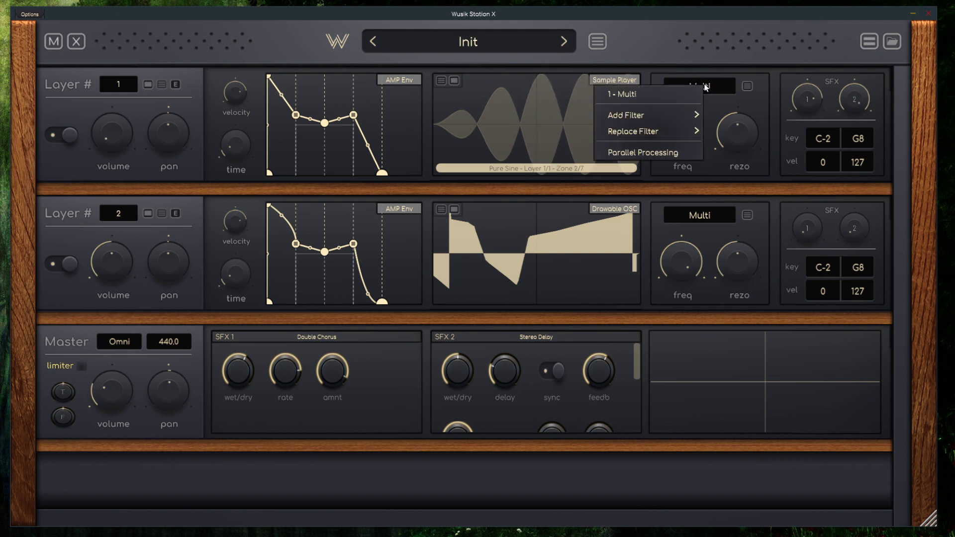
left_click(647, 58)
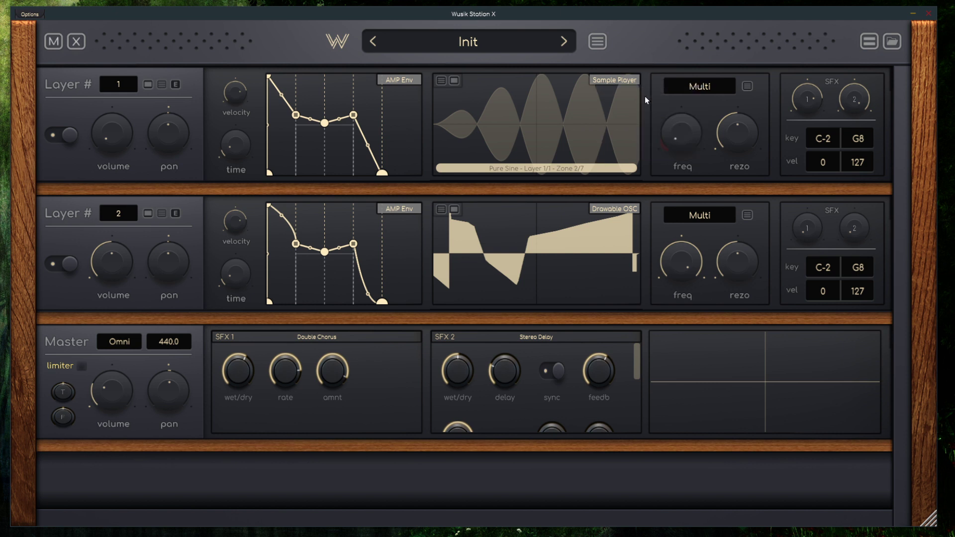
mouse_move(801, 107)
left_click(440, 81)
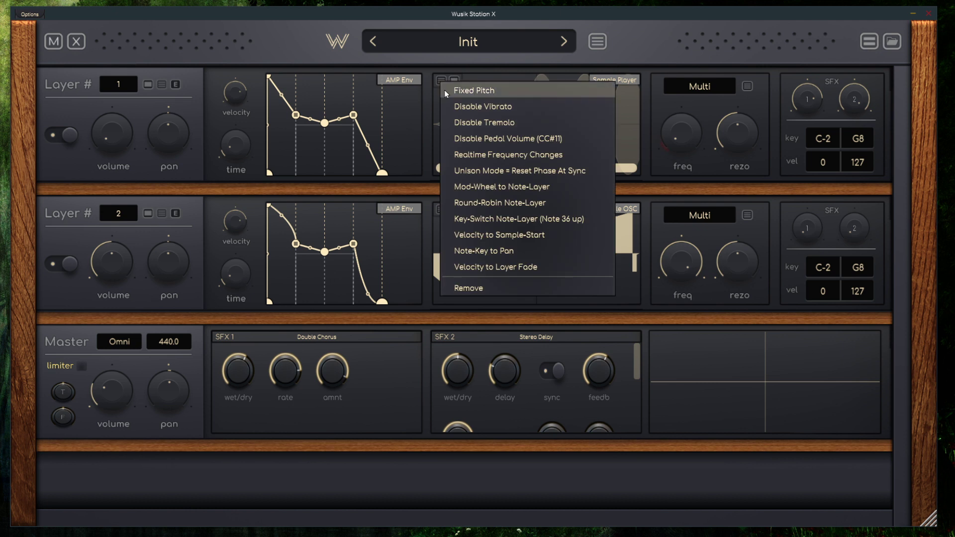
left_click(463, 78)
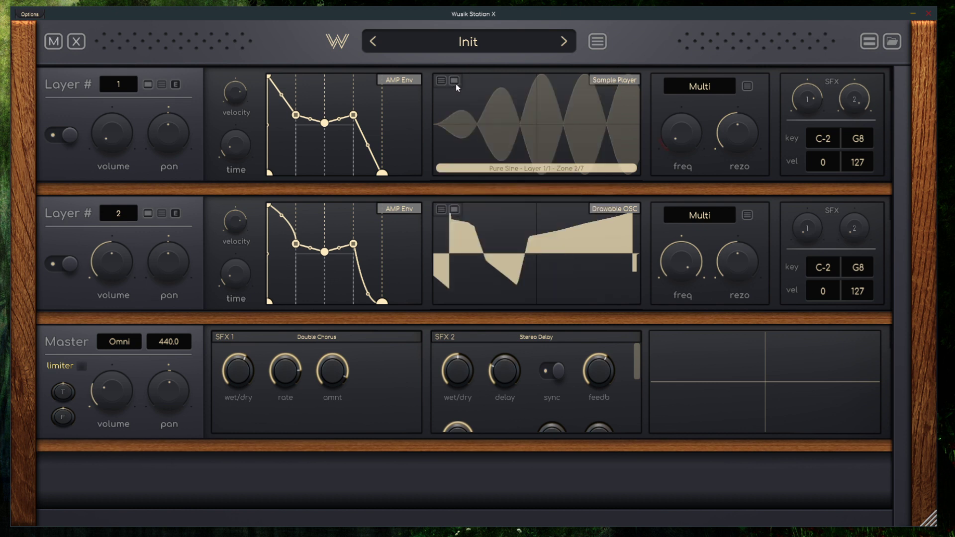
- View the generators' knobs and every layer's full set of generators, and restore the waveform display and the compact rows
left_click(455, 81)
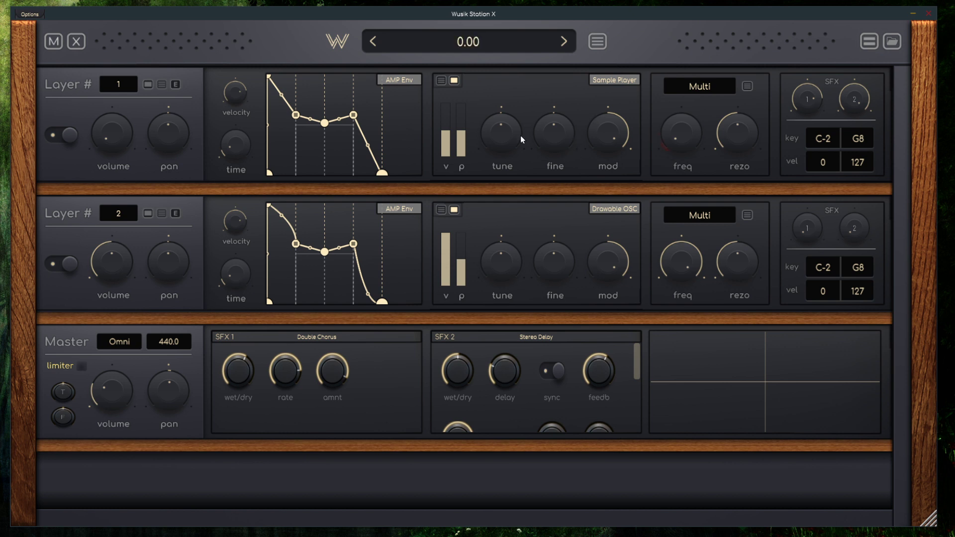
left_click(148, 84)
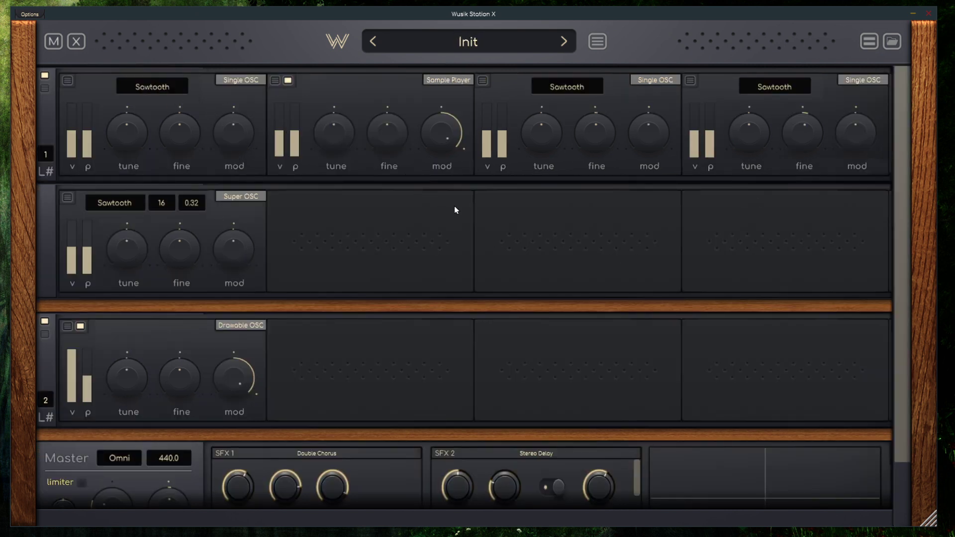
left_click(288, 81)
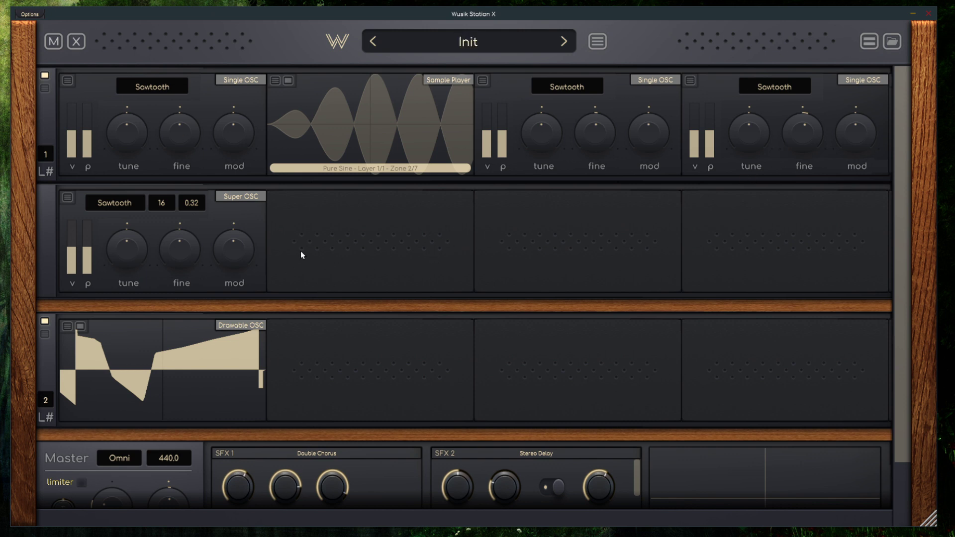
left_click(45, 76)
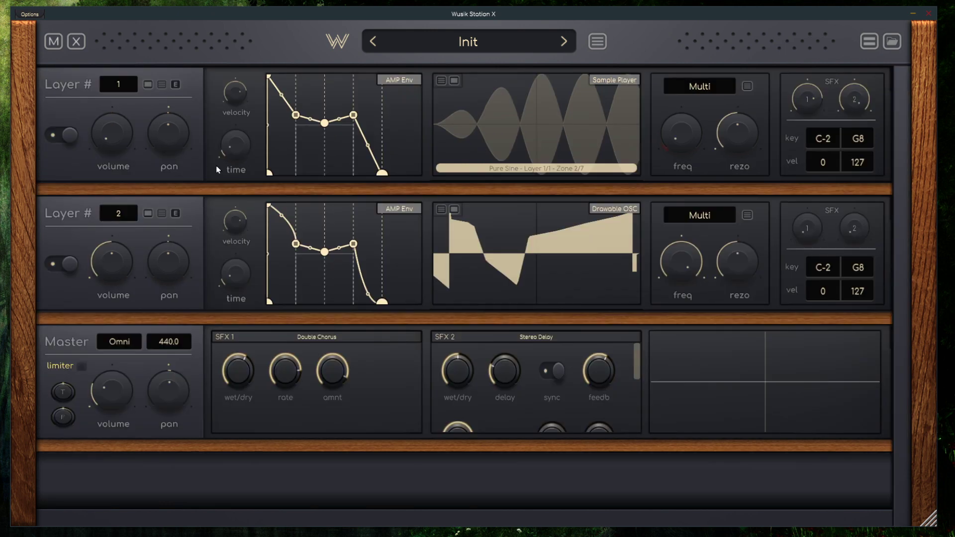
- Review layer 1's Layer Extras window down to the ARP Basic section, and close it
left_click(162, 85)
scroll(557, 145, "down", 10)
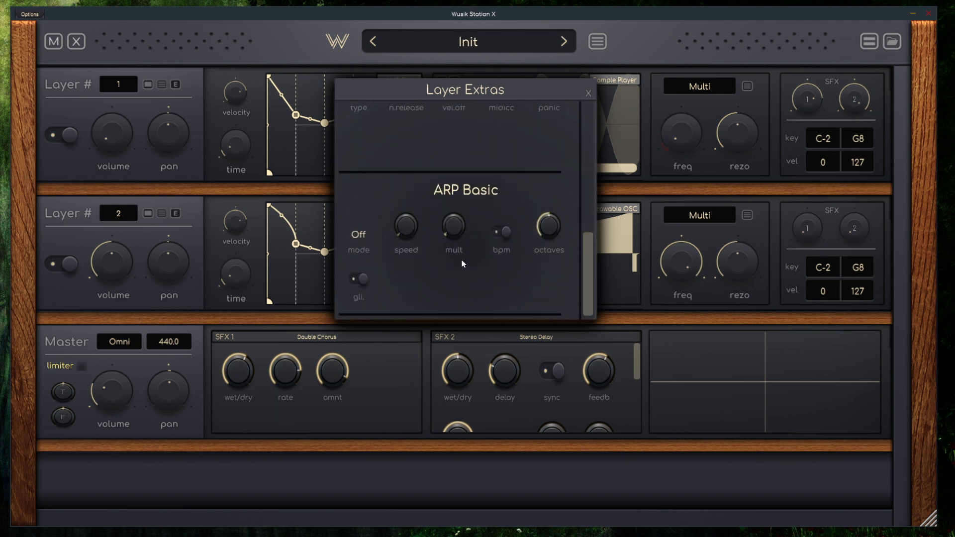
left_click(588, 93)
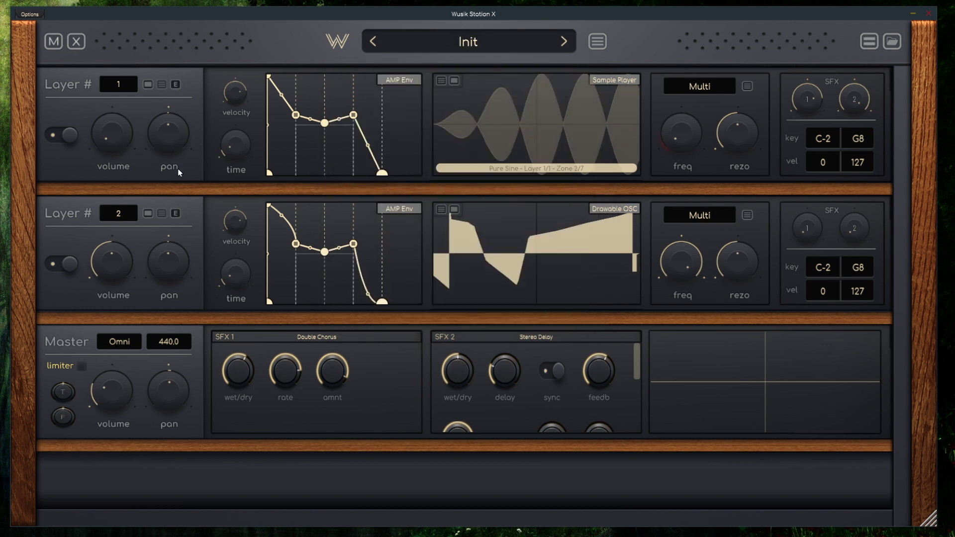
- View the layers' effect slots in place of the envelopes, switch back, and expand the extra modulation and sequencer rows
left_click(175, 84)
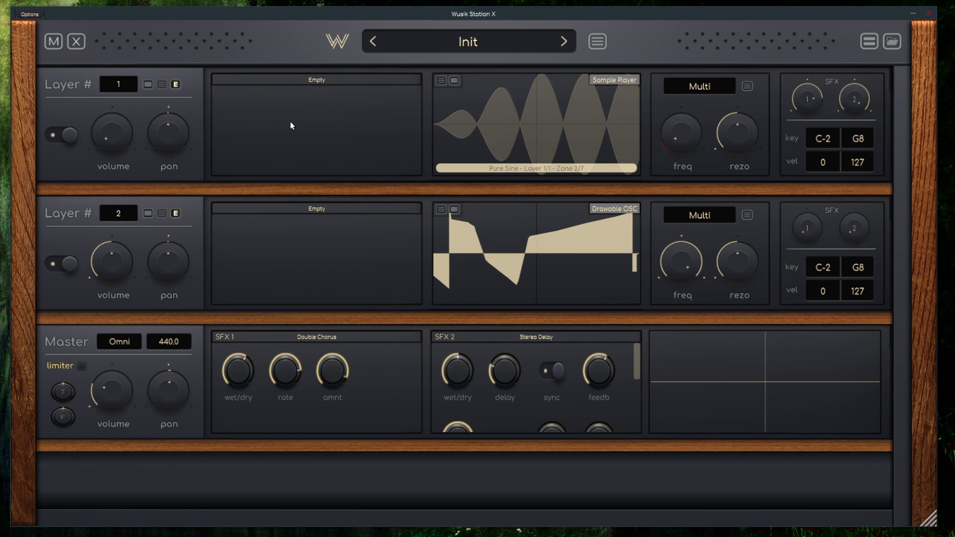
left_click(176, 86)
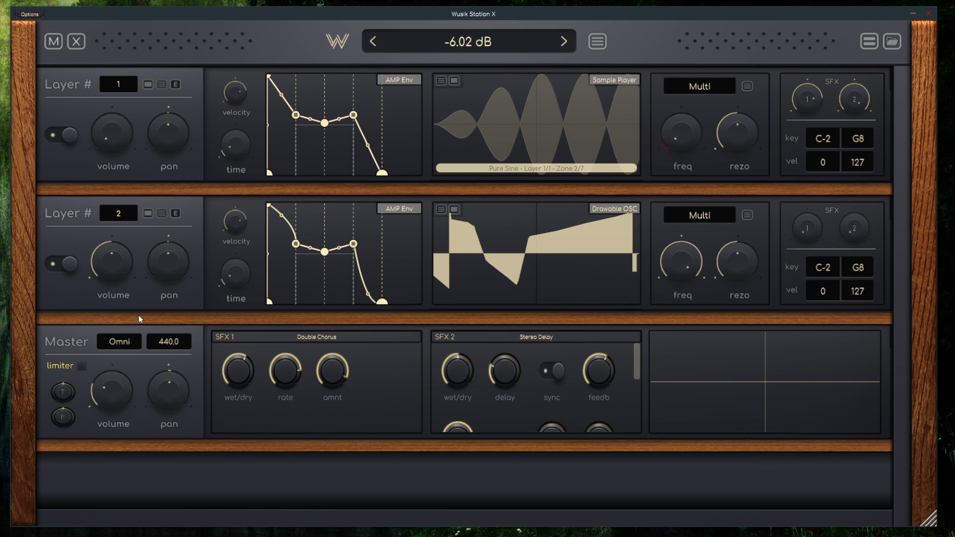
left_click(77, 42)
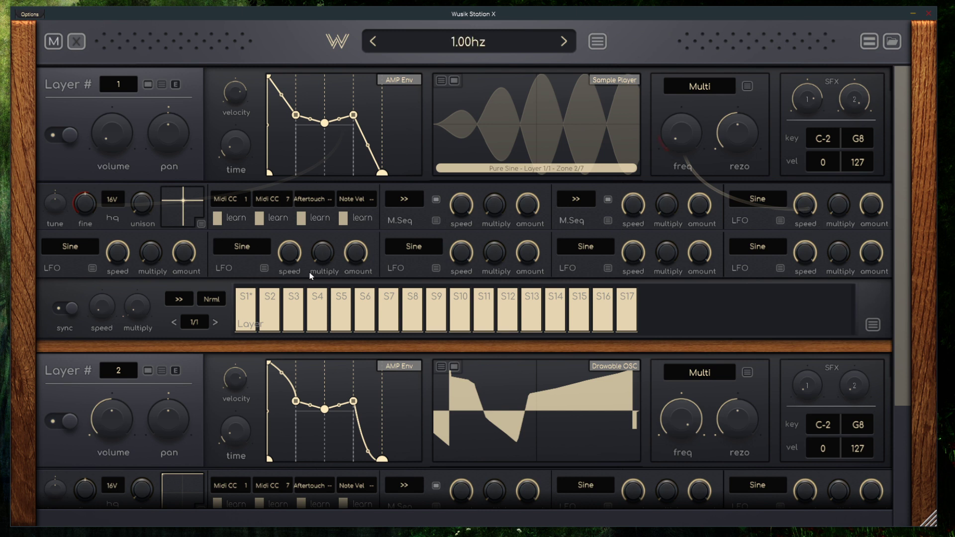
- Switch layer 1's wave sequencer display to step volume and redraw the levels of steps S2 to S4
right_click(364, 316)
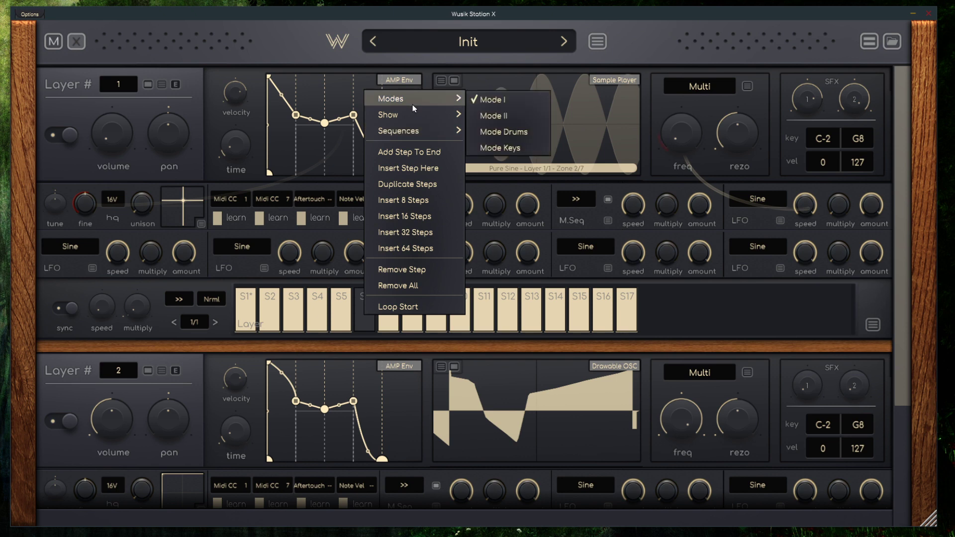
mouse_move(421, 124)
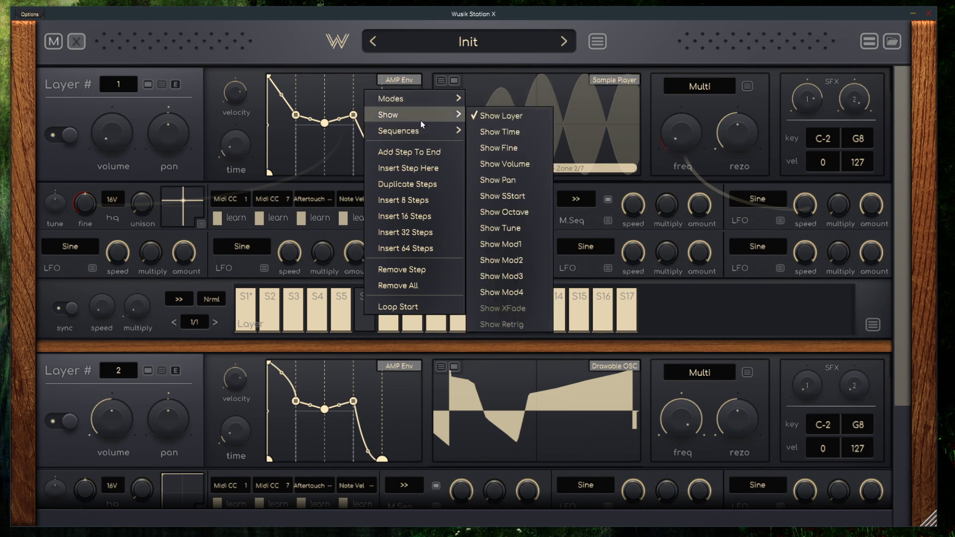
left_click(520, 158)
left_click_drag(261, 325, 315, 313)
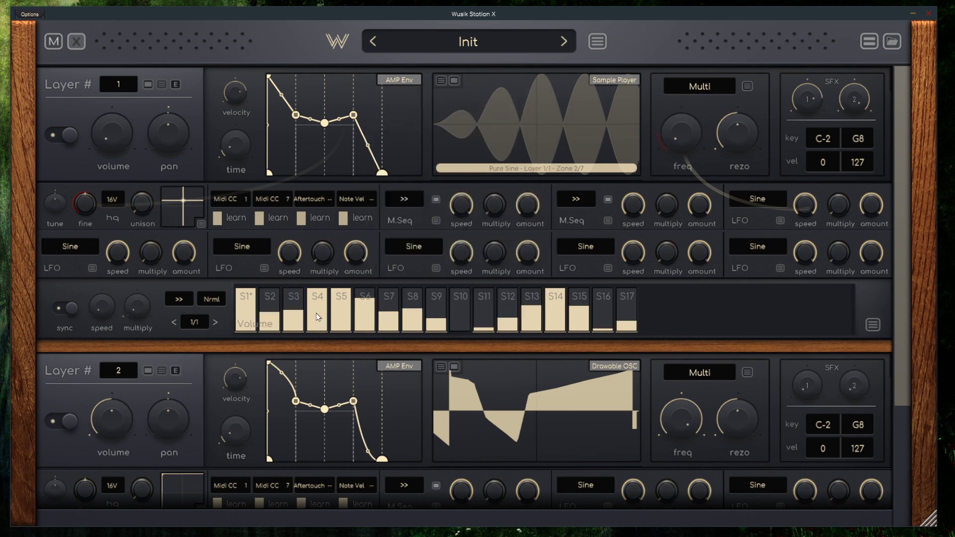
- Compare the sequence in layer 1's full-size Wave Sequencer, and return to the compact layer overview
left_click(868, 42)
scroll(596, 348, "down", 10)
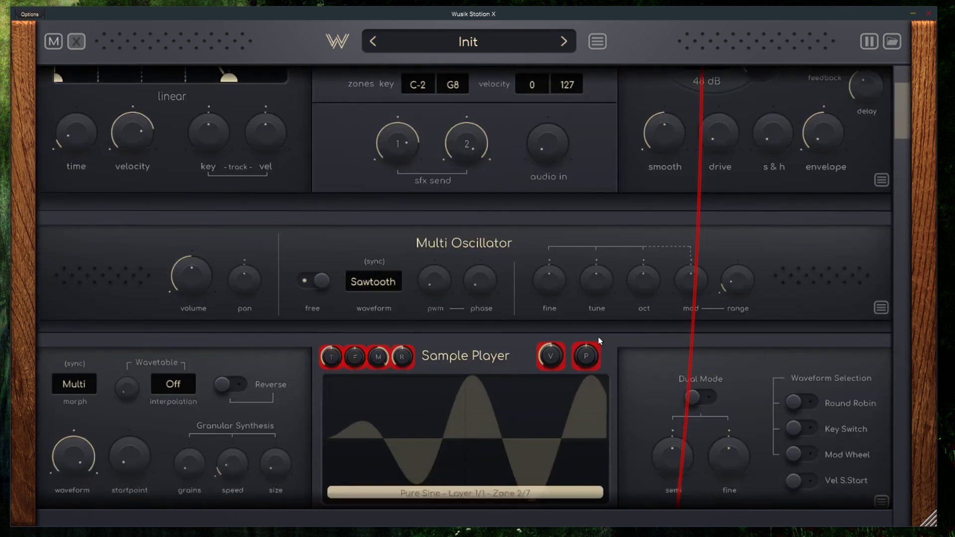
scroll(628, 342, "down", 1)
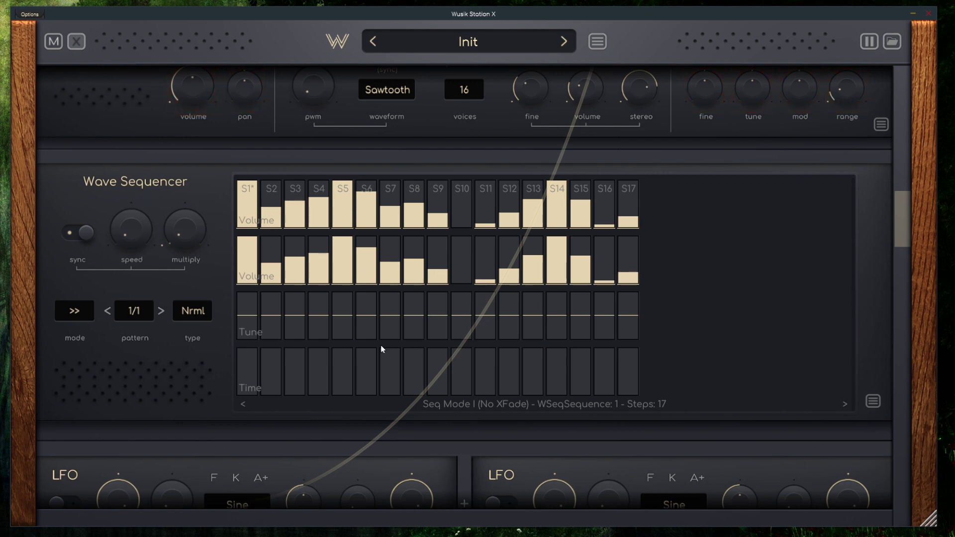
left_click(872, 42)
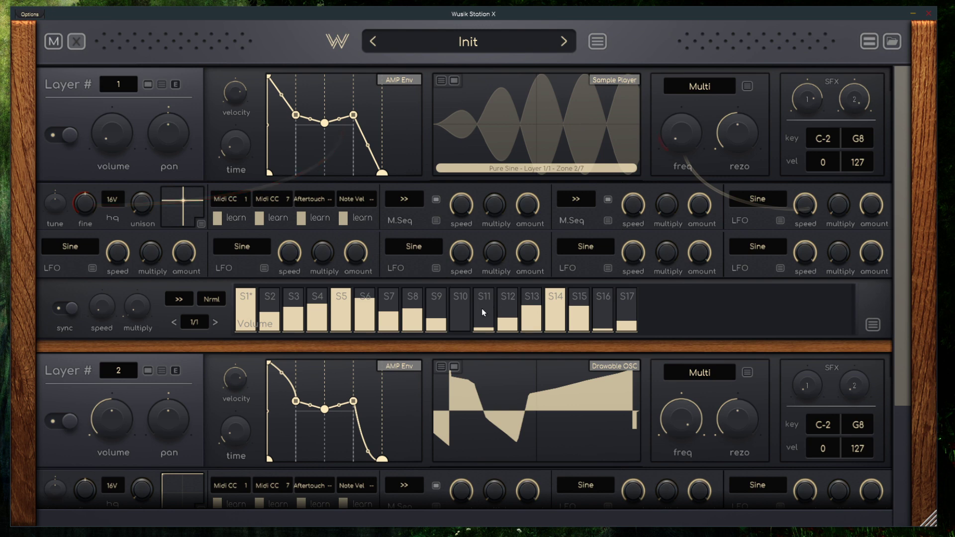
- Look over layer 2 and the Master section with its Double Chorus and Stereo Delay effects in the compact overview
scroll(422, 304, "down", 5)
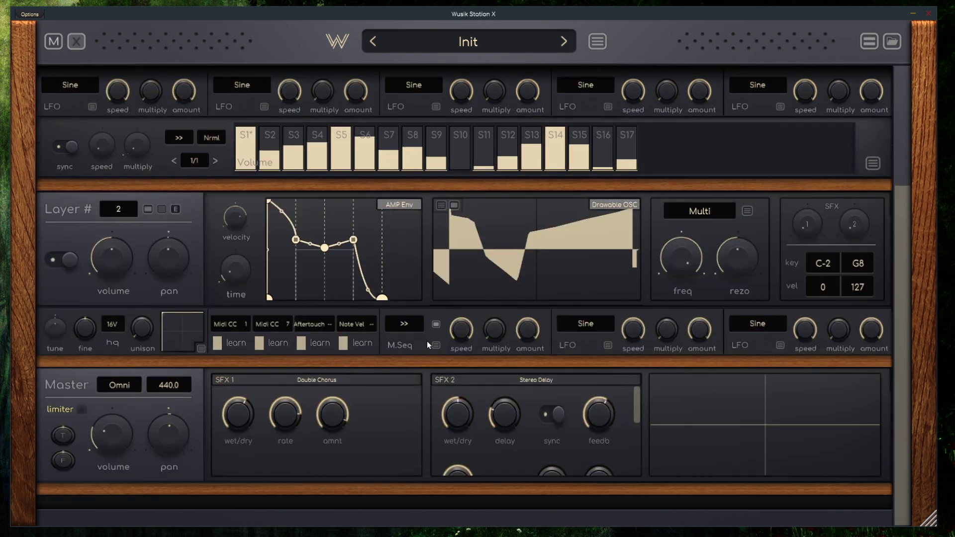
mouse_move(494, 321)
mouse_move(531, 327)
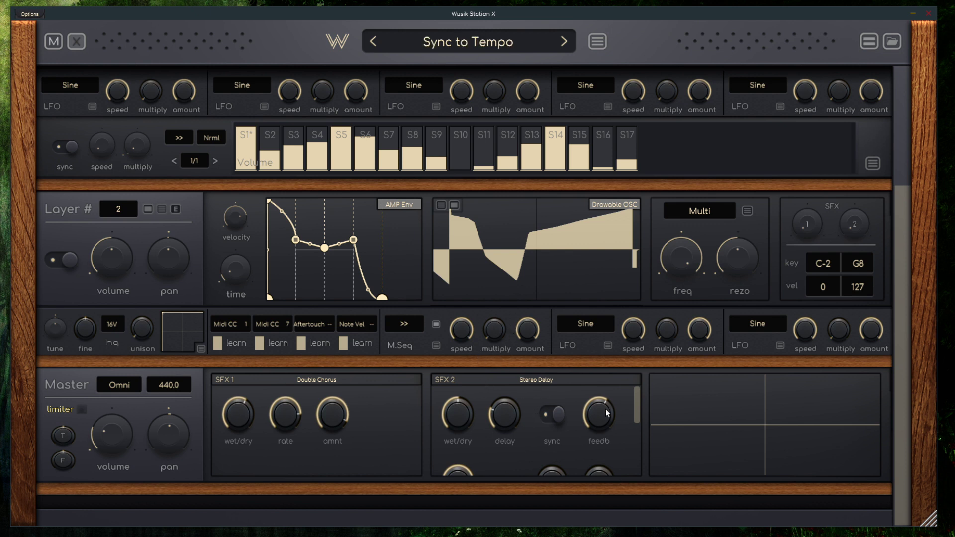
scroll(605, 408, "down", 2)
scroll(605, 408, "up", 2)
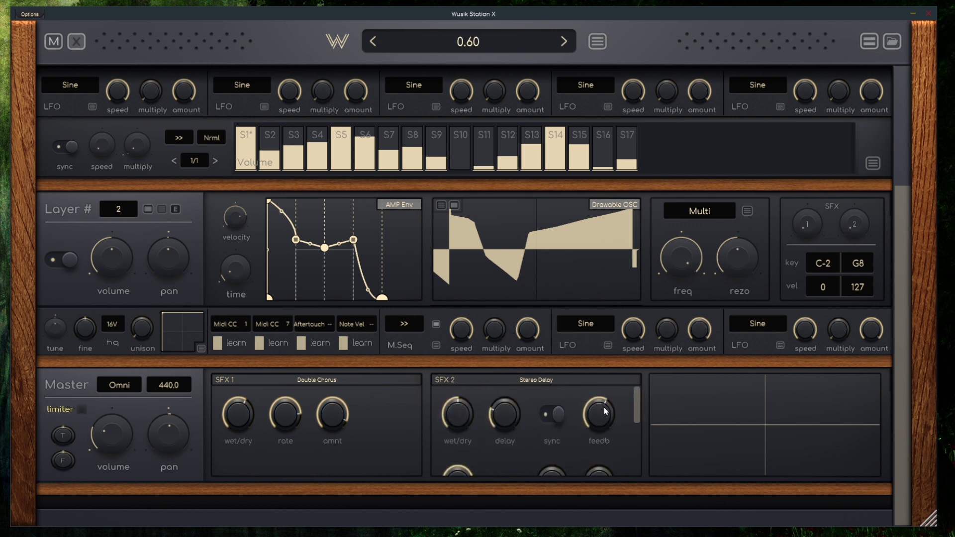
mouse_move(643, 325)
scroll(353, 280, "up", 4)
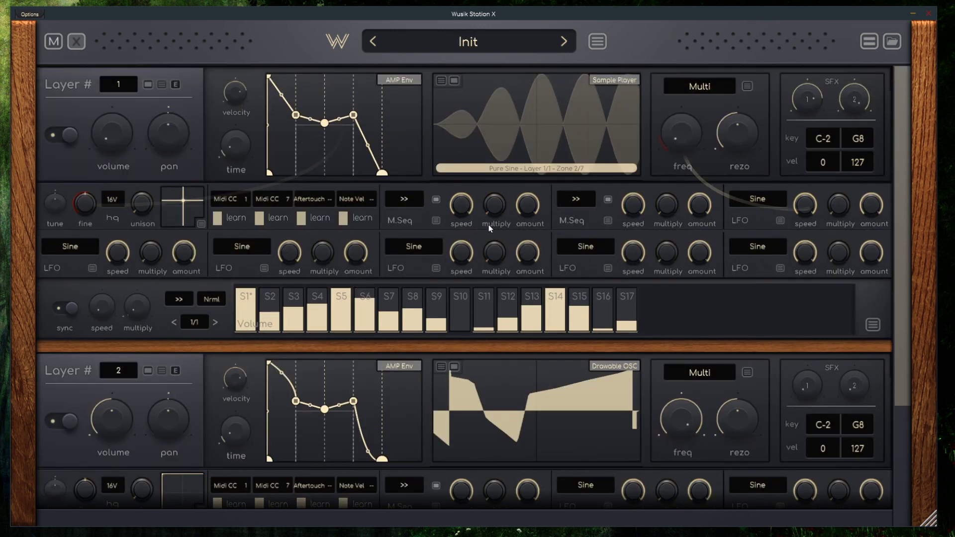
- Open the full-size layer view and look through its generators, Wave Sequencer and LFOs, ending back at the Amp Env and Filter
left_click(868, 42)
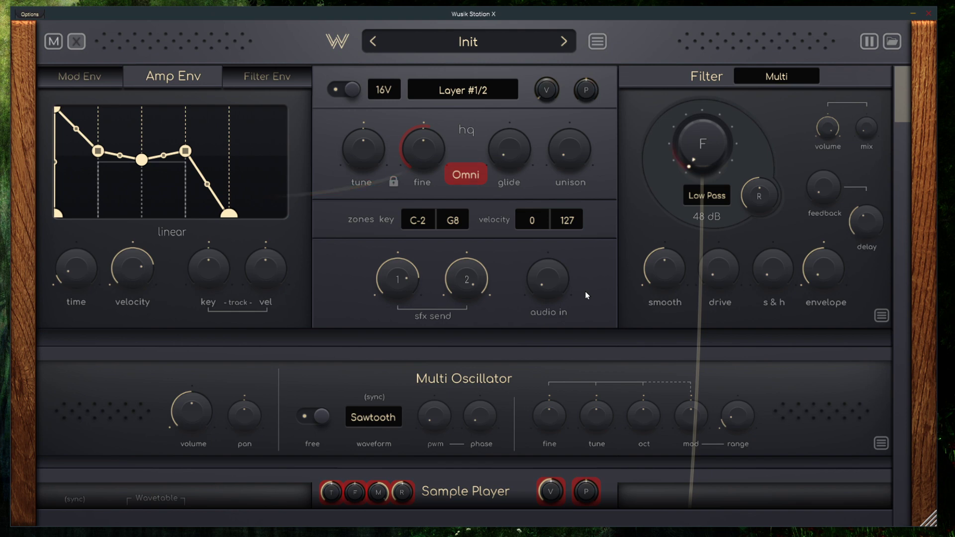
scroll(585, 291, "down", 6)
scroll(595, 297, "down", 8)
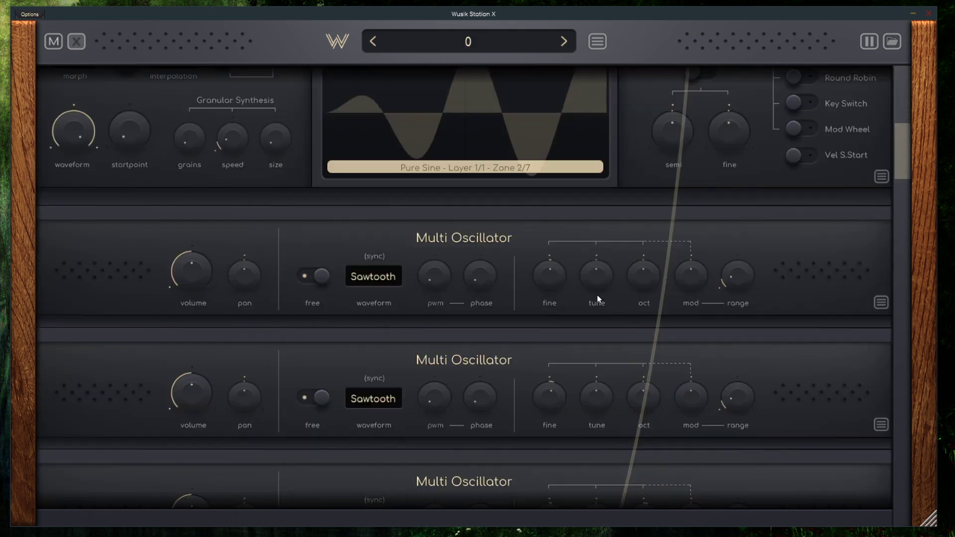
scroll(603, 299, "down", 5)
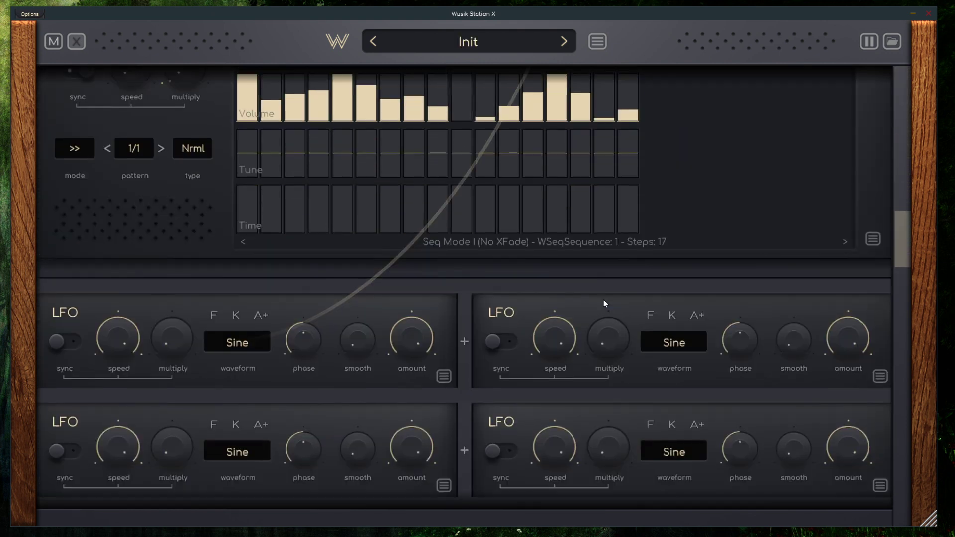
left_click_drag(904, 256, 901, 94)
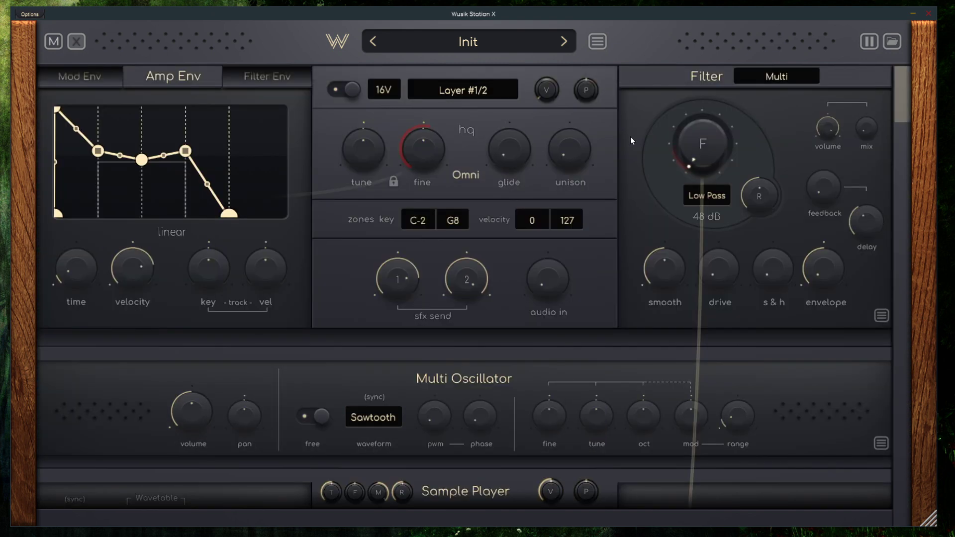